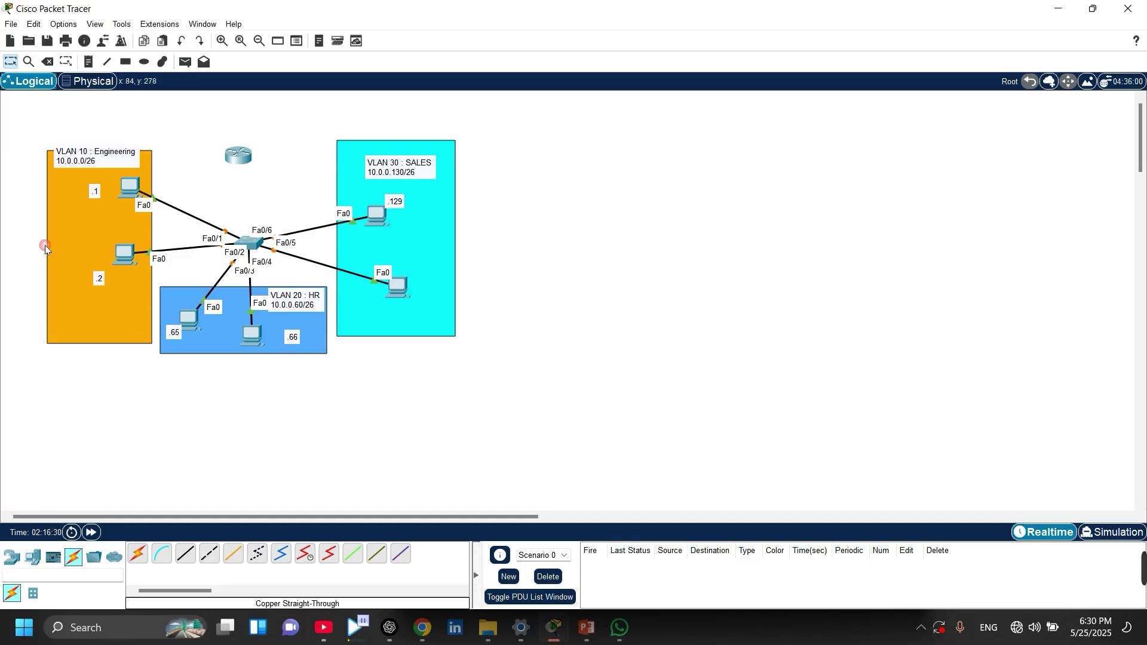
{"action": "left_click_drag", "start_coordinate": [23, 121], "coordinate": [420, 392]}
{"action": "left_click", "coordinate": [41, 110]}
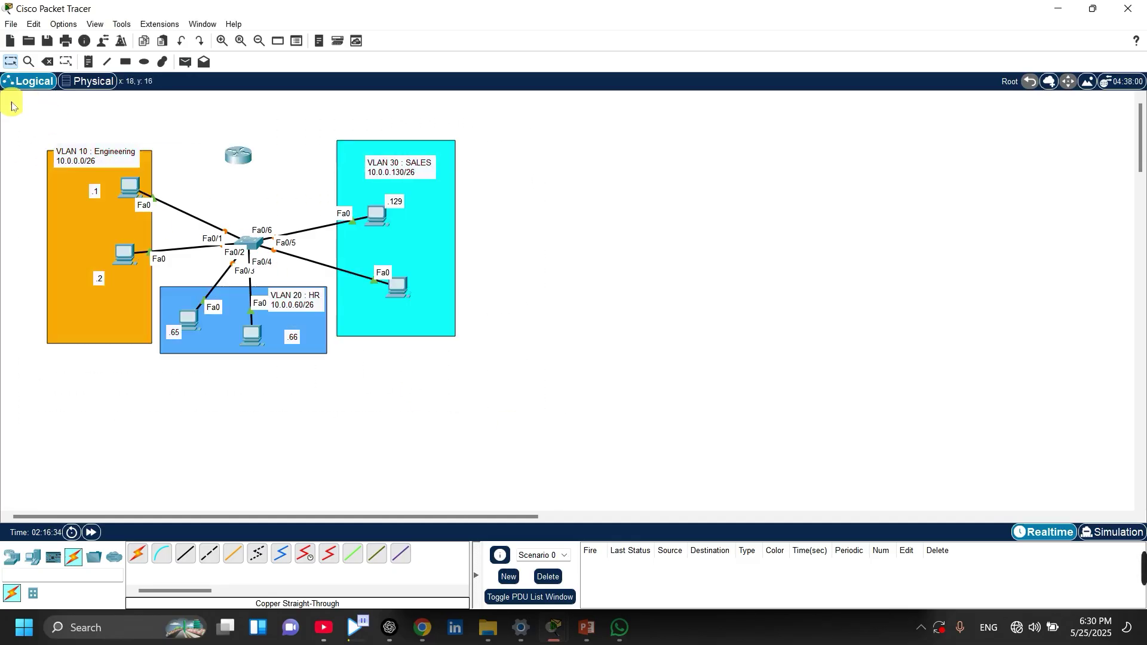
{"action": "left_click_drag", "start_coordinate": [12, 101], "coordinate": [537, 385]}
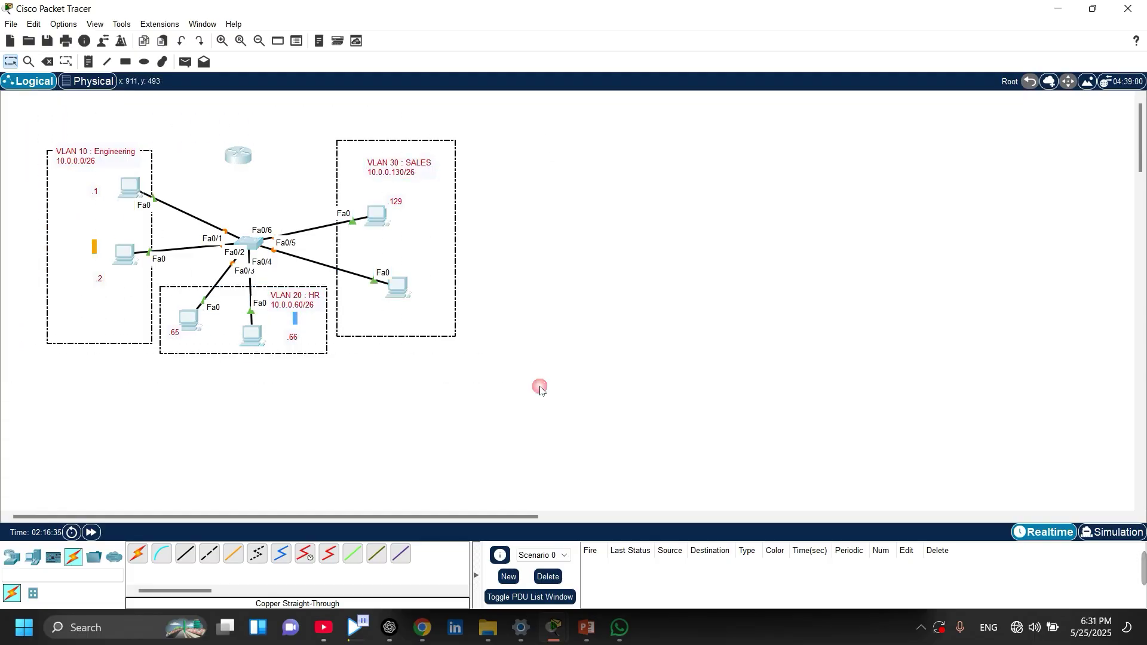
{"action": "left_click", "coordinate": [518, 399]}
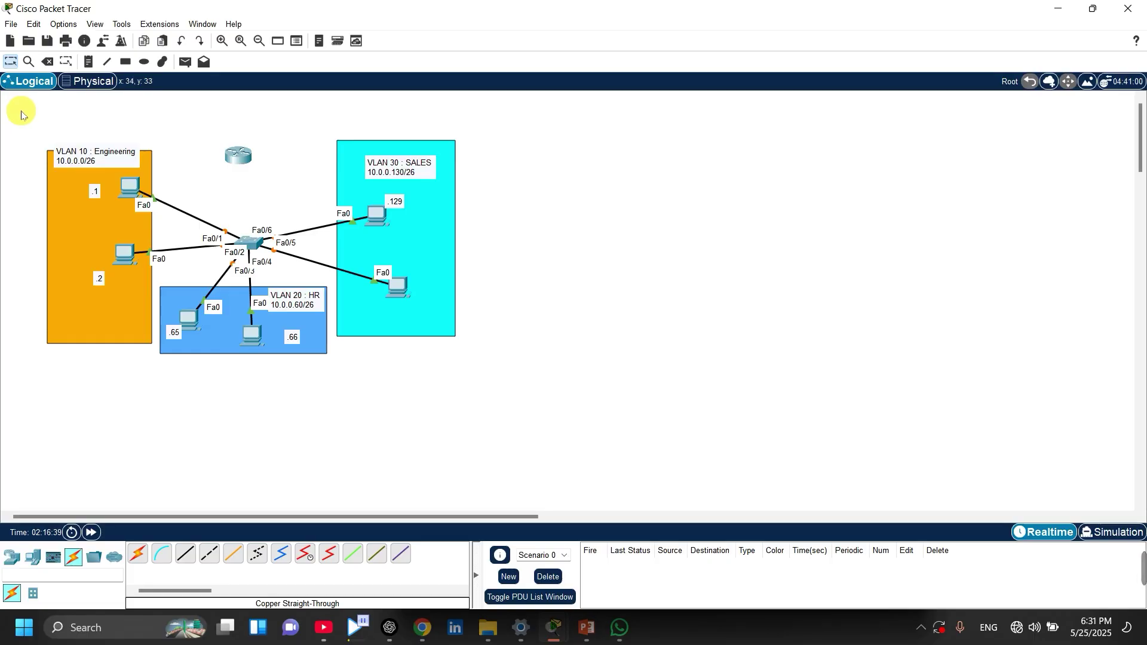
{"action": "left_click_drag", "start_coordinate": [10, 107], "coordinate": [481, 399]}
{"action": "left_click", "coordinate": [36, 122]}
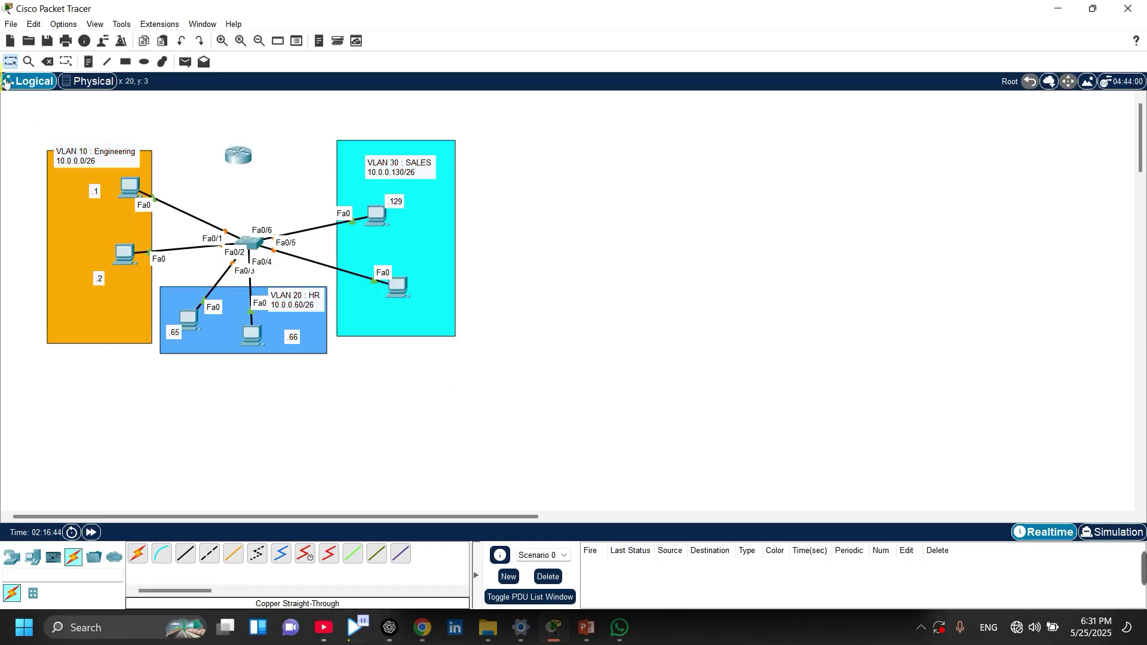
{"action": "left_click_drag", "start_coordinate": [9, 100], "coordinate": [512, 404]}
{"action": "left_click", "coordinate": [607, 370]}
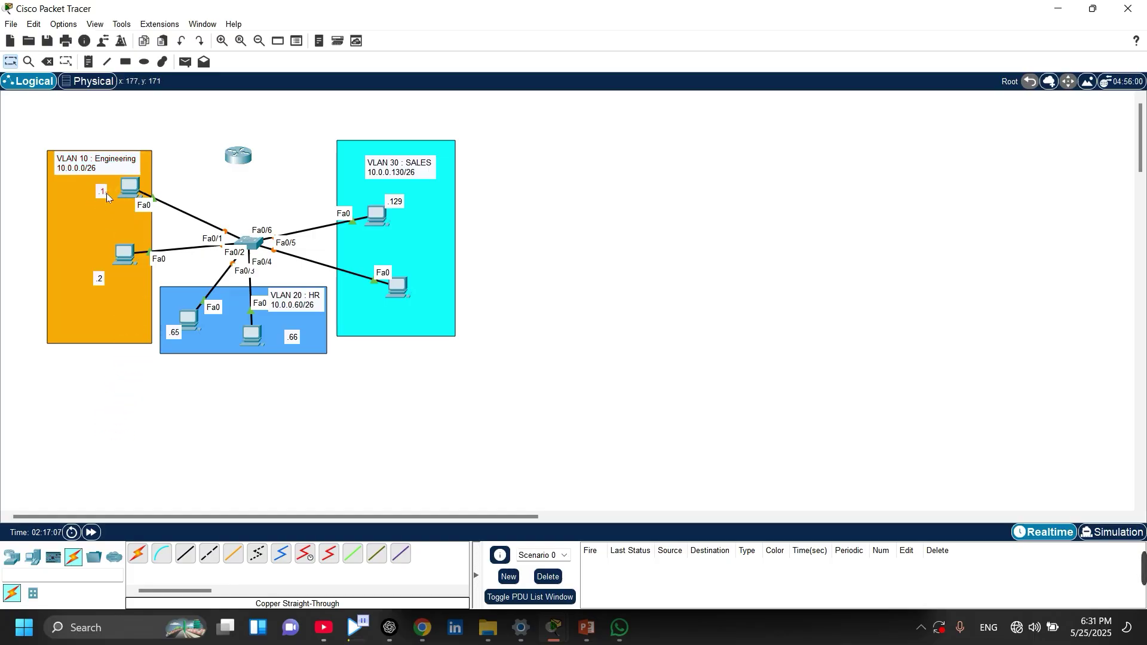
- Move the .1 and .2 address labels closer to their PCs in the VLAN 10 Engineering area
{"action": "left_click", "coordinate": [104, 279]}
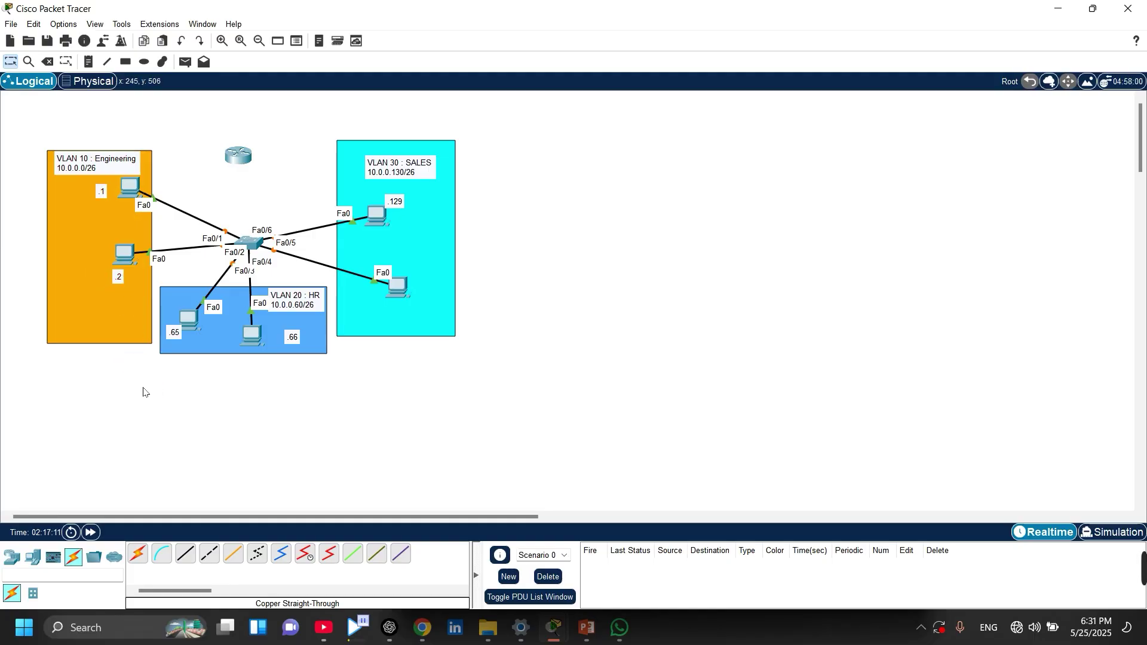
{"action": "left_click", "coordinate": [100, 194]}
{"action": "left_click_drag", "start_coordinate": [100, 193], "coordinate": [104, 193]}
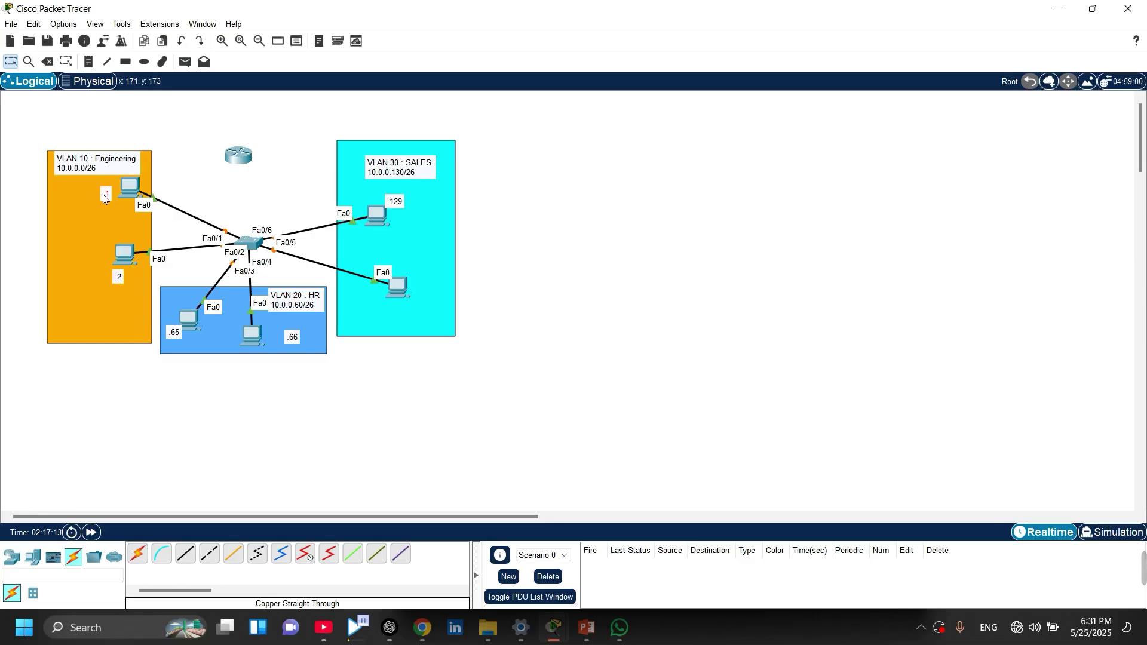
{"action": "left_click", "coordinate": [103, 191]}
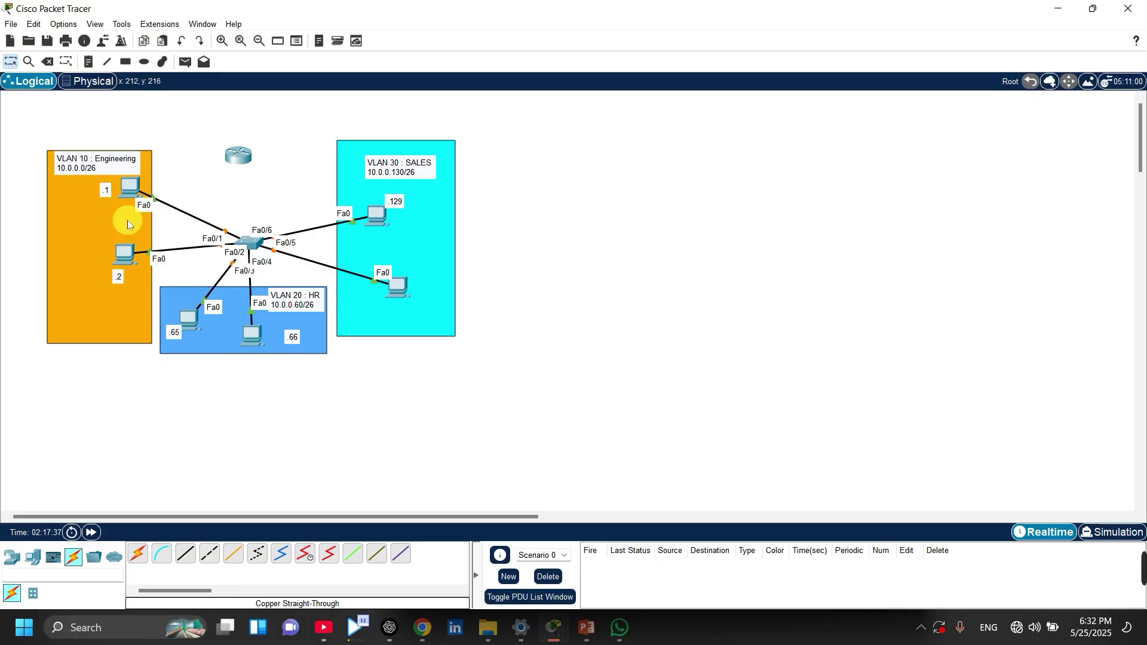
- Give PC0, the upper PC in VLAN 10, the static IPv4 address 10.0.0.1 with subnet mask 255.255.255.192
{"action": "left_click", "coordinate": [140, 190]}
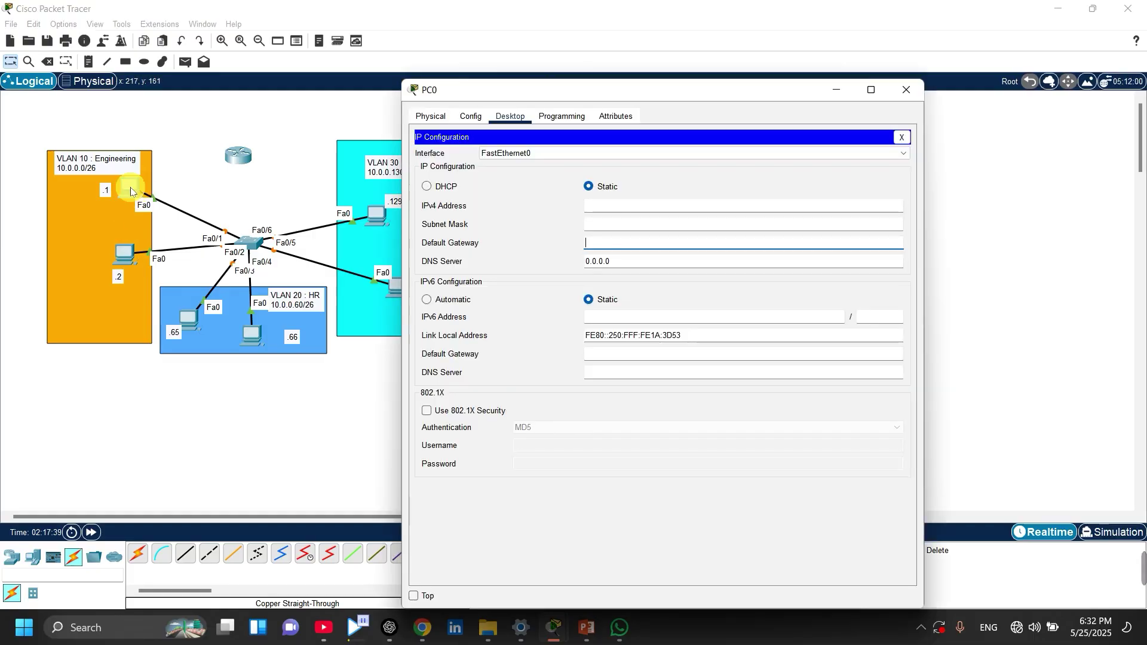
{"action": "left_click", "coordinate": [593, 206]}
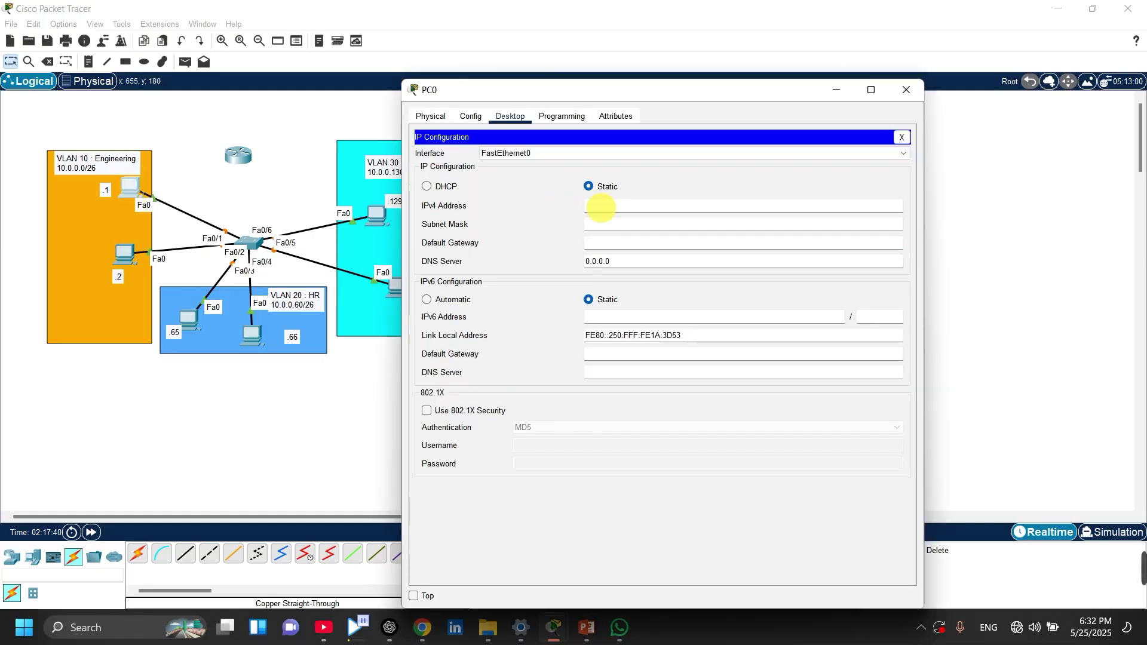
{"action": "type", "text": "10.0.0.1"}
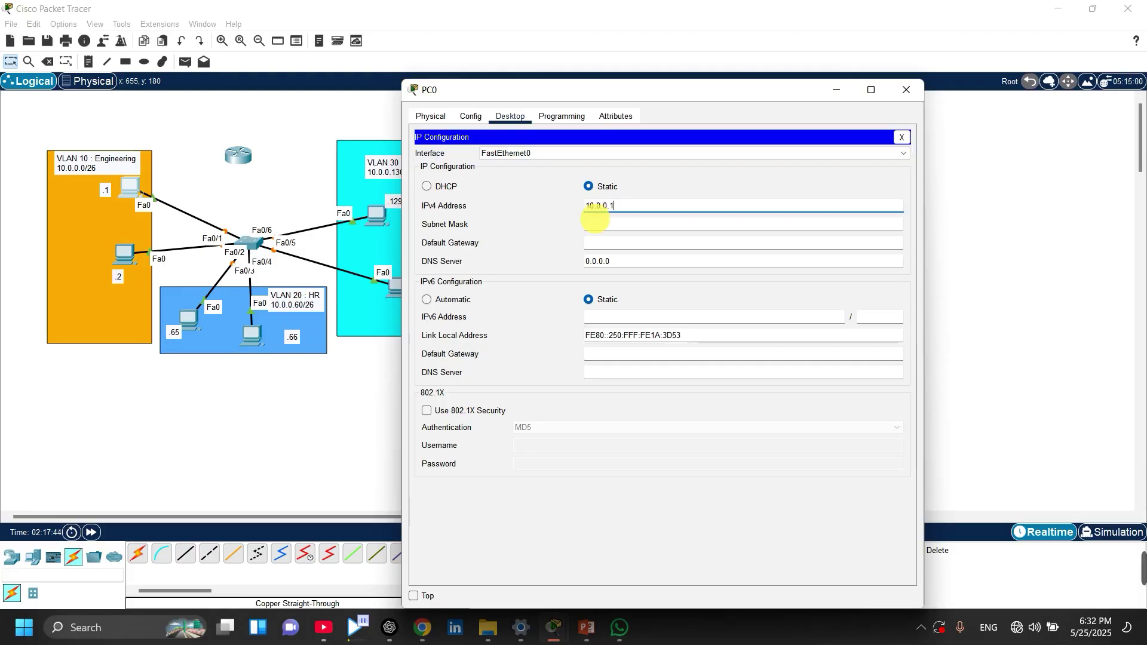
{"action": "left_click", "coordinate": [600, 224]}
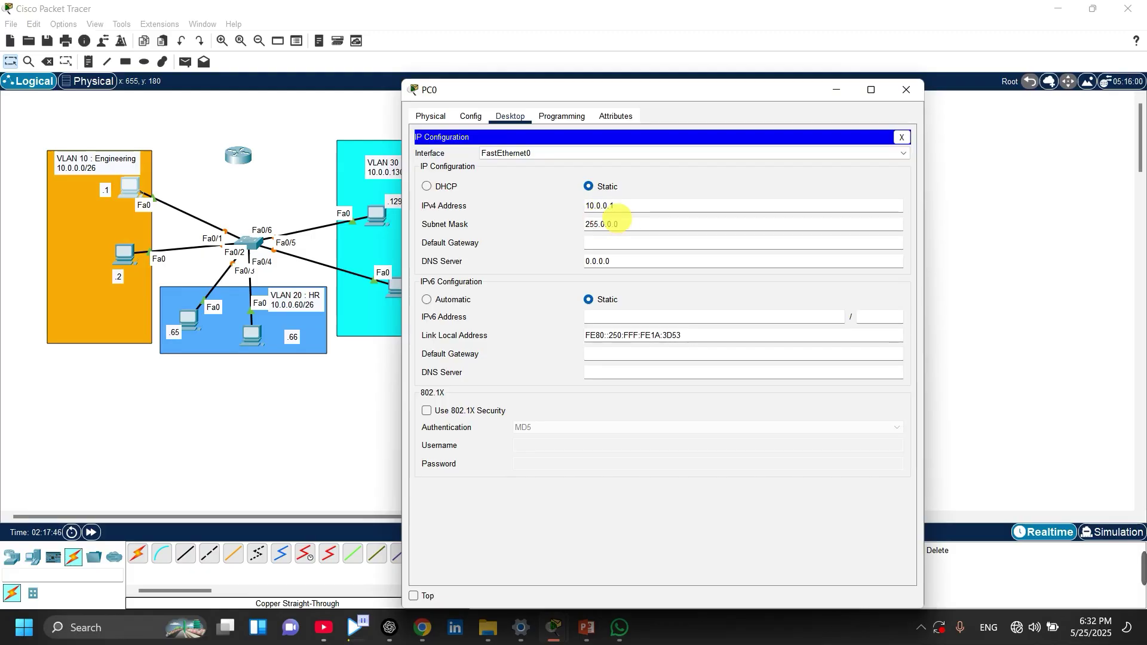
{"action": "key", "text": "BackSpace"}
{"action": "key", "text": "BackSpace"}
{"action": "key", "text": "BackSpace"}
{"action": "key", "text": "BackSpace"}
{"action": "key", "text": "BackSpace"}
{"action": "type", "text": "255.255.192"}
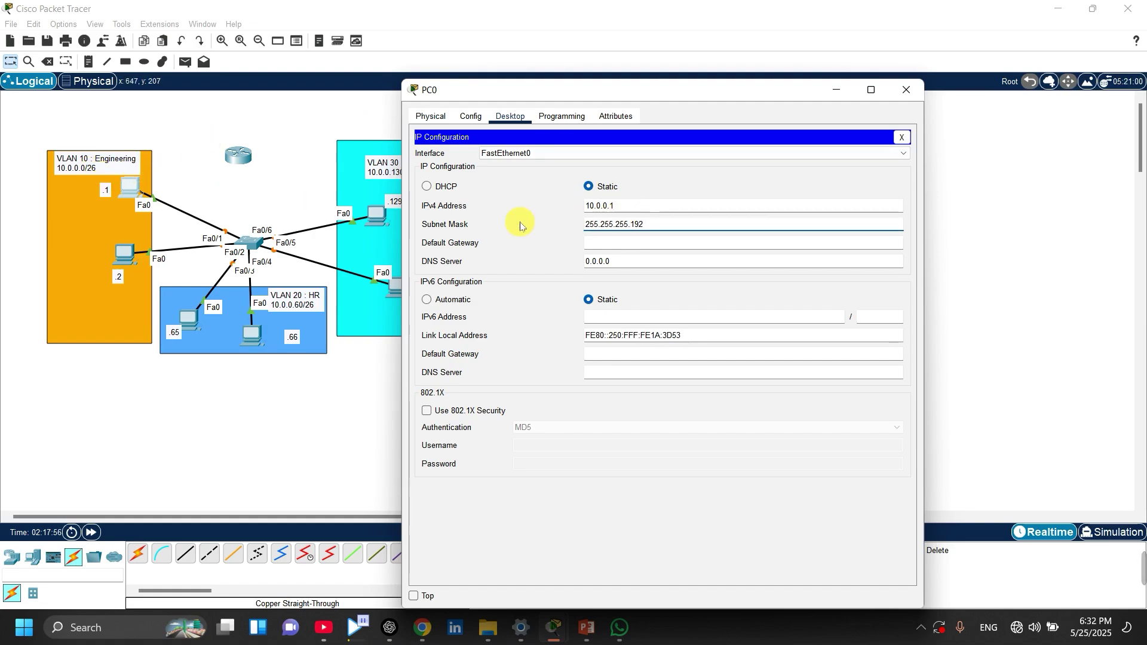
- Set PC0's default gateway to 10.0.0.62 and return to the topology
{"action": "left_click", "coordinate": [624, 243]}
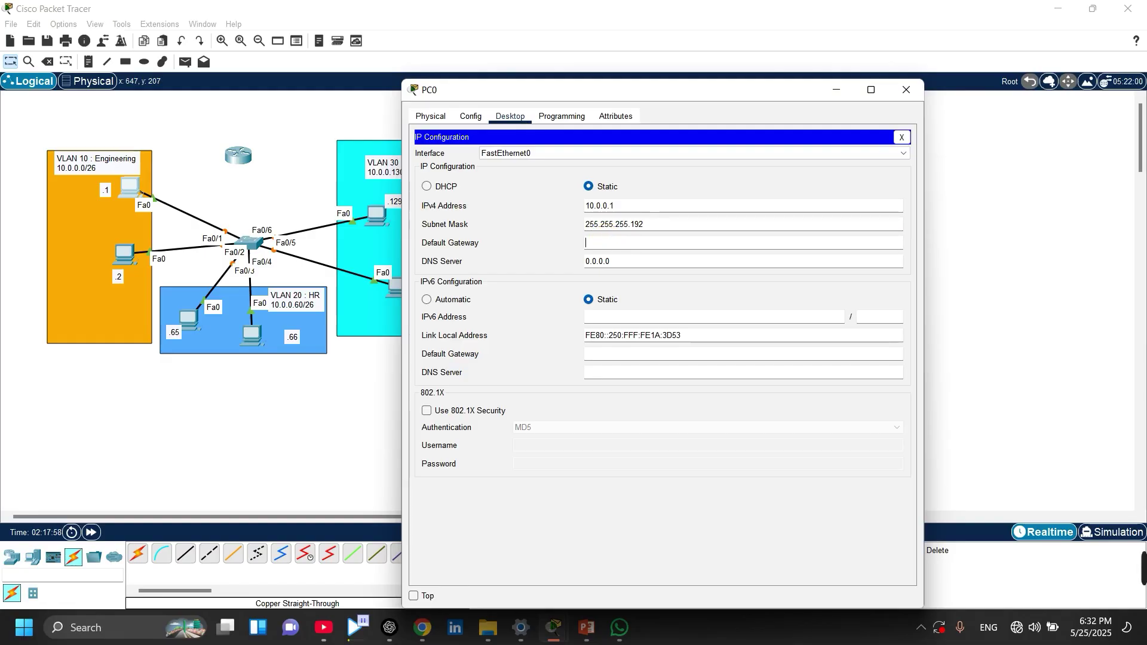
{"action": "left_click", "coordinate": [611, 243]}
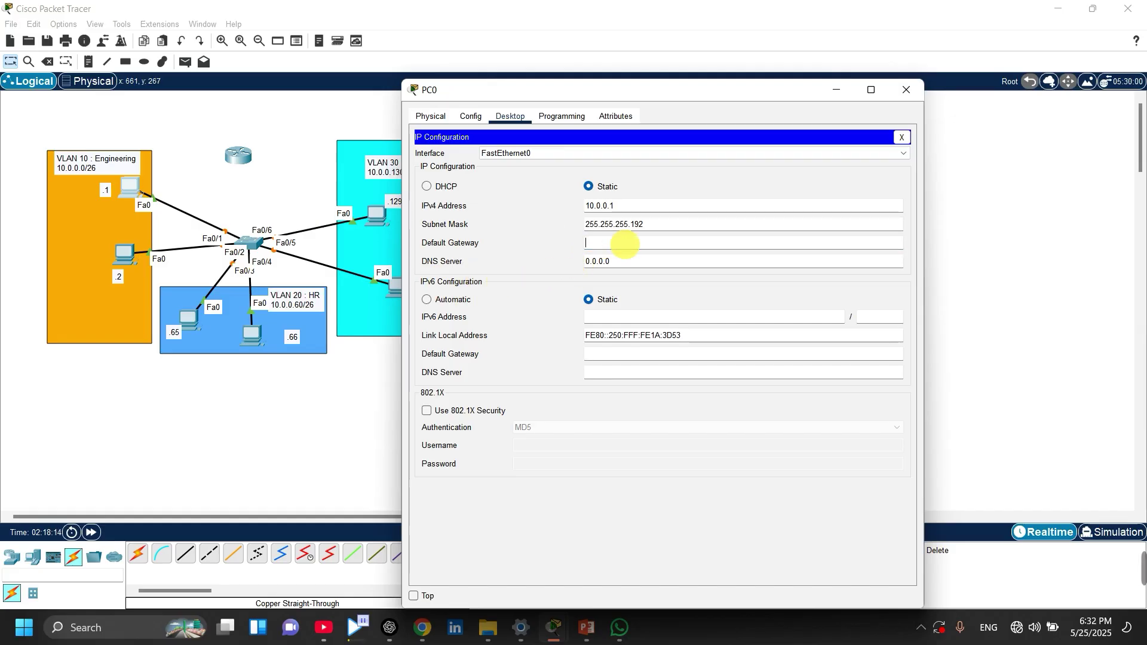
{"action": "type", "text": "0.0.0.62"}
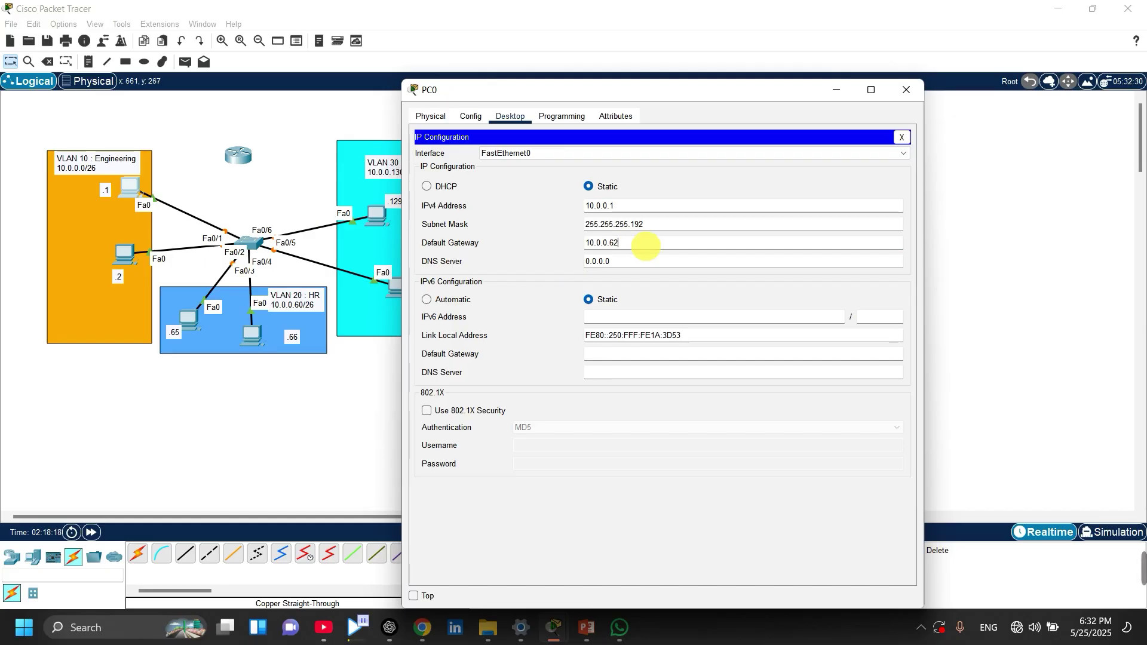
{"action": "left_click", "coordinate": [381, 409]}
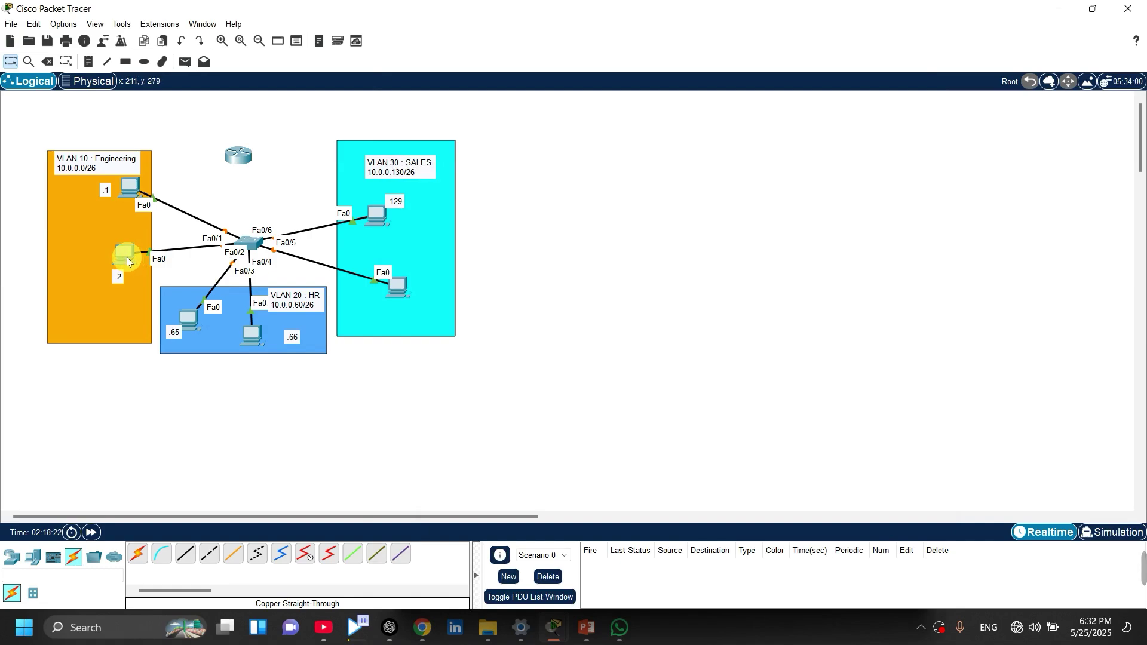
- Give PC1, the lower PC in VLAN 10, the static IPv4 address 10.0.0.2 with subnet mask 255.255.255.192
{"action": "left_click", "coordinate": [127, 261]}
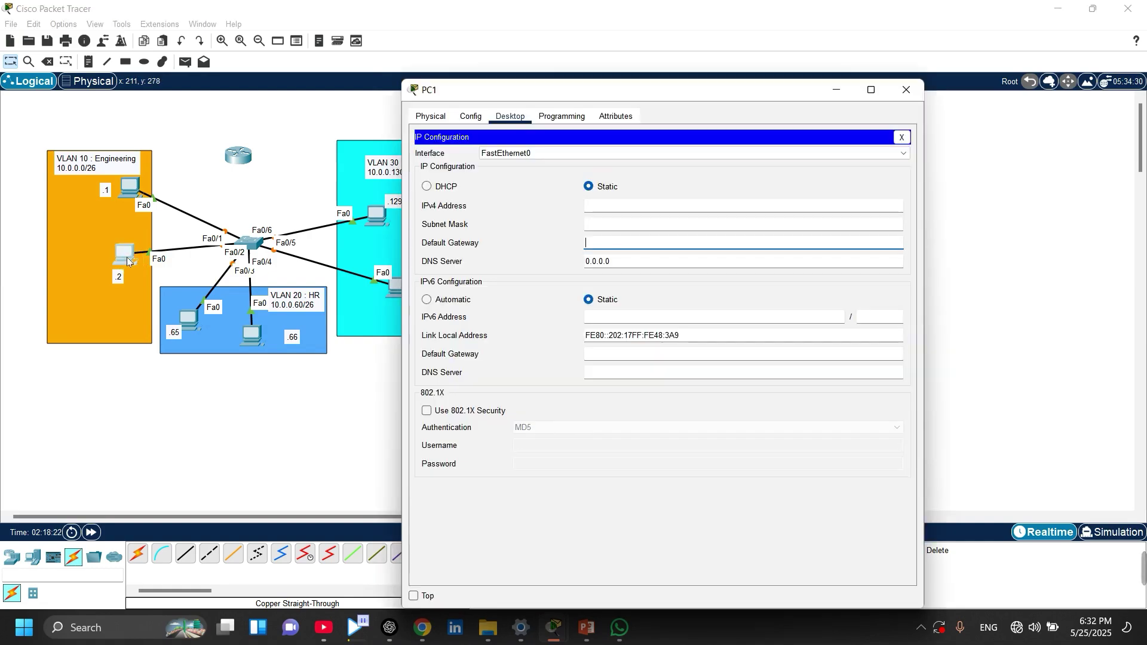
{"action": "left_click", "coordinate": [596, 211]}
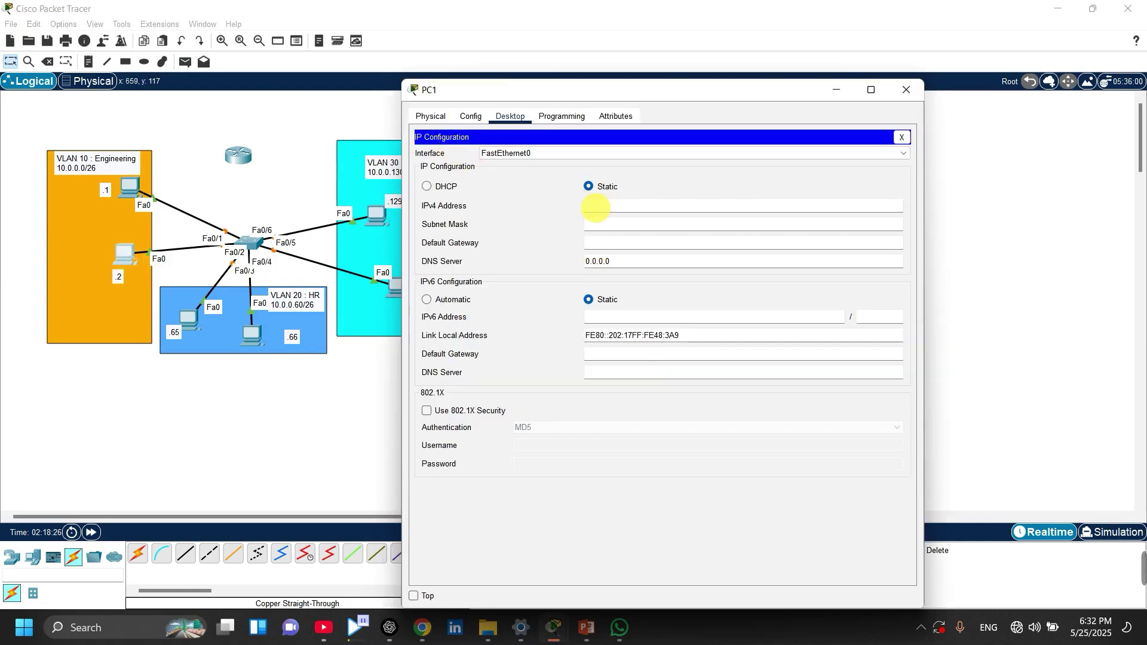
{"action": "type", "text": "10.0.0.2"}
{"action": "left_click", "coordinate": [604, 224]}
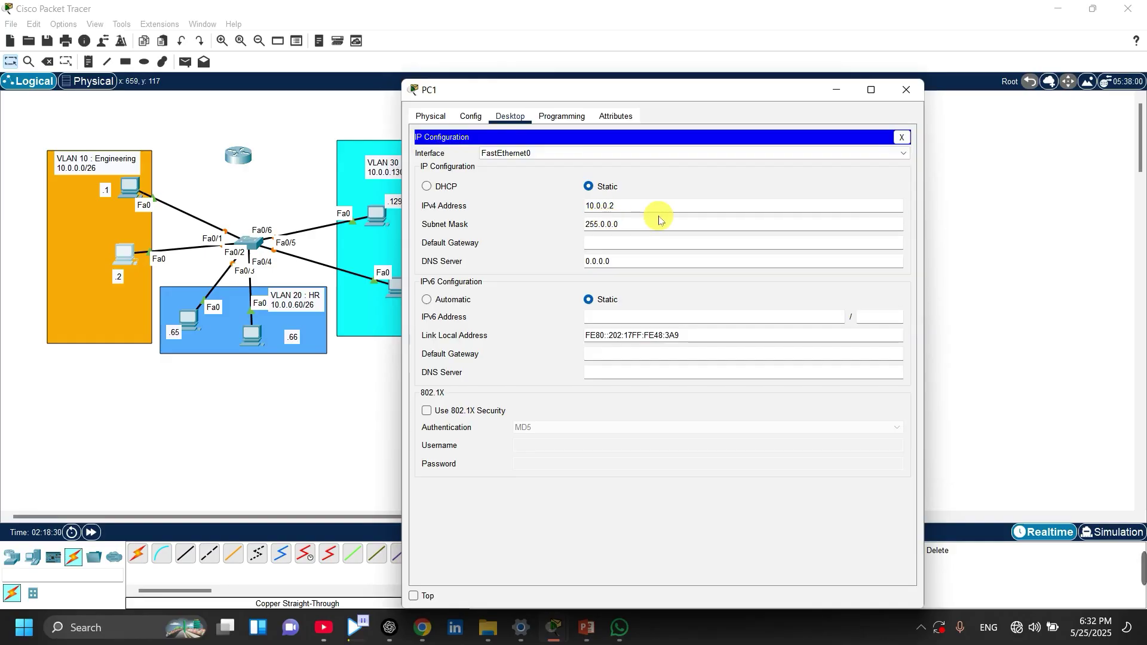
{"action": "key", "text": "Delete"}
{"action": "key", "text": "Delete"}
{"action": "key", "text": "Delete"}
{"action": "key", "text": "Delete"}
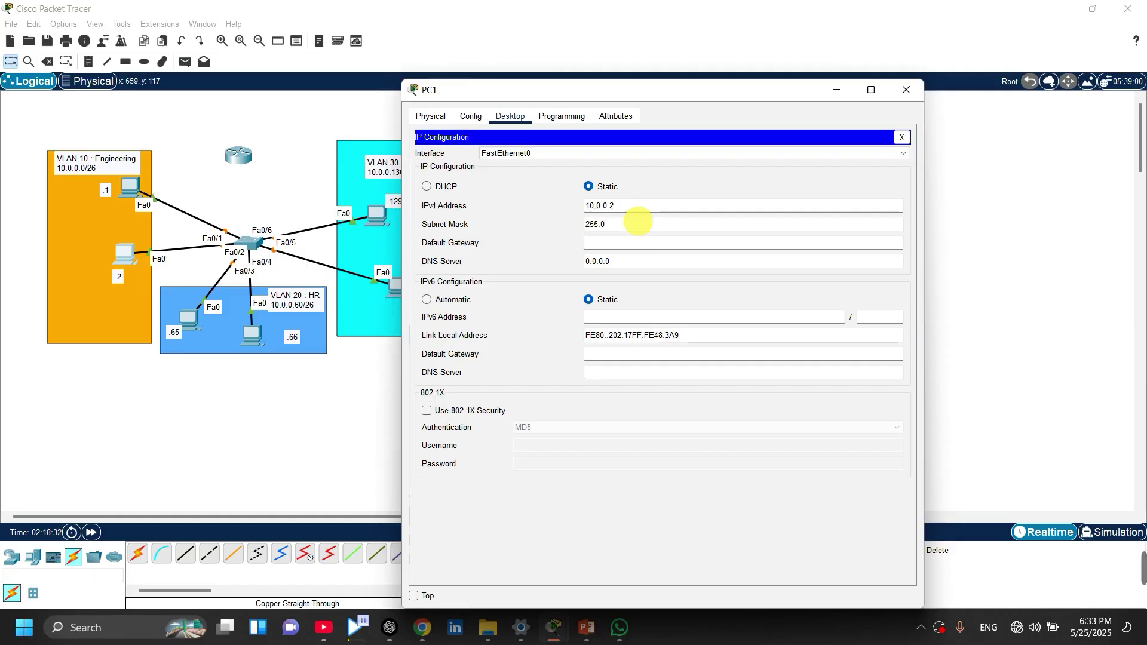
{"action": "key", "text": "BackSpace"}
{"action": "type", "text": "255.255.192"}
- Set PC1's default gateway to 10.0.0.62 and return to the topology
{"action": "left_click", "coordinate": [630, 244]}
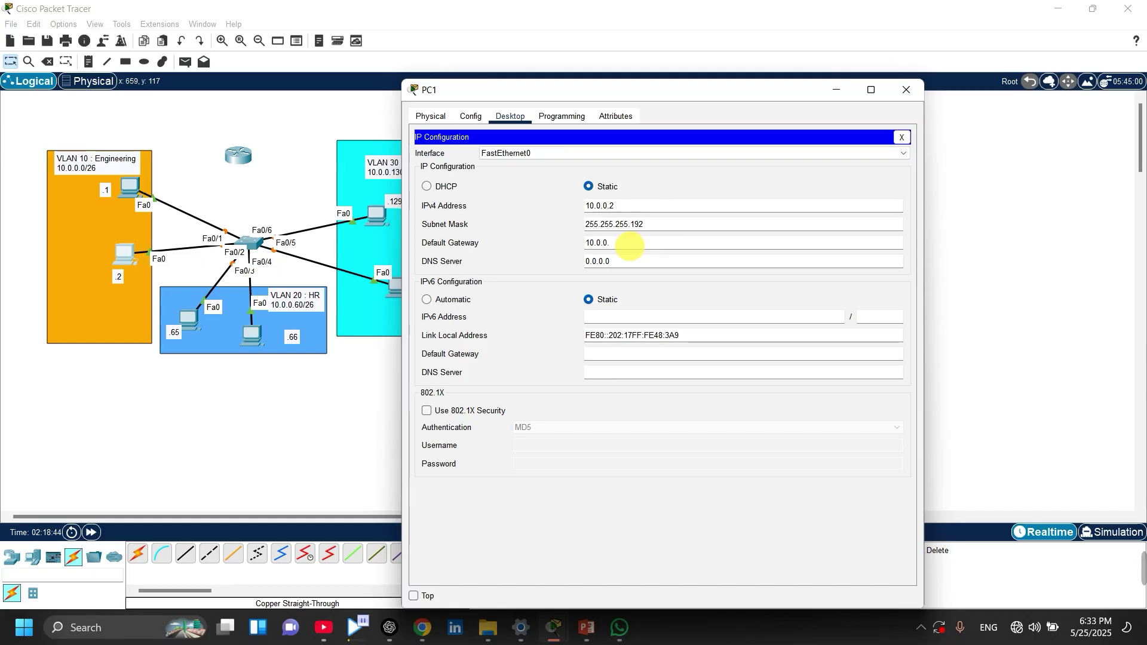
{"action": "type", "text": "10.0.0.62"}
{"action": "left_click", "coordinate": [320, 388]}
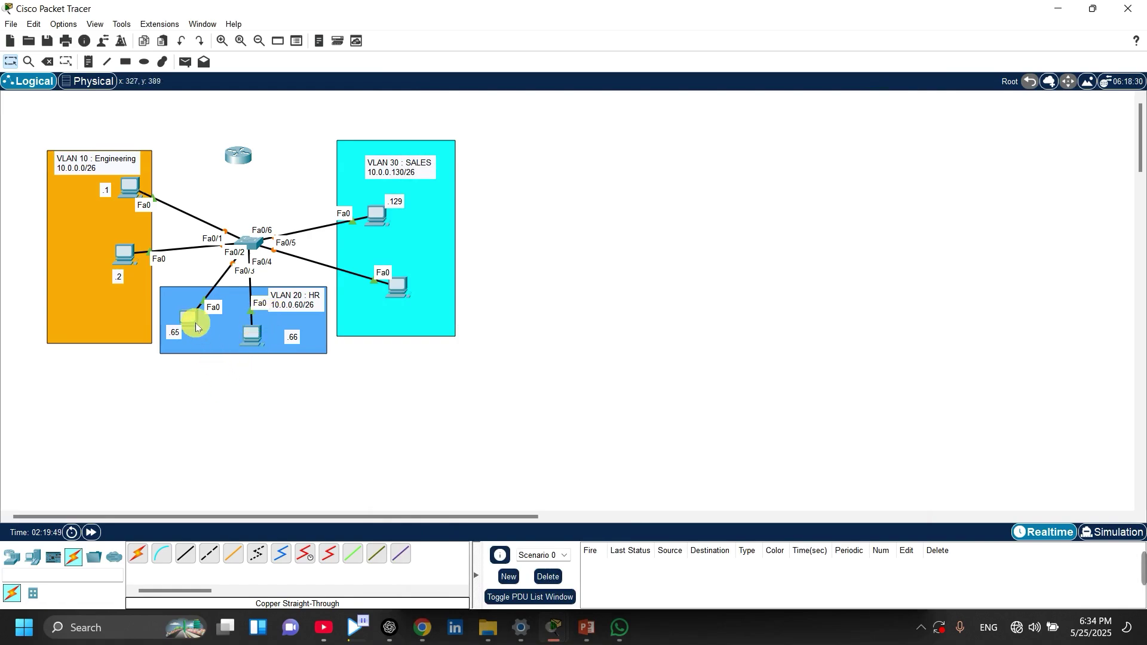
- Open the IP configuration of PC2 in VLAN 20 and assign IPv4 address 10.0.0.65 with subnet mask 255.255.255.192
{"action": "mouse_move", "coordinate": [193, 322]}
{"action": "left_click", "coordinate": [194, 323]}
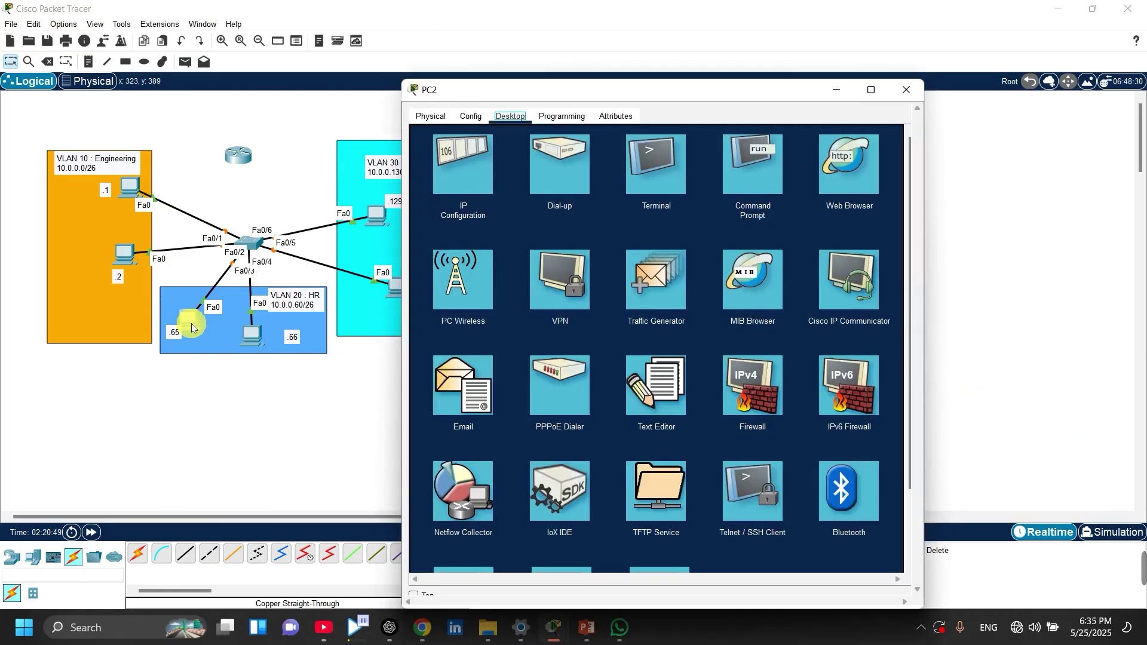
{"action": "left_click", "coordinate": [477, 176]}
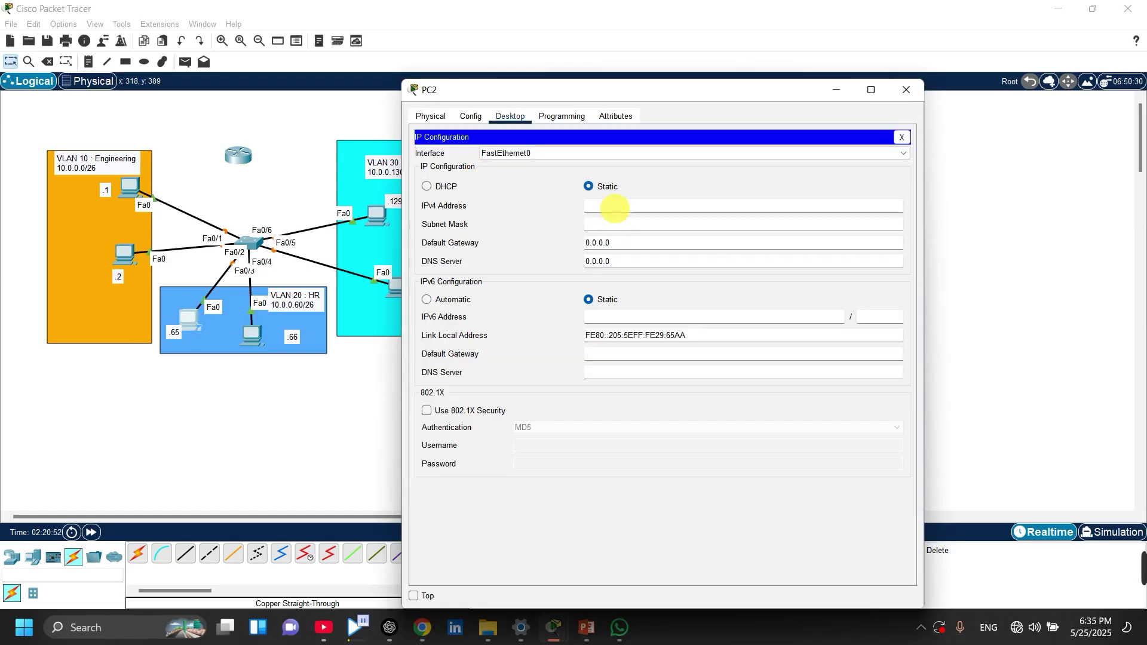
{"action": "left_click", "coordinate": [614, 208]}
{"action": "type", "text": "10.0.0.65"}
{"action": "left_click", "coordinate": [628, 224]}
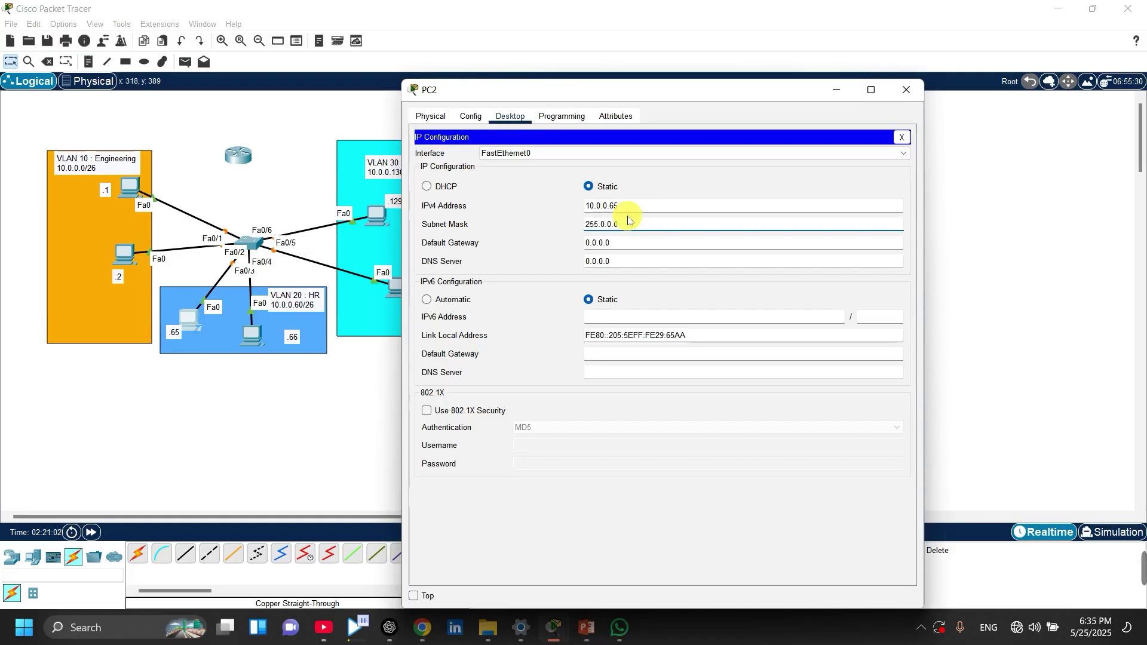
{"action": "key", "text": "BackSpace"}
{"action": "key", "text": "BackSpace"}
{"action": "key", "text": "BackSpace"}
{"action": "key", "text": "BackSpace"}
{"action": "type", "text": "255.255.2"}
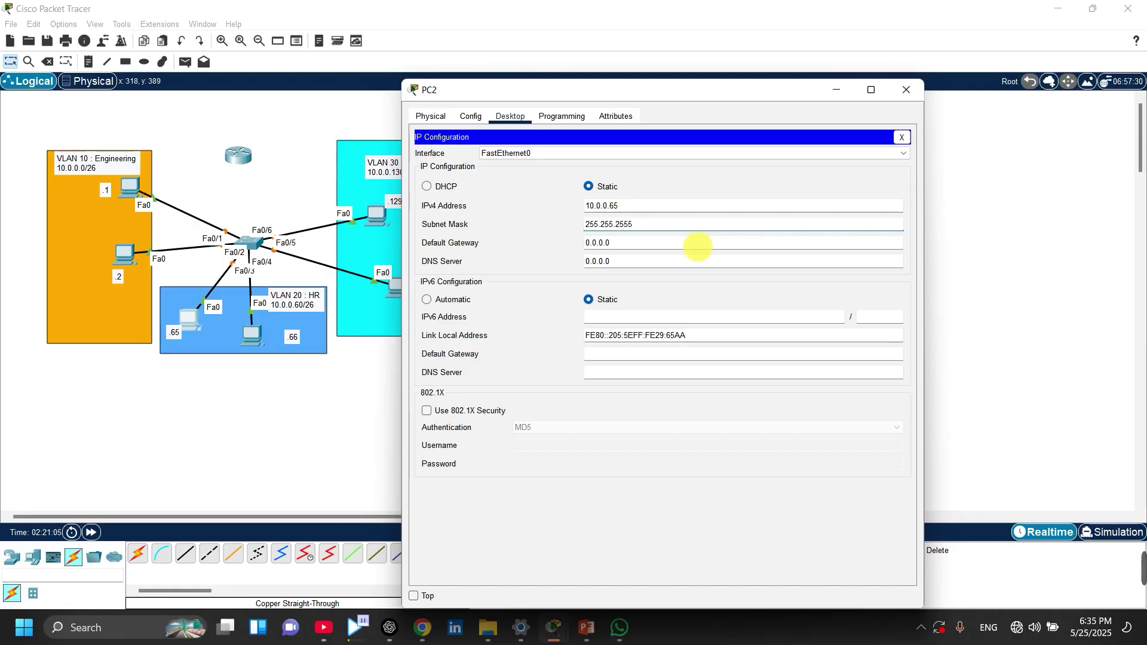
{"action": "type", "text": "55."}
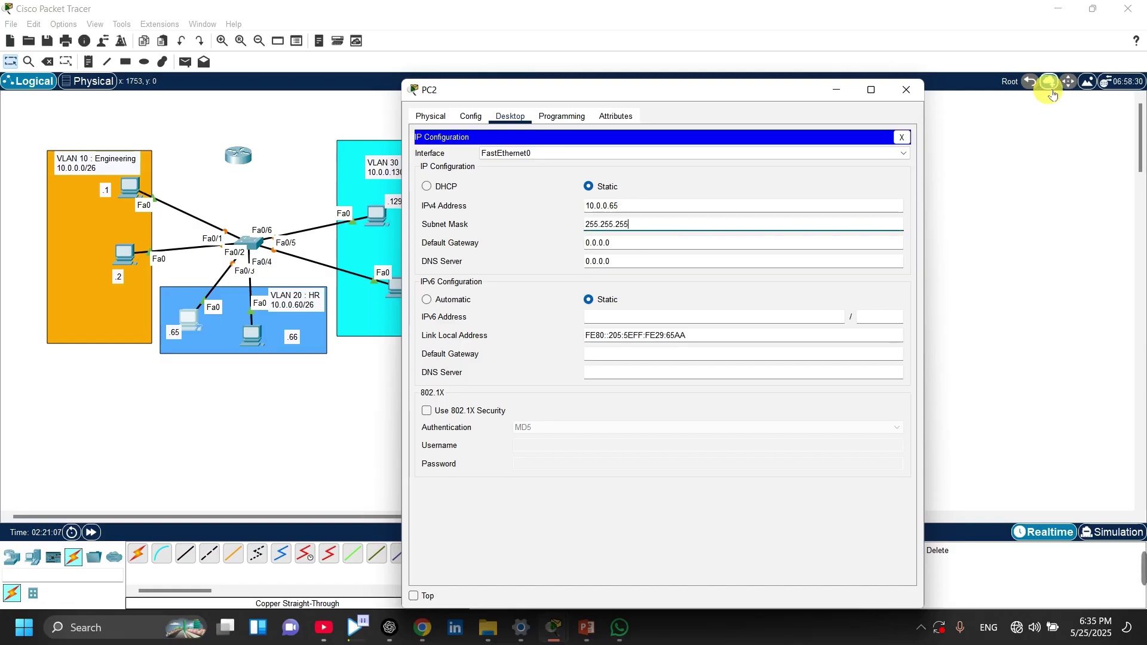
{"action": "type", "text": "192"}
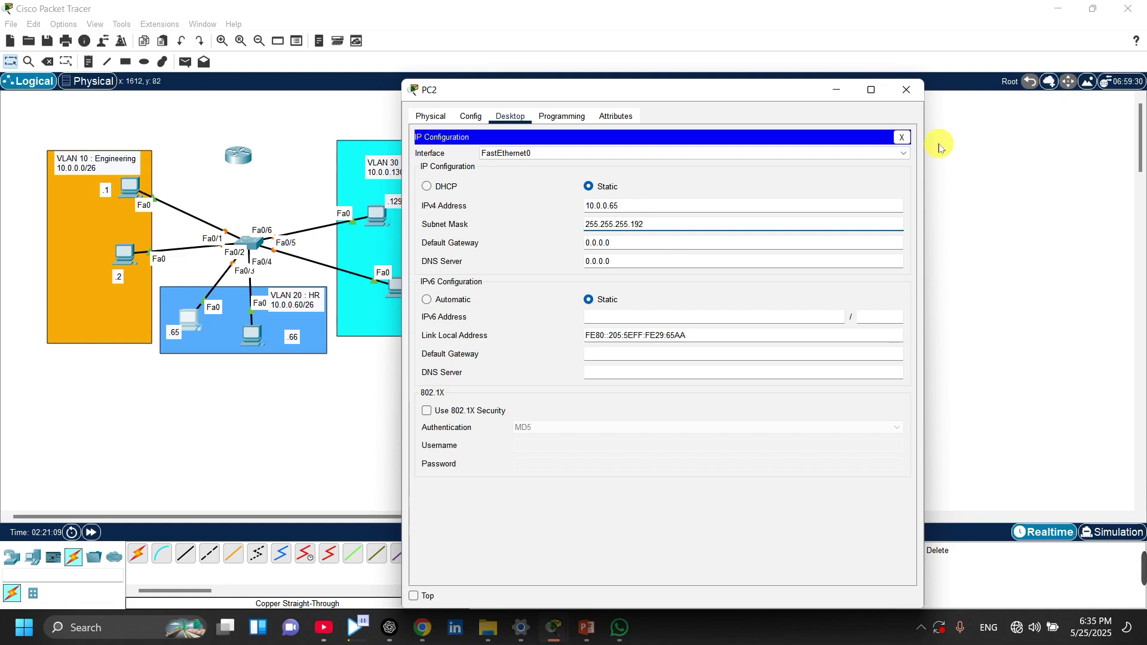
- Set PC2's default gateway to 10.0.0.126 and put its configuration window away
{"action": "left_click", "coordinate": [660, 243]}
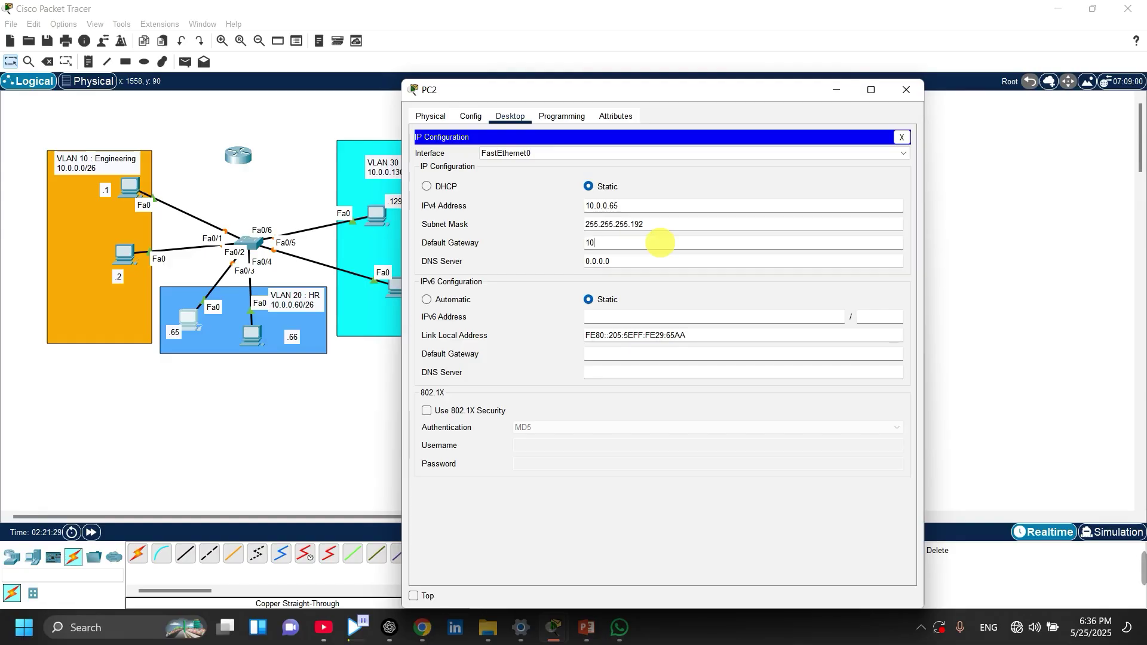
{"action": "type", "text": ".0.0.126"}
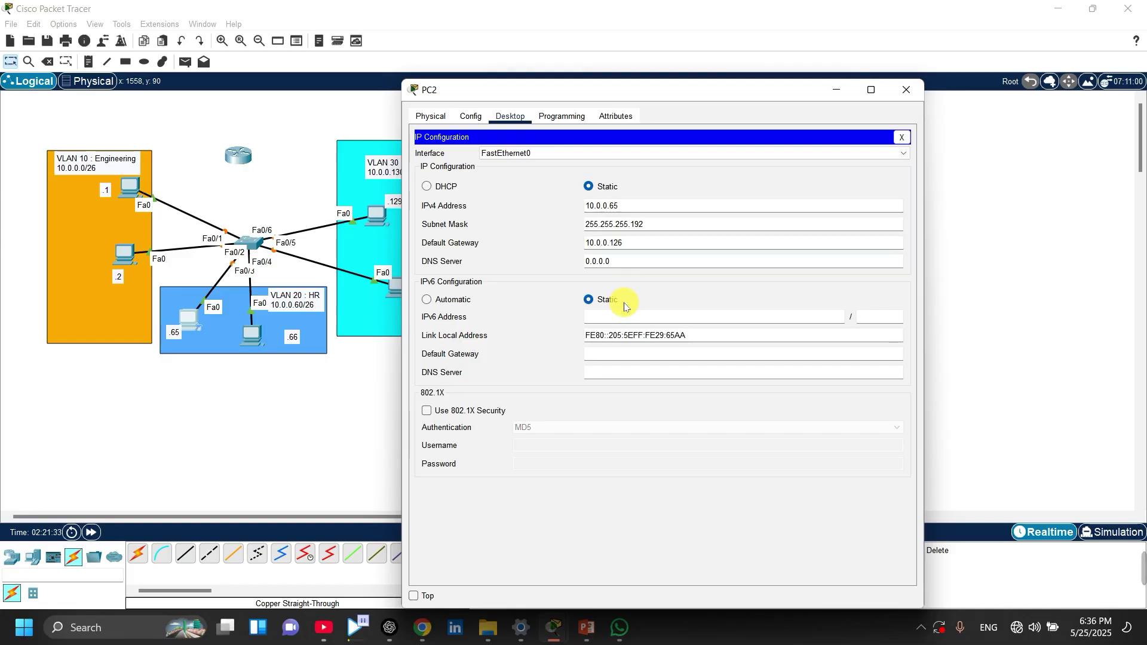
{"action": "left_click", "coordinate": [834, 95]}
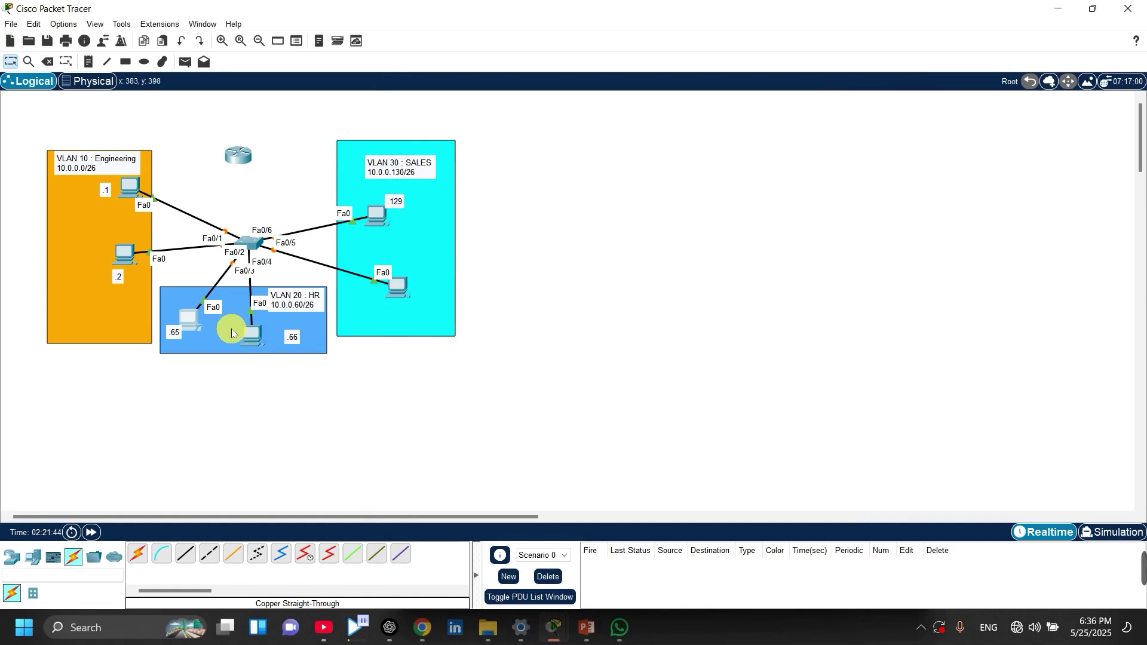
- Give PC3, the second PC in VLAN 20, the static IPv4 address 10.0.0.166 with subnet mask 255.255.255.192
{"action": "left_click", "coordinate": [246, 336]}
{"action": "left_click", "coordinate": [635, 207]}
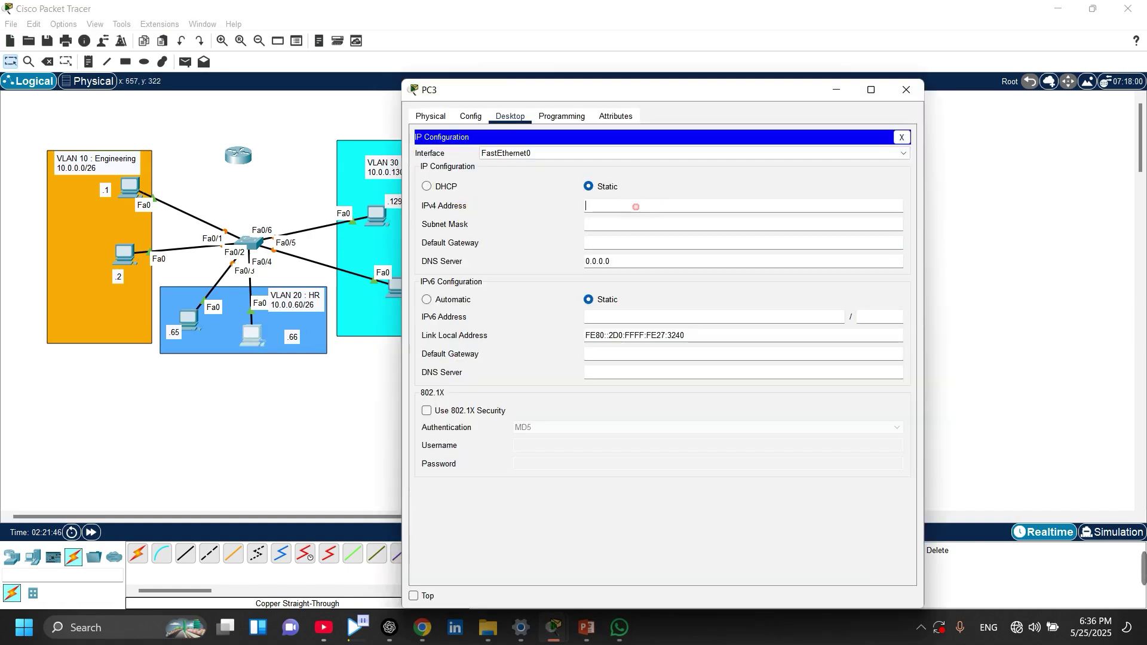
{"action": "type", "text": "10"}
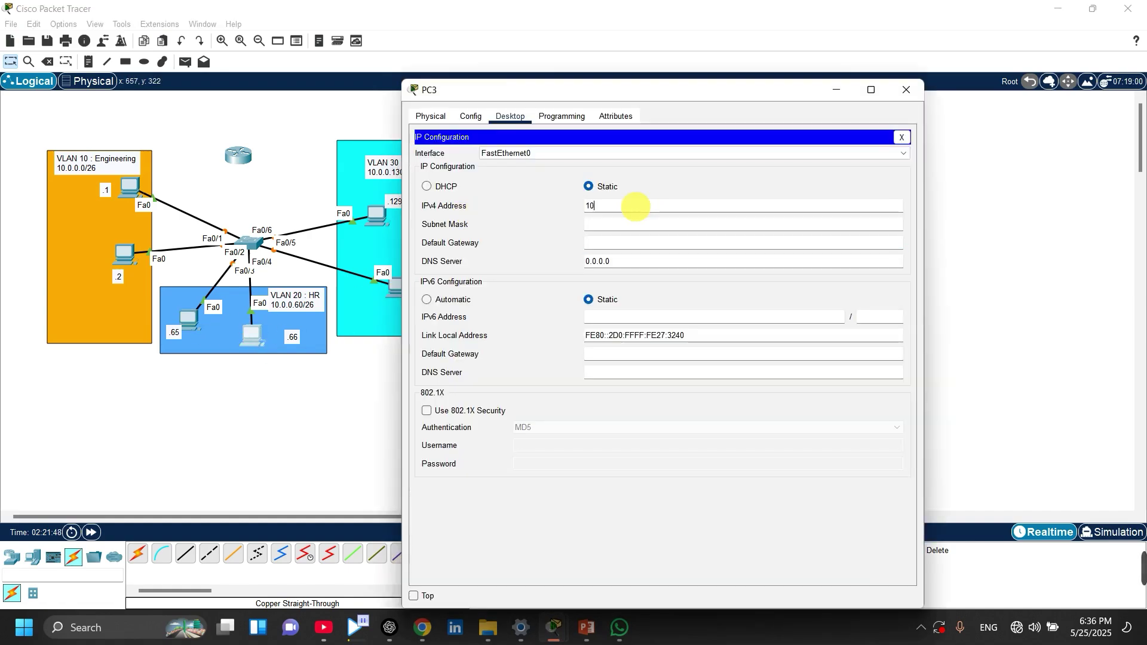
{"action": "type", "text": ".0.0.166"}
{"action": "left_click", "coordinate": [612, 225]}
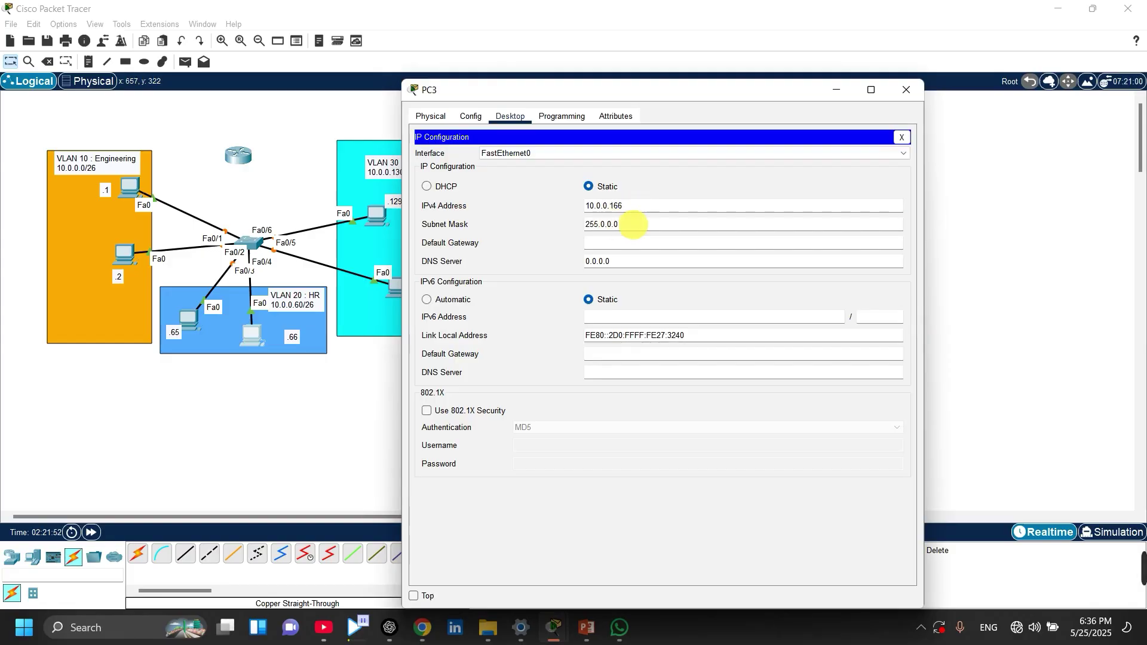
{"action": "left_click", "coordinate": [645, 224]}
{"action": "key", "text": "BackSpace"}
{"action": "key", "text": "BackSpace"}
{"action": "key", "text": "BackSpace"}
{"action": "key", "text": "BackSpace"}
{"action": "key", "text": "BackSpace"}
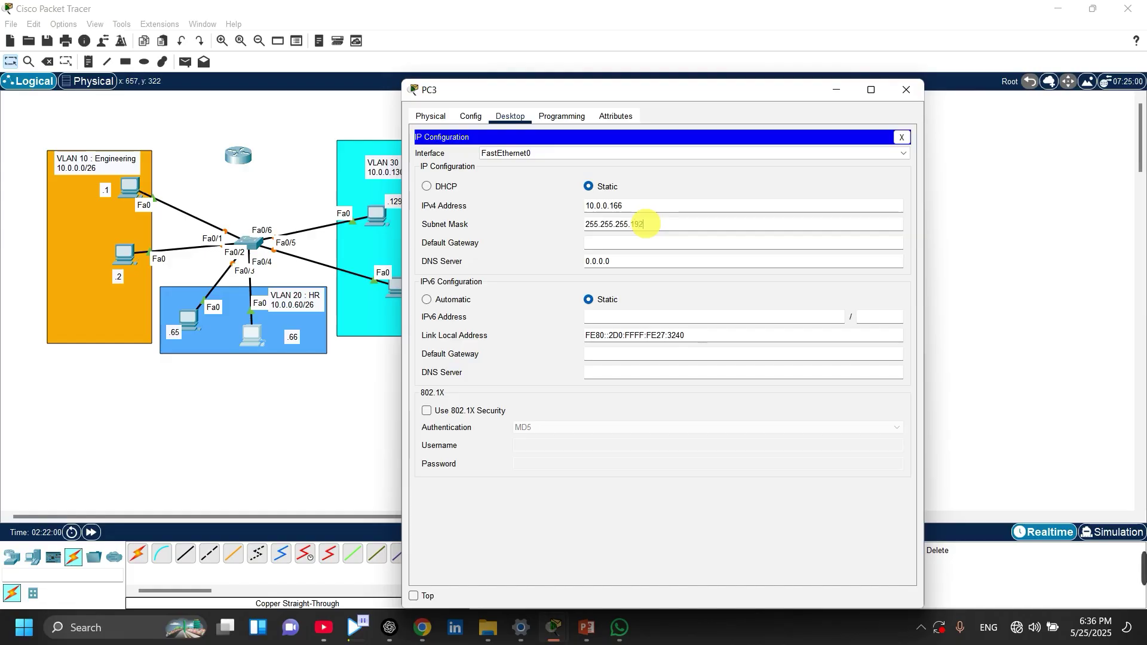
- Set PC3's default gateway to 10.0.0.126 and return to the topology
{"action": "left_click", "coordinate": [639, 242]}
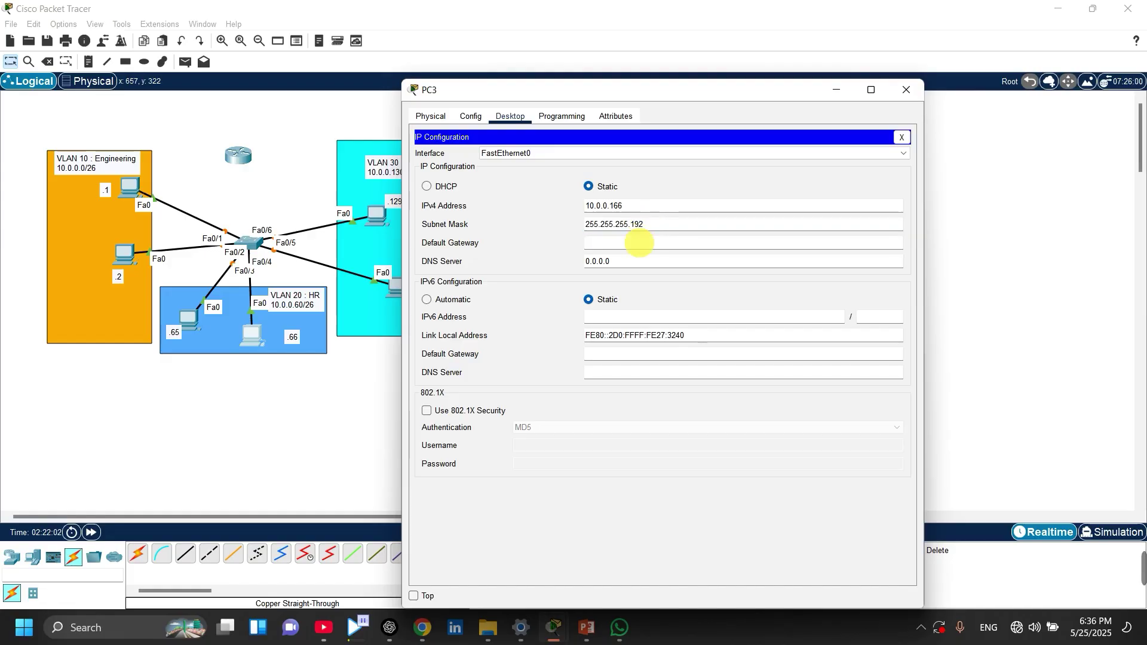
{"action": "type", "text": "10.0.0.126"}
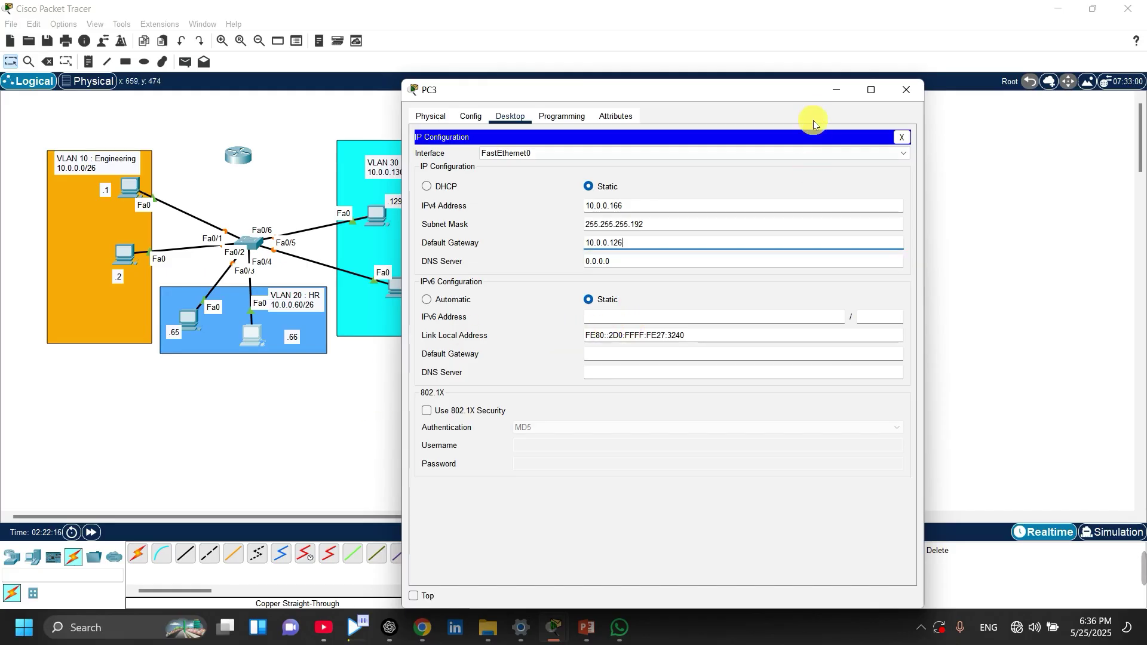
{"action": "left_click", "coordinate": [1037, 243]}
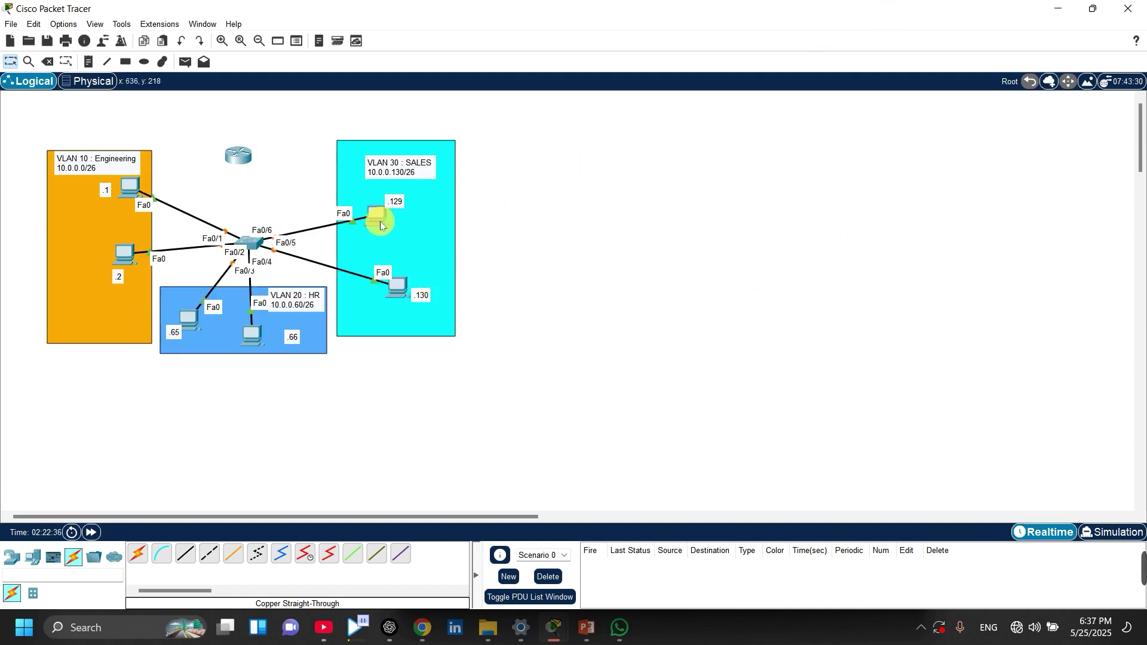
- Open the IP configuration of PC4, the upper PC in VLAN 30, and assign the static IPv4 address 10.0.0.129
{"action": "left_click", "coordinate": [380, 222]}
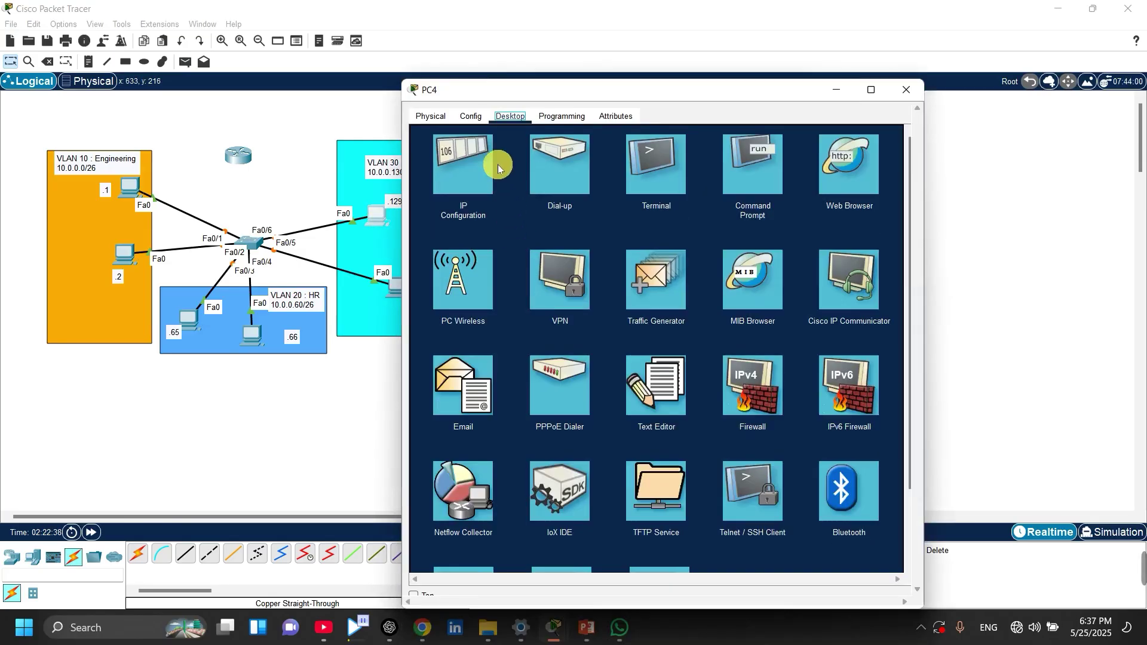
{"action": "left_click", "coordinate": [497, 164]}
{"action": "left_click", "coordinate": [599, 205]}
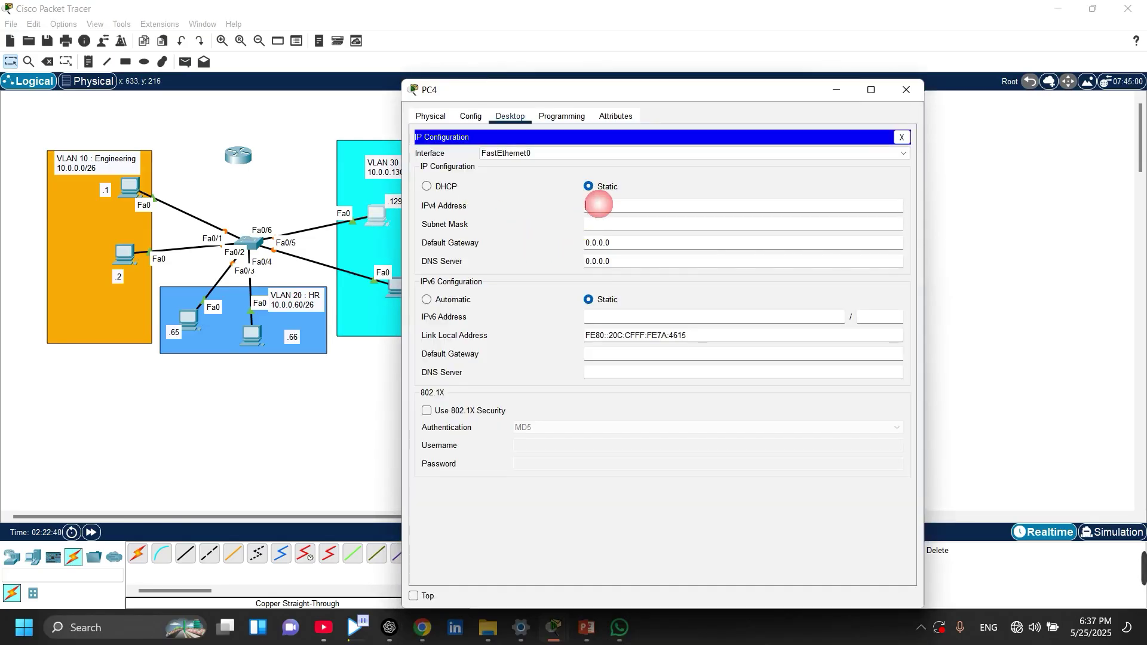
{"action": "left_click_drag", "start_coordinate": [614, 89], "coordinate": [688, 95]}
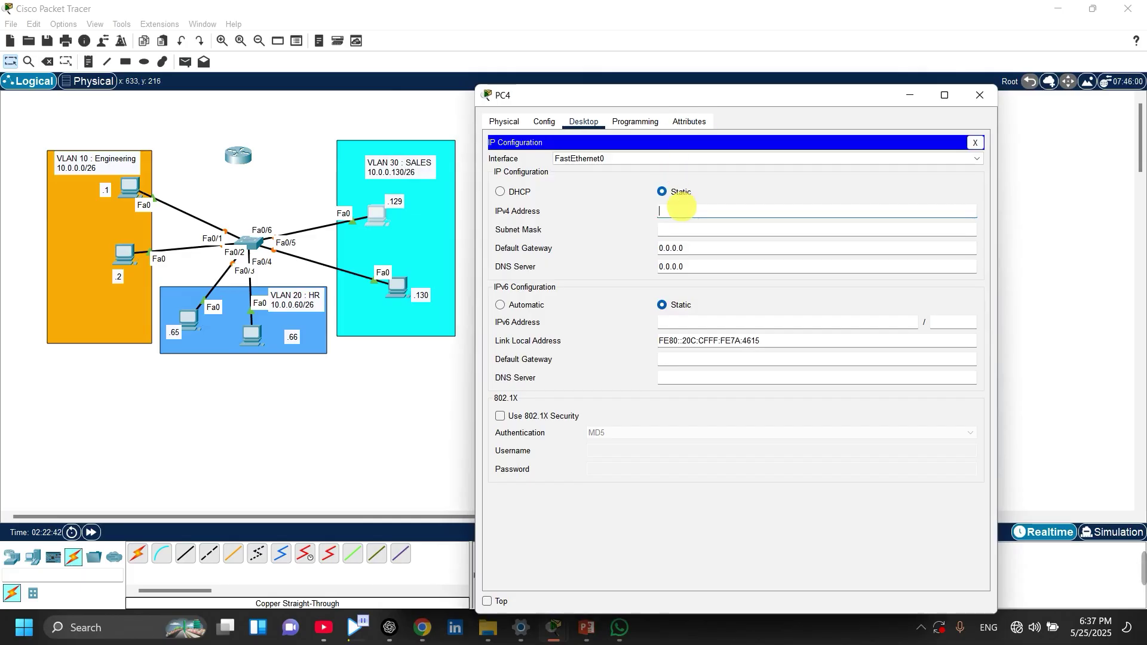
{"action": "left_click", "coordinate": [682, 206]}
{"action": "type", "text": "10.0.0"}
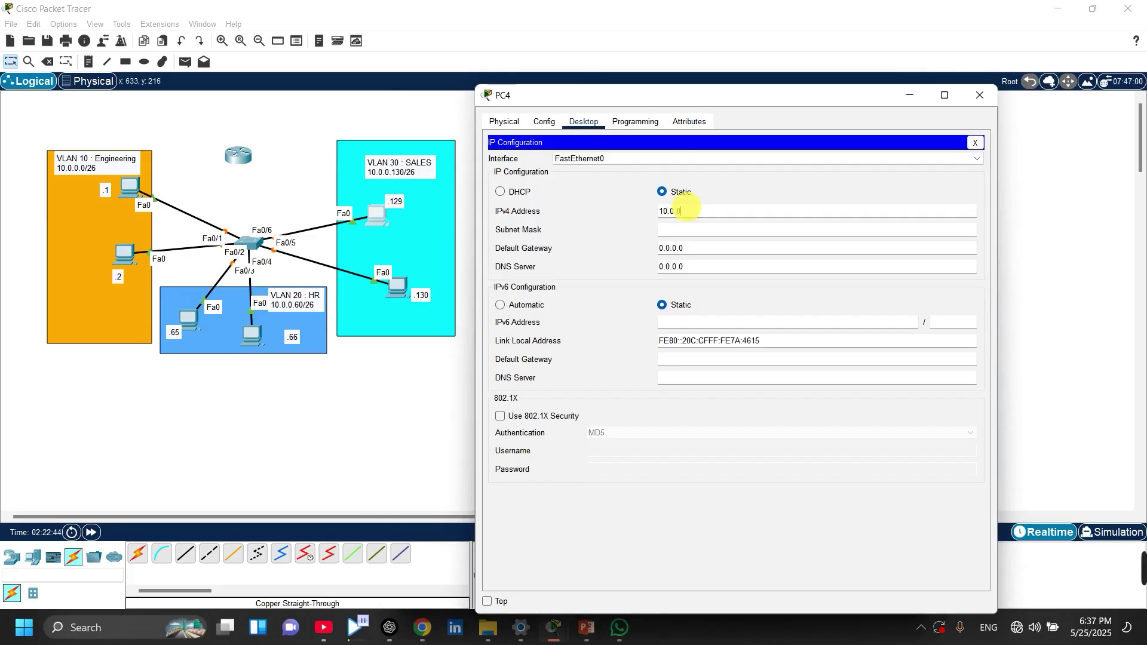
{"action": "type", "text": ".129"}
{"action": "key", "text": "Tab"}
- Set PC4's subnet mask to 255.255.255.192 and its default gateway to 10.0.0.190, and return to the topology
{"action": "left_click", "coordinate": [703, 232]}
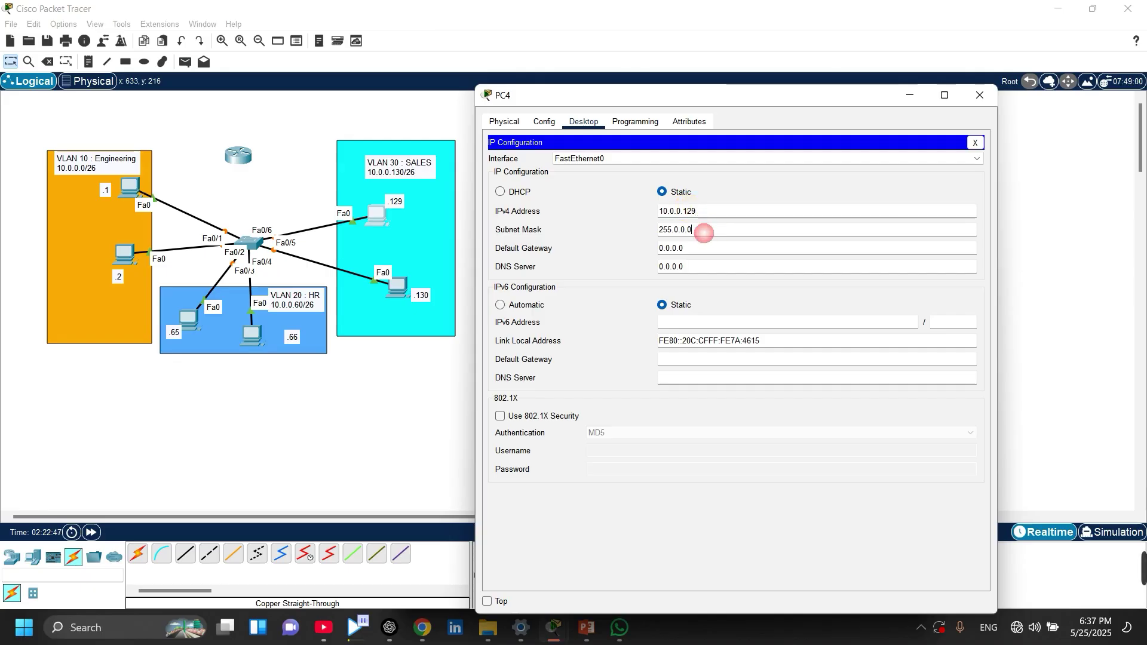
{"action": "key", "text": "BackSpace"}
{"action": "key", "text": "BackSpace"}
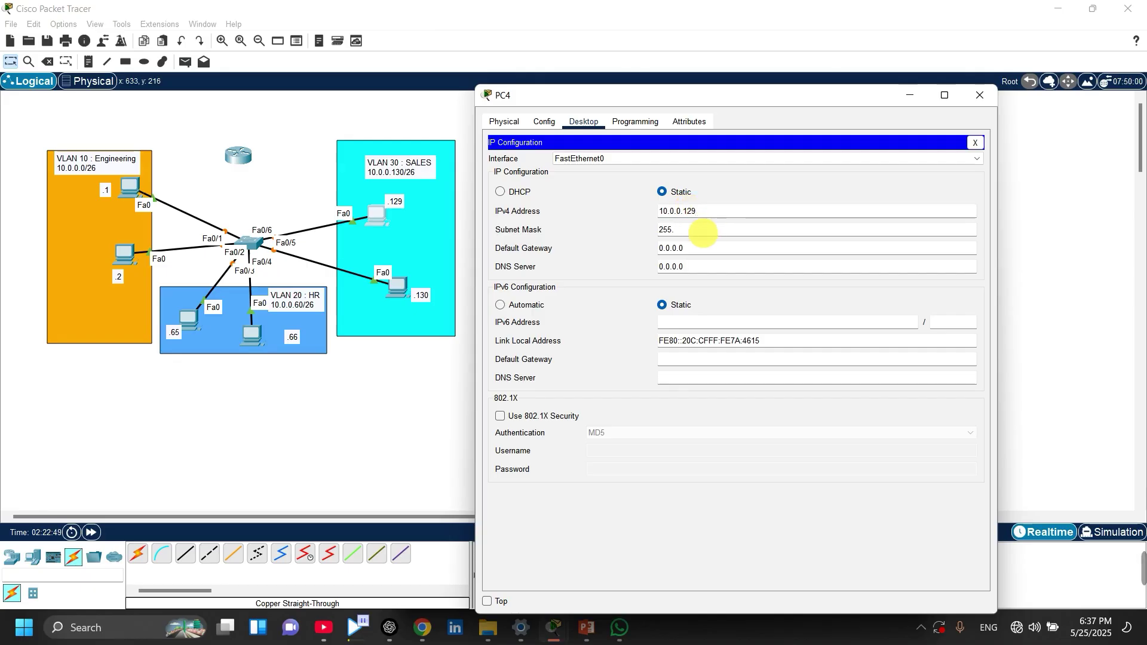
{"action": "type", "text": "55.255.192"}
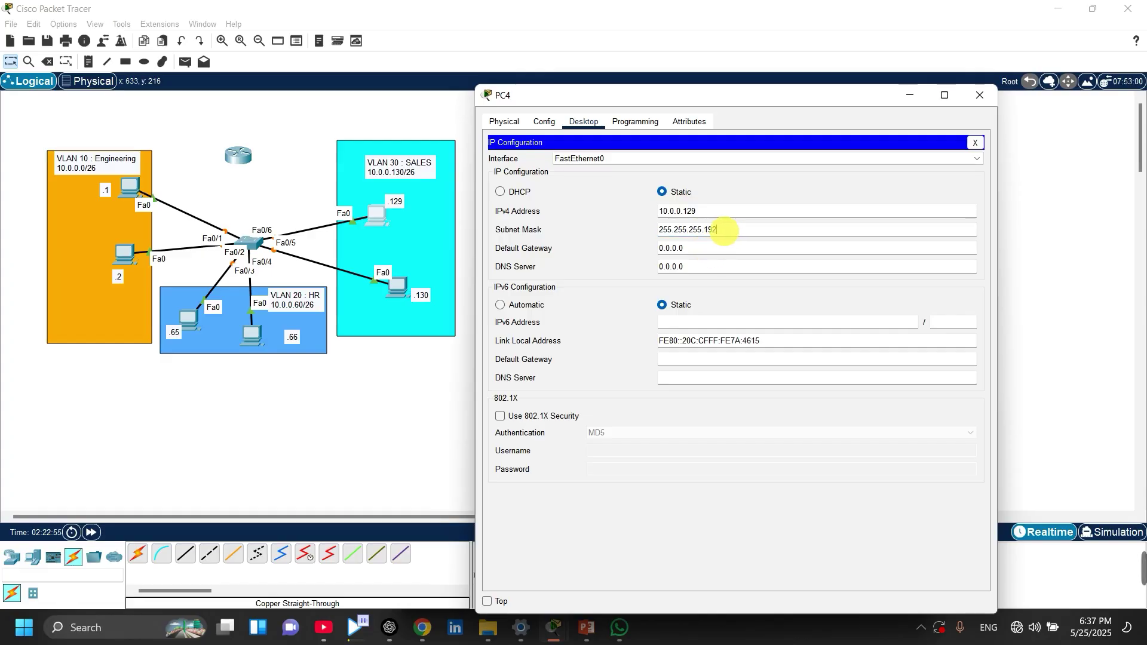
{"action": "left_click", "coordinate": [723, 230]}
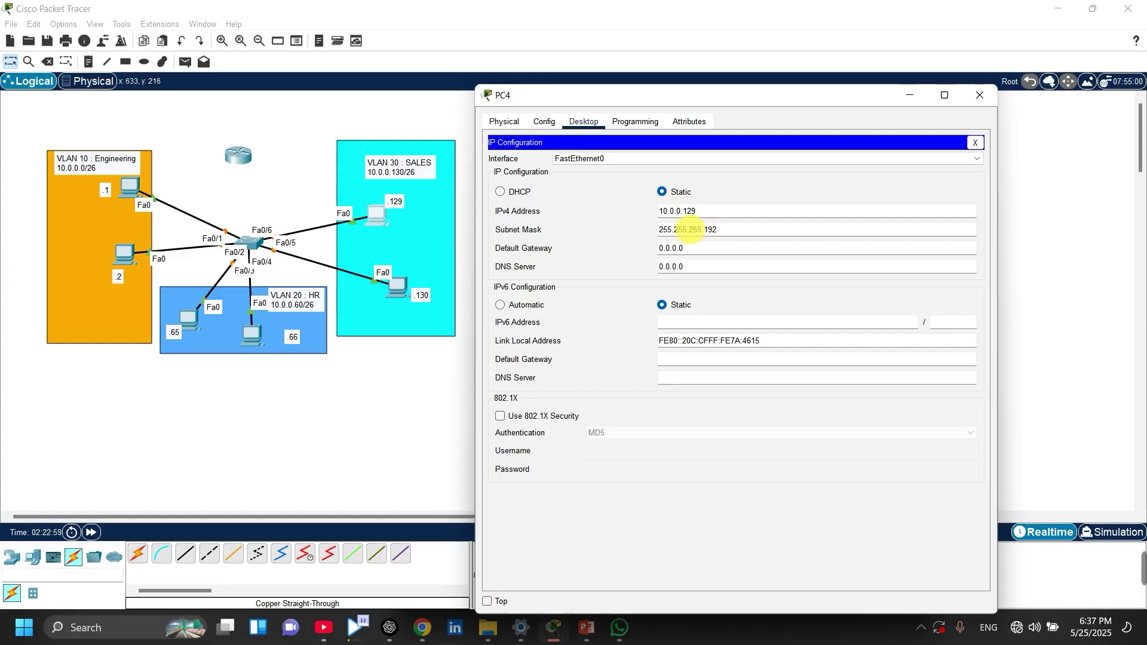
{"action": "left_click", "coordinate": [700, 248]}
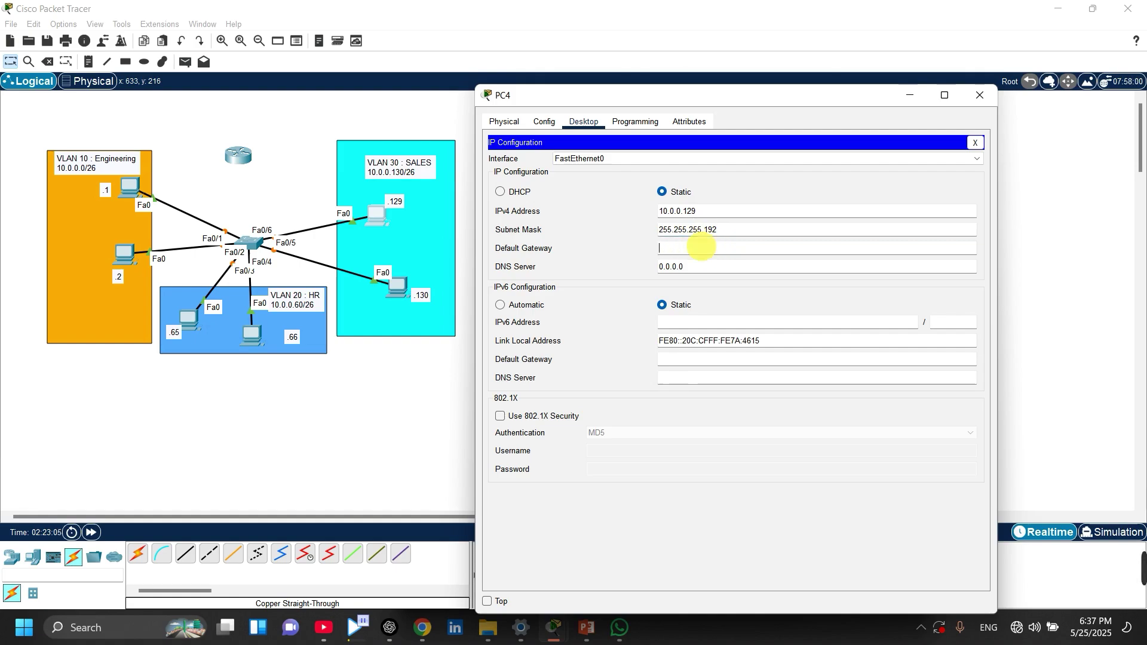
{"action": "type", "text": "10.0.0.190"}
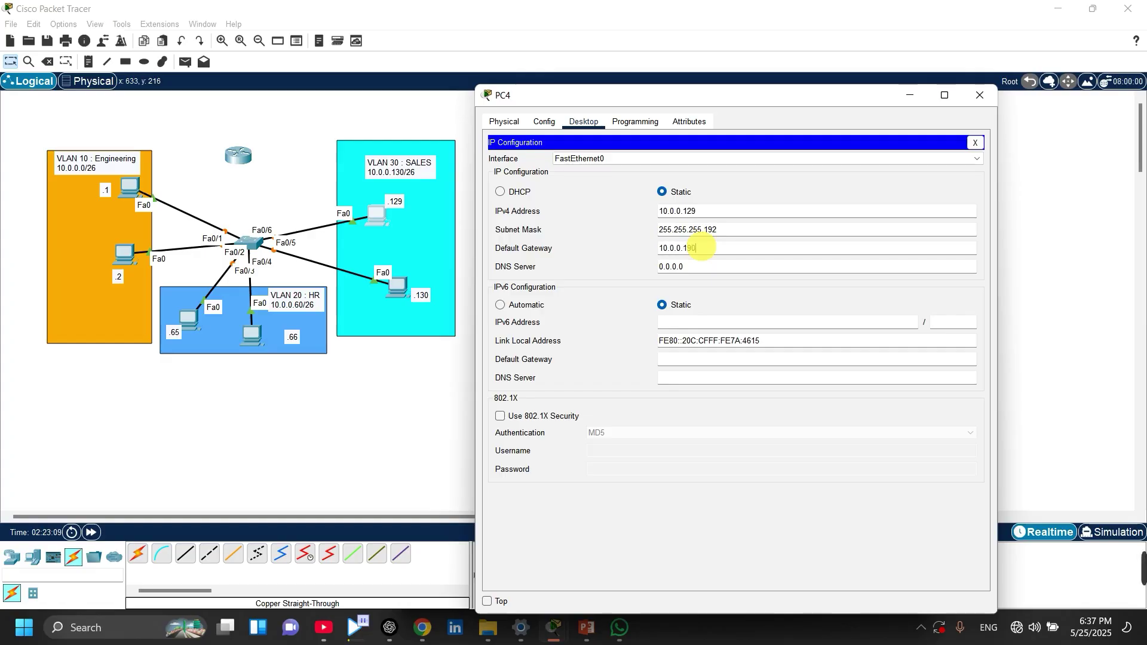
{"action": "left_click", "coordinate": [409, 297]}
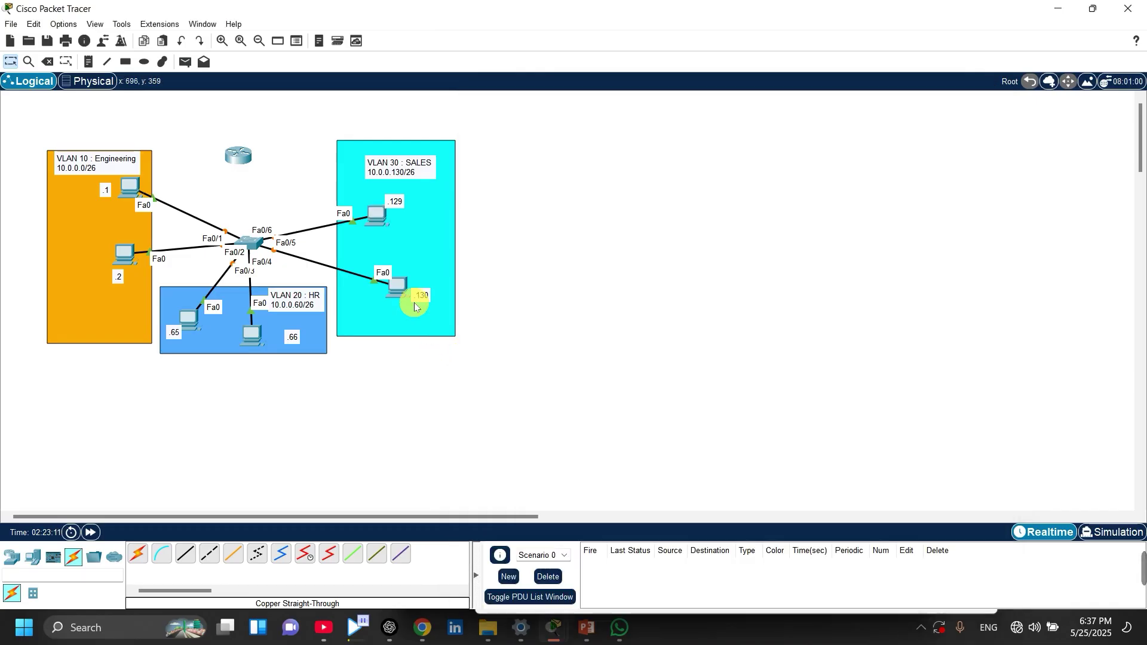
- Give PC5, the lower PC in VLAN 30, the static IPv4 address 10.0.0.130 with subnet mask 255.255.255.192
{"action": "left_click", "coordinate": [405, 296]}
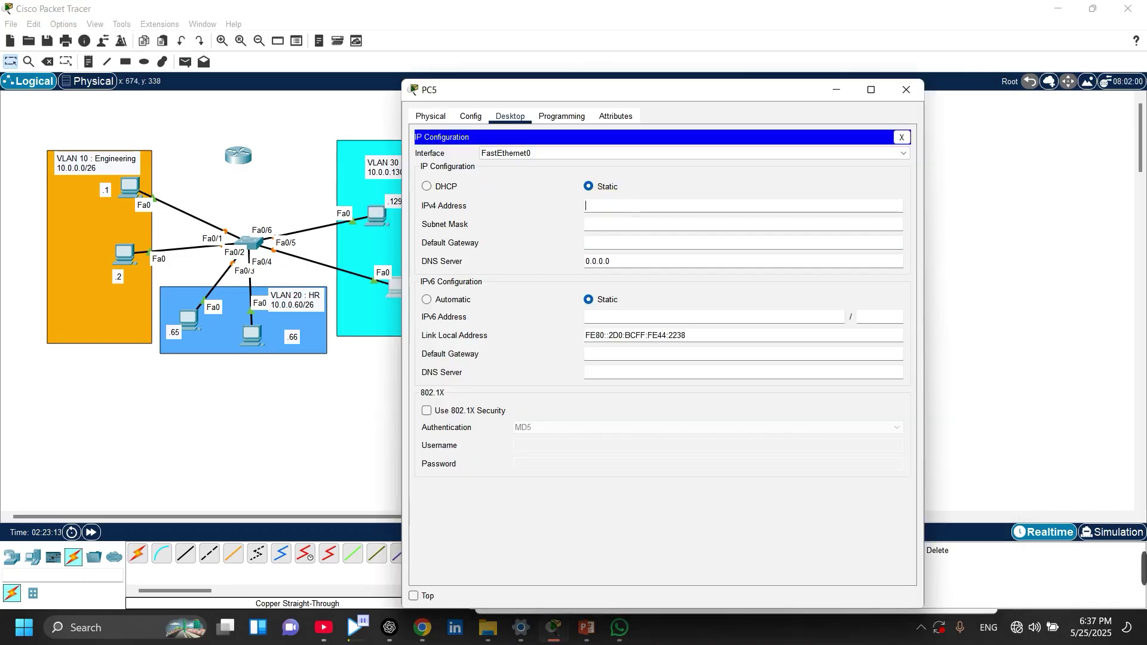
{"action": "left_click", "coordinate": [614, 206]}
{"action": "type", "text": "10.0.0."}
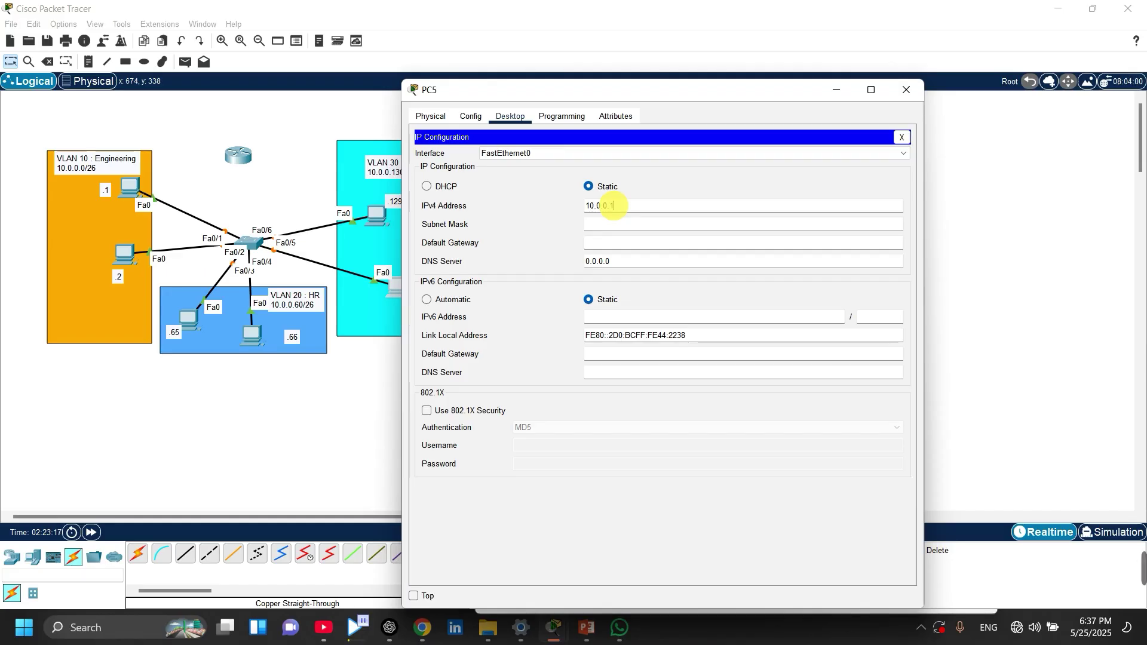
{"action": "type", "text": "130"}
{"action": "left_click", "coordinate": [618, 225]}
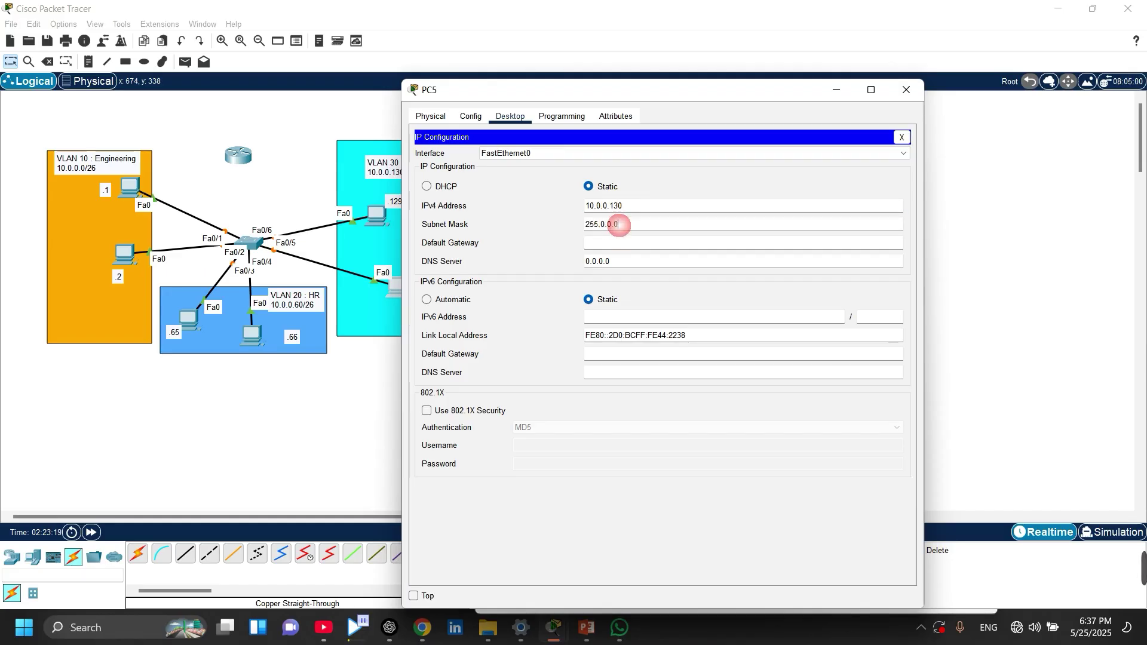
{"action": "key", "text": "BackSpace"}
{"action": "key", "text": "BackSpace"}
{"action": "key", "text": "BackSpace"}
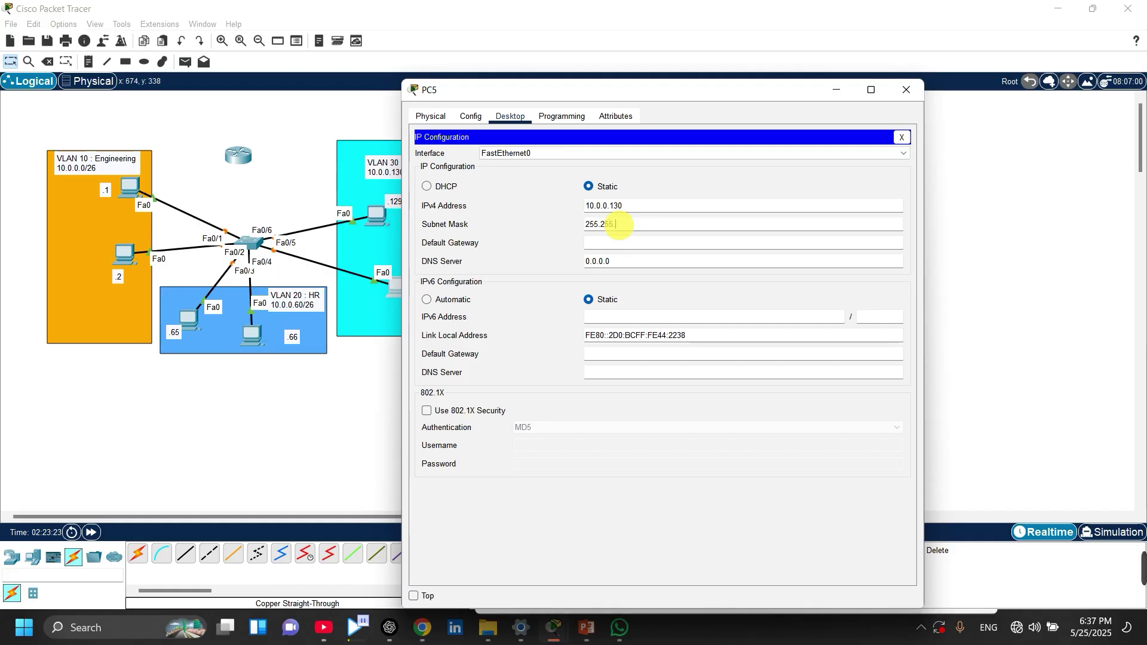
{"action": "type", "text": "255.255.192"}
- Set PC5's default gateway to 10.0.0.190 and put its configuration window away
{"action": "left_click", "coordinate": [629, 245]}
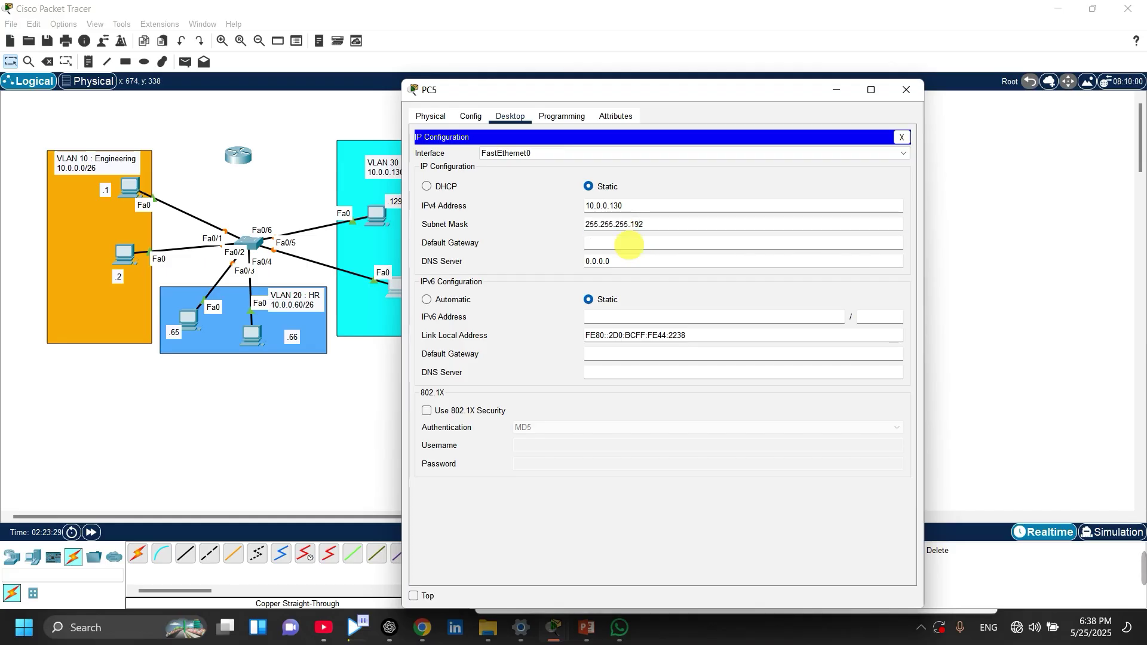
{"action": "type", "text": "10.0.0.190"}
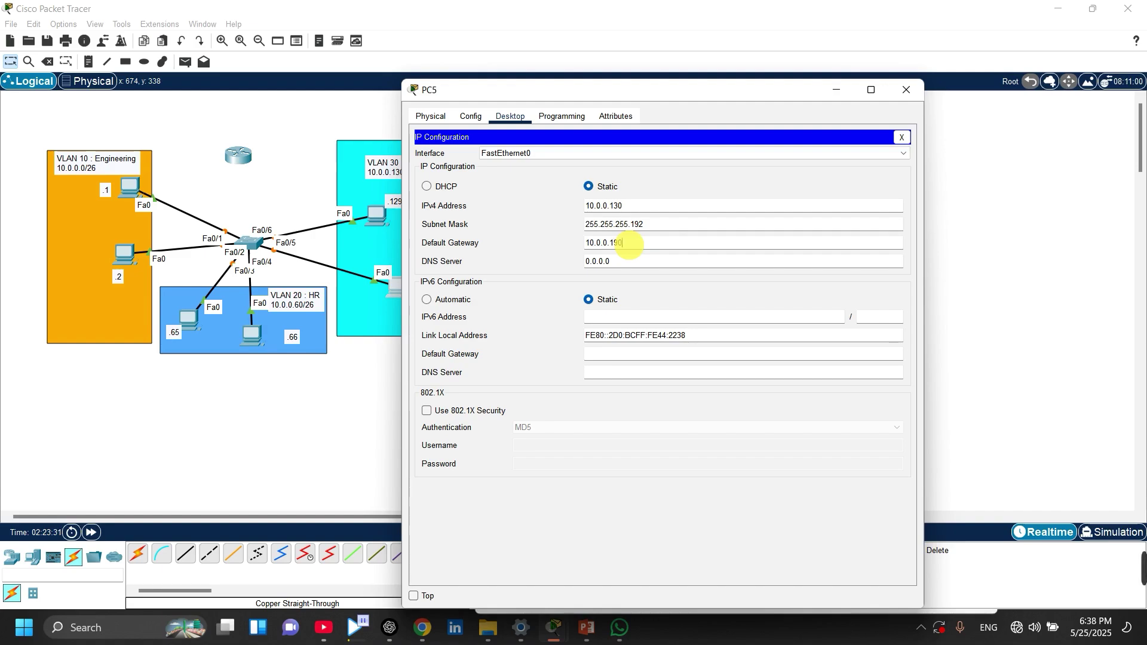
{"action": "left_click", "coordinate": [369, 383]}
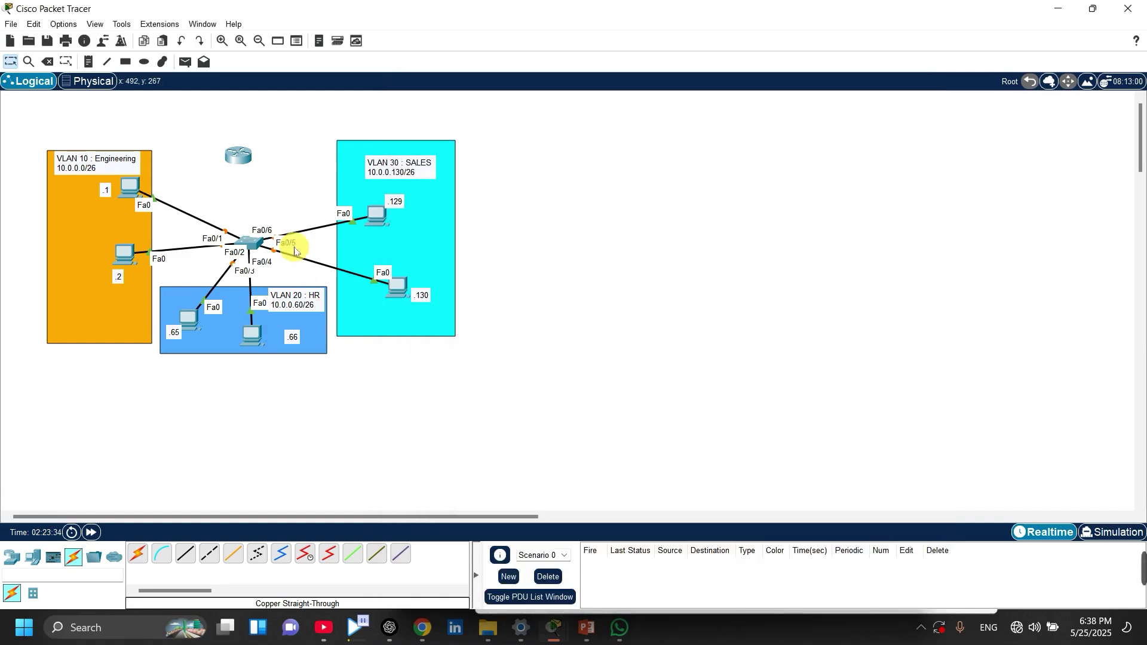
- Align the router above the switch and connect switch GigabitEthernet0/1 to router GigabitEthernet0/0 with a copper straight-through cable
{"action": "left_click_drag", "start_coordinate": [235, 172], "coordinate": [246, 171]}
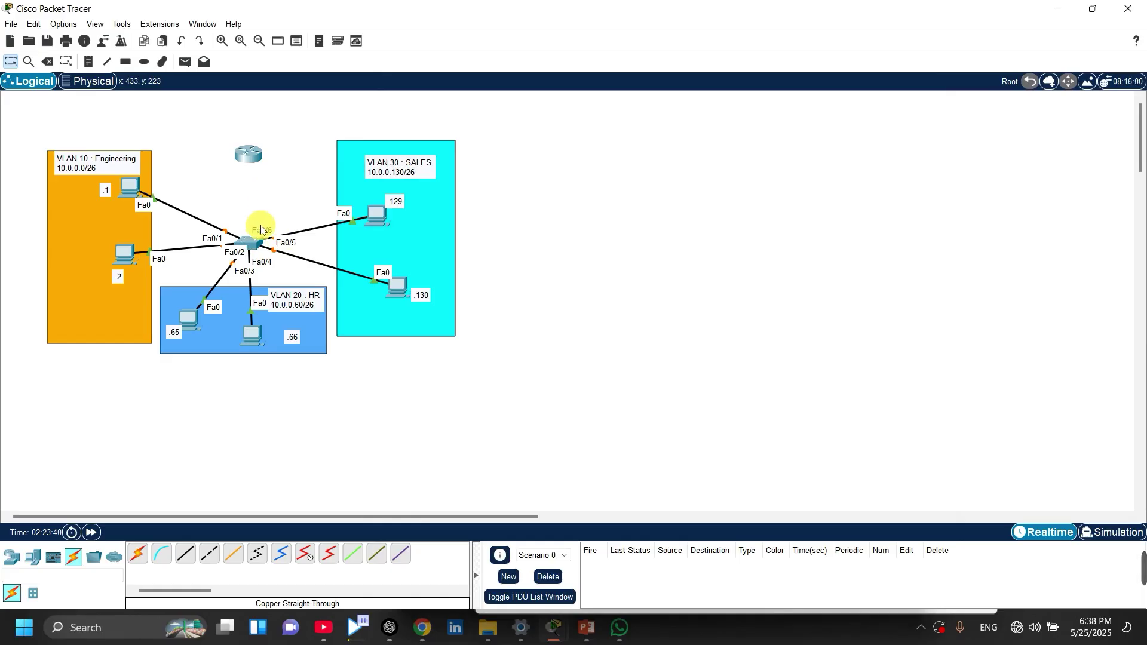
{"action": "left_click", "coordinate": [190, 556]}
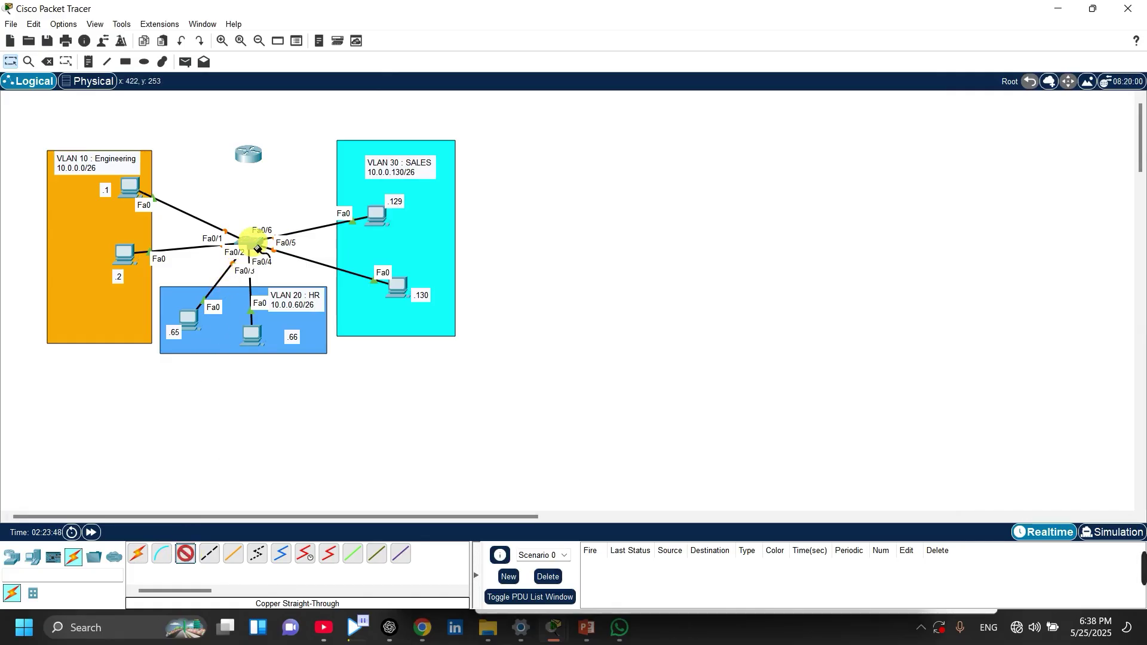
{"action": "left_click", "coordinate": [258, 246]}
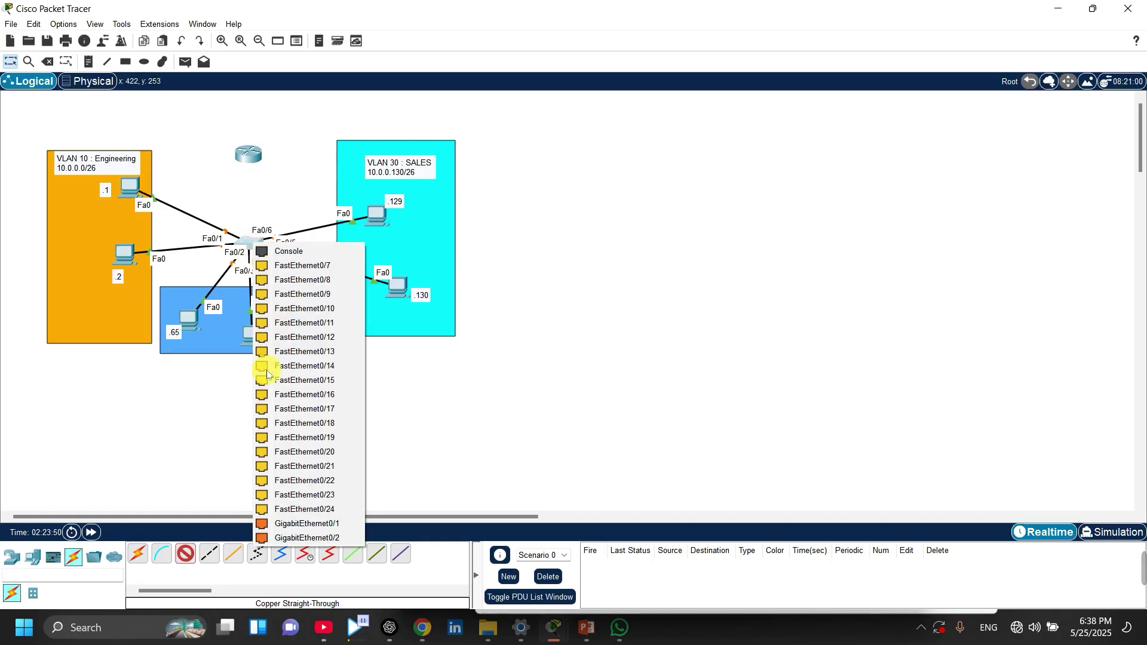
{"action": "left_click", "coordinate": [291, 525]}
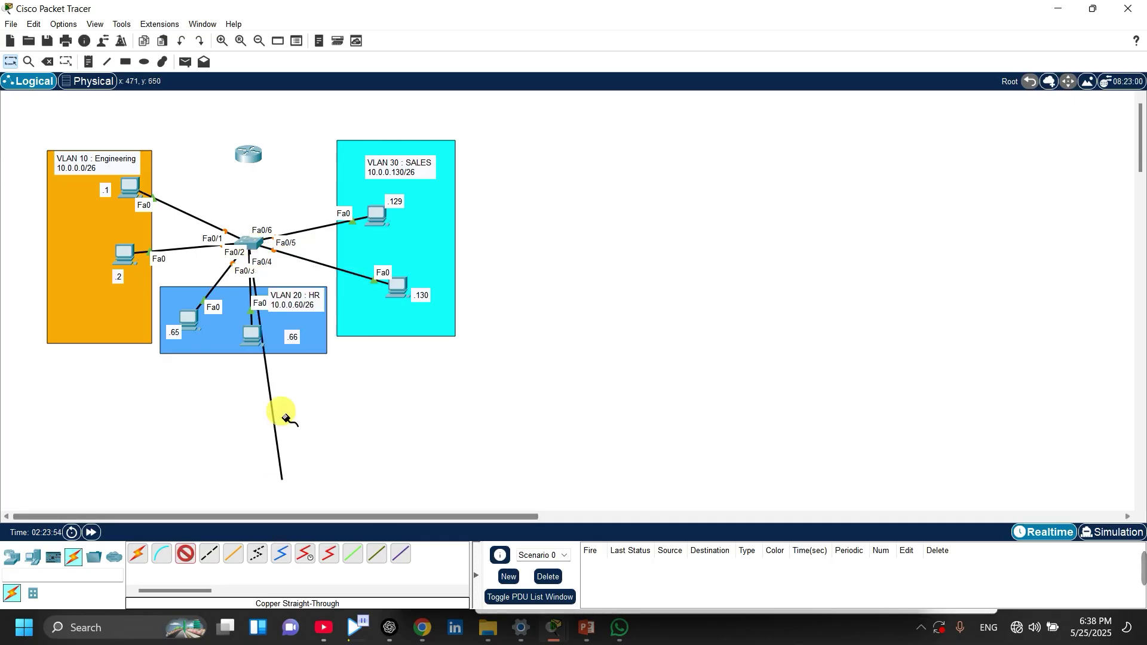
{"action": "left_click", "coordinate": [249, 155]}
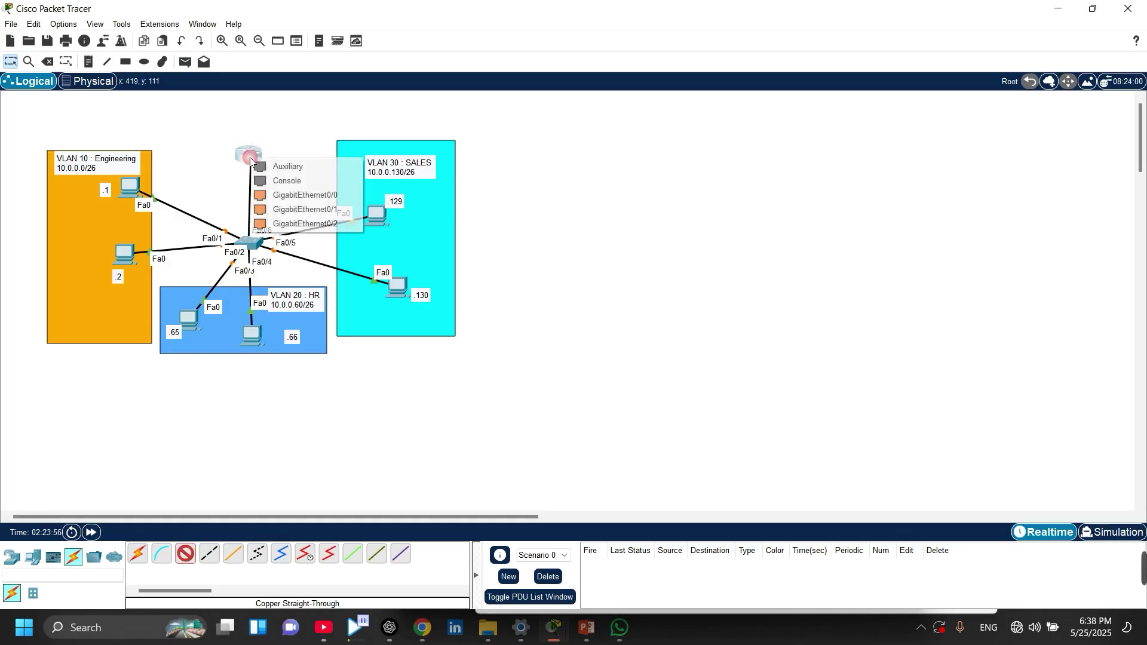
{"action": "left_click", "coordinate": [273, 196]}
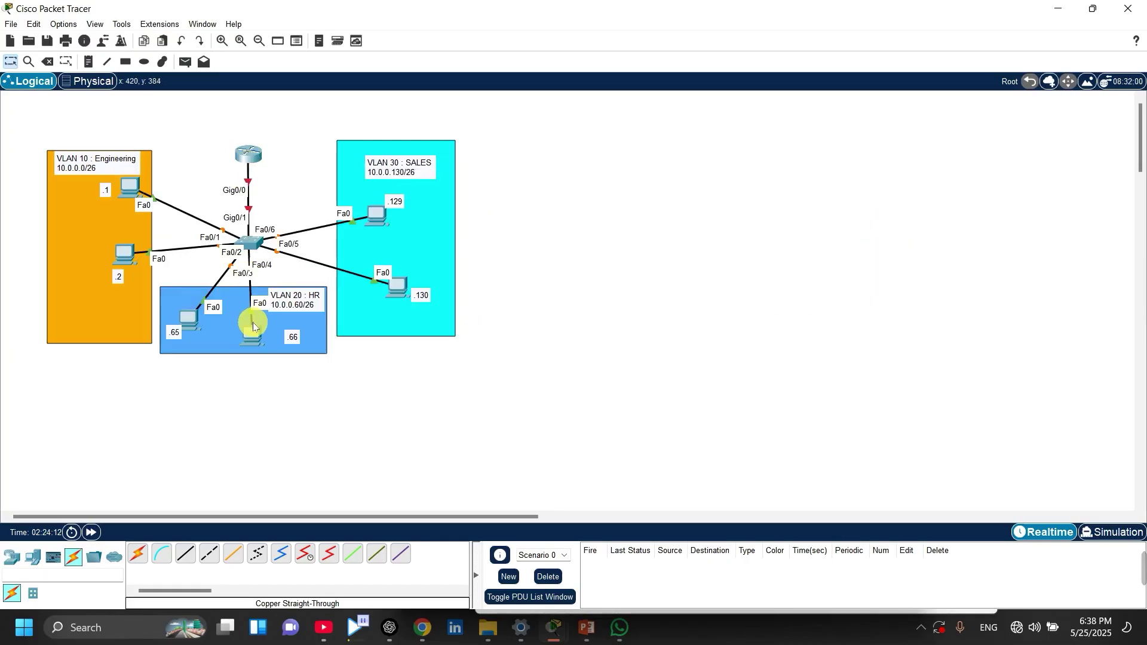
- Connect switch GigabitEthernet0/2 to router GigabitEthernet0/1 with a second copper straight-through cable, after shifting the router slightly sideways
{"action": "left_click_drag", "start_coordinate": [253, 164], "coordinate": [259, 166]}
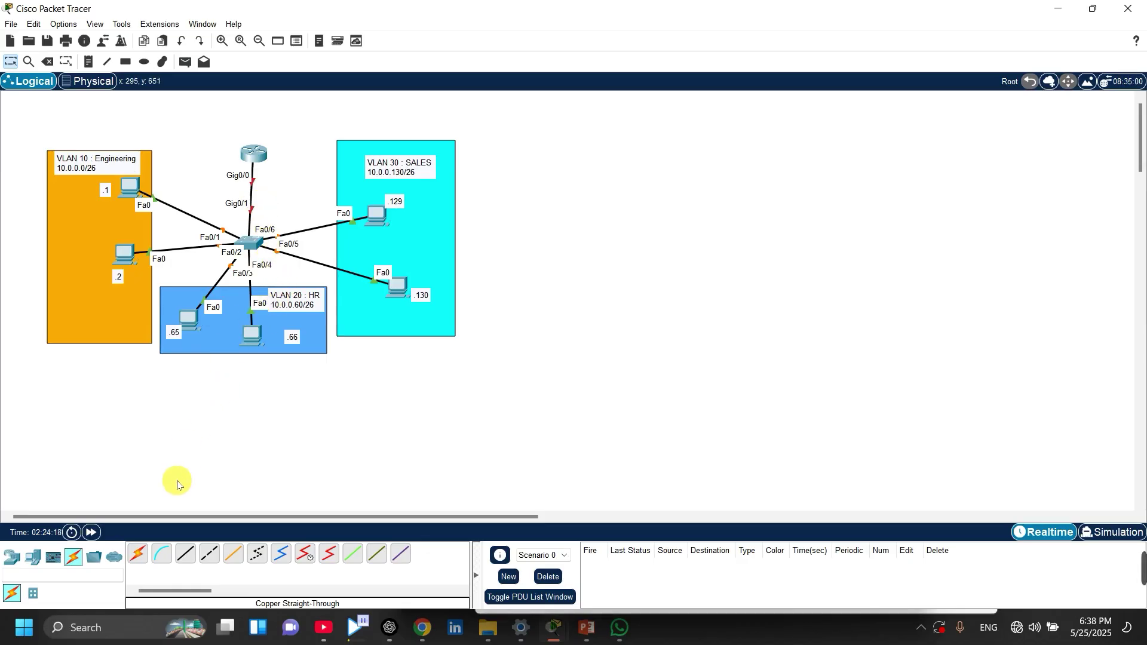
{"action": "left_click", "coordinate": [197, 555]}
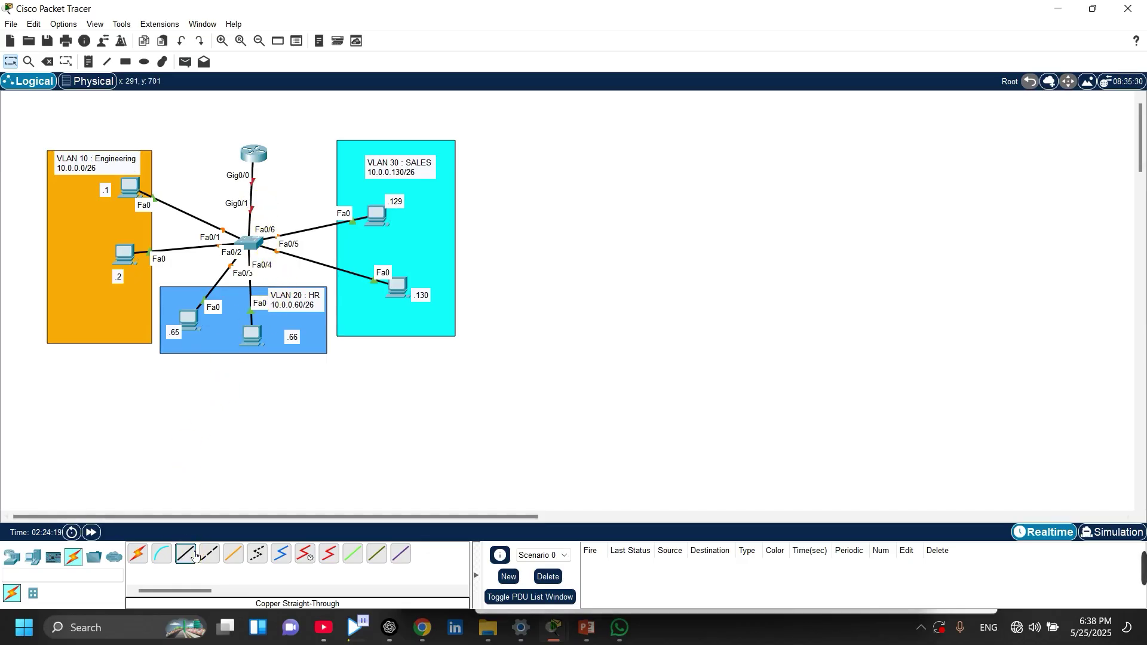
{"action": "left_click", "coordinate": [257, 249]}
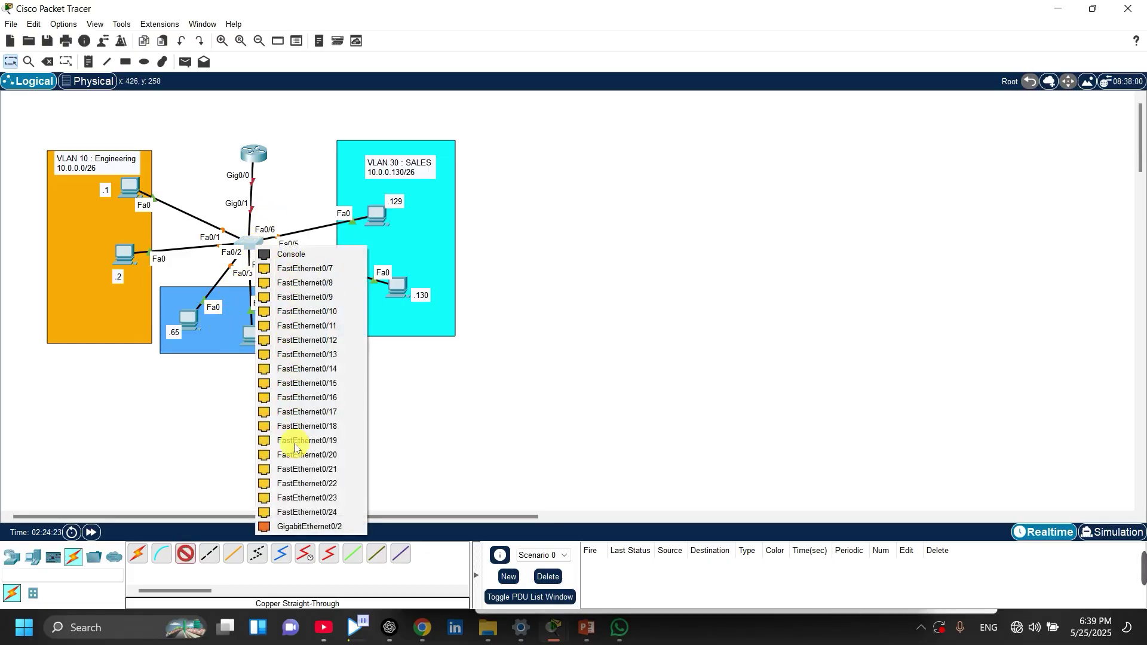
{"action": "left_click", "coordinate": [300, 528]}
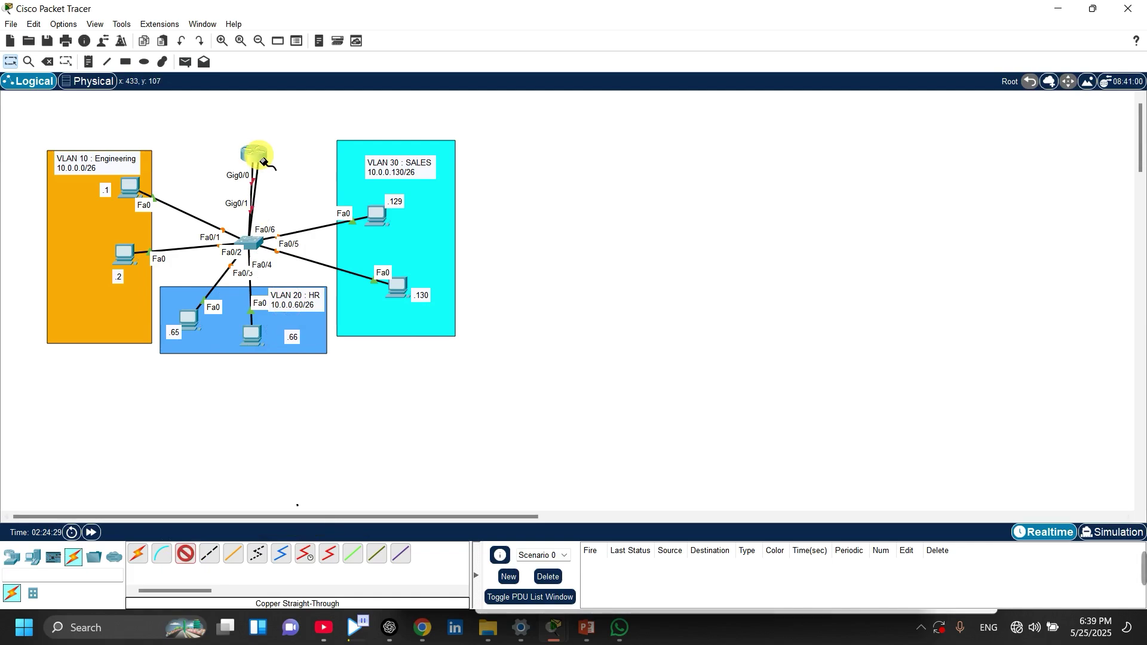
{"action": "mouse_move", "coordinate": [262, 162]}
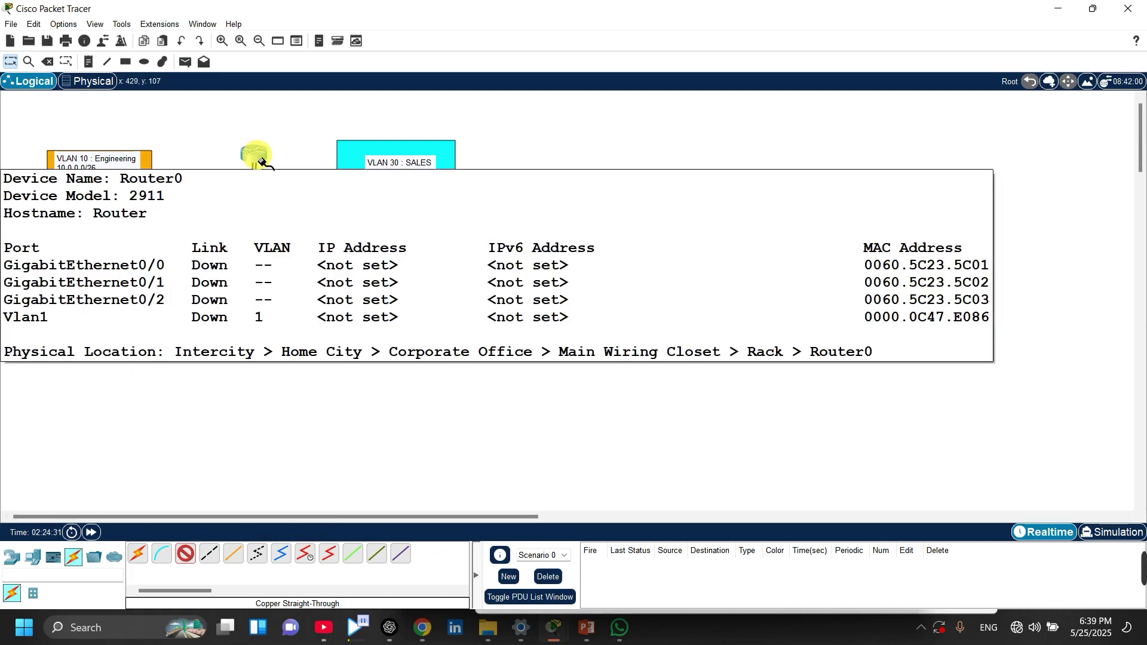
{"action": "left_click", "coordinate": [257, 156]}
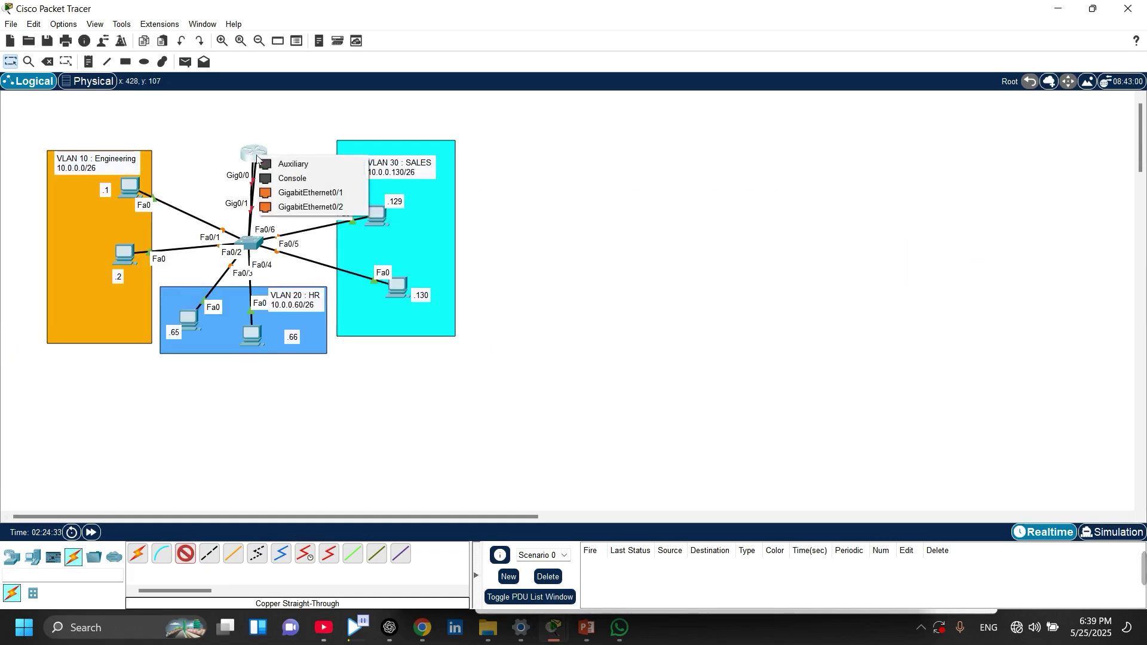
{"action": "left_click", "coordinate": [290, 191]}
{"action": "left_click", "coordinate": [292, 193]}
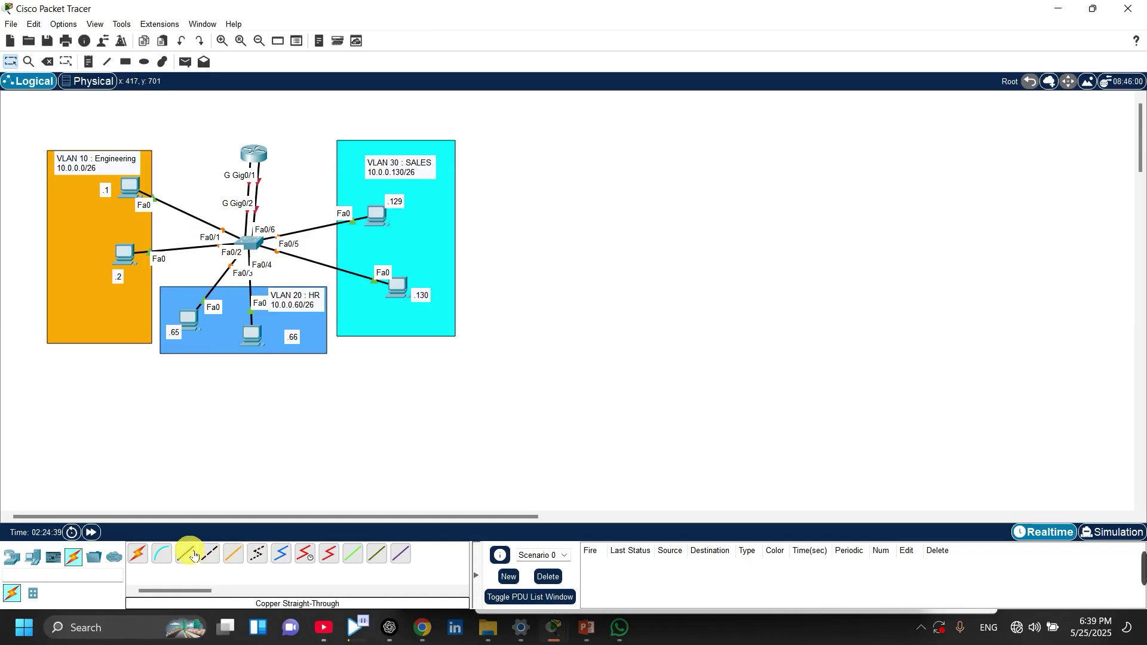
- Connect switch FastEthernet0/7 to router GigabitEthernet0/2 with a copper straight-through cable and move the router slightly higher above the switch
{"action": "left_click", "coordinate": [185, 554]}
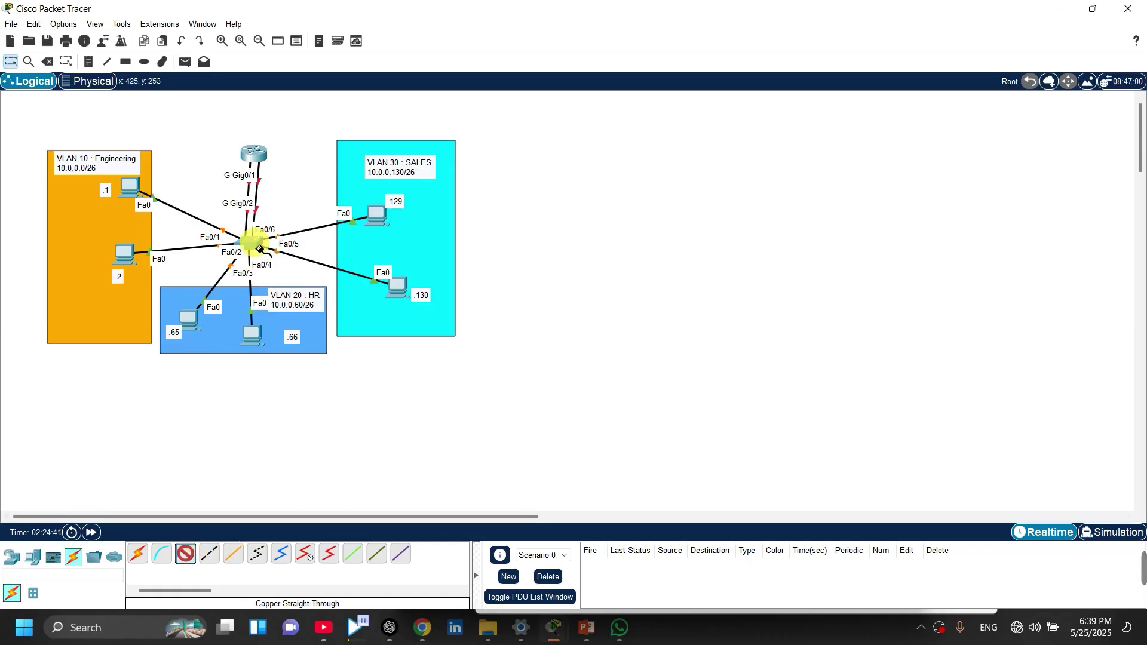
{"action": "left_click", "coordinate": [259, 245]}
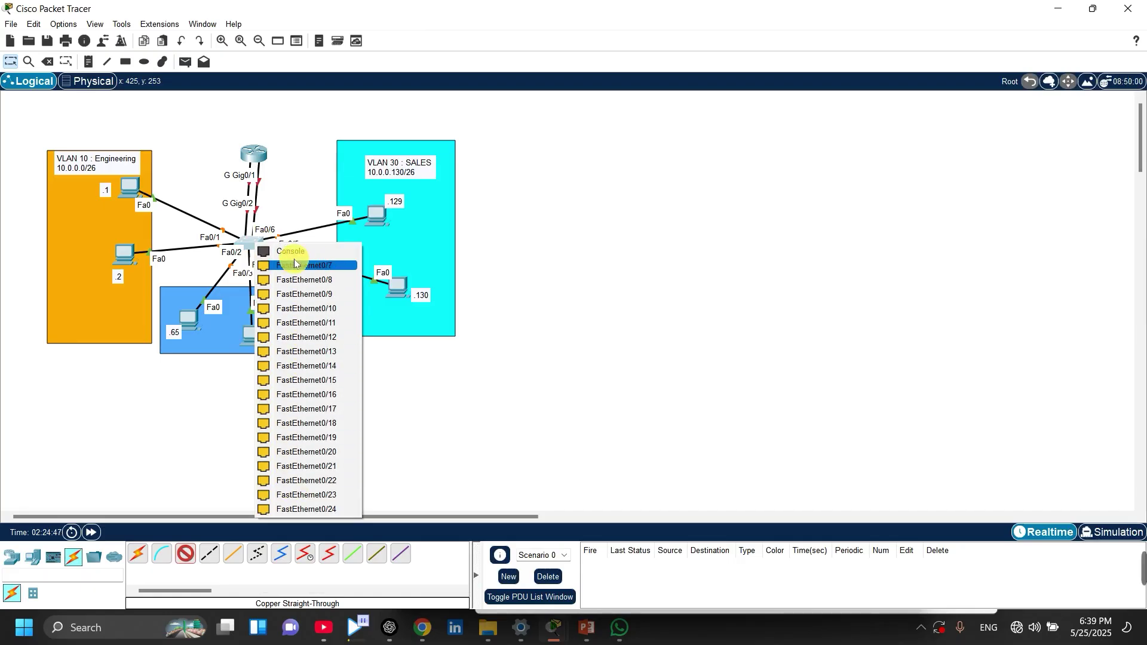
{"action": "left_click", "coordinate": [256, 166]}
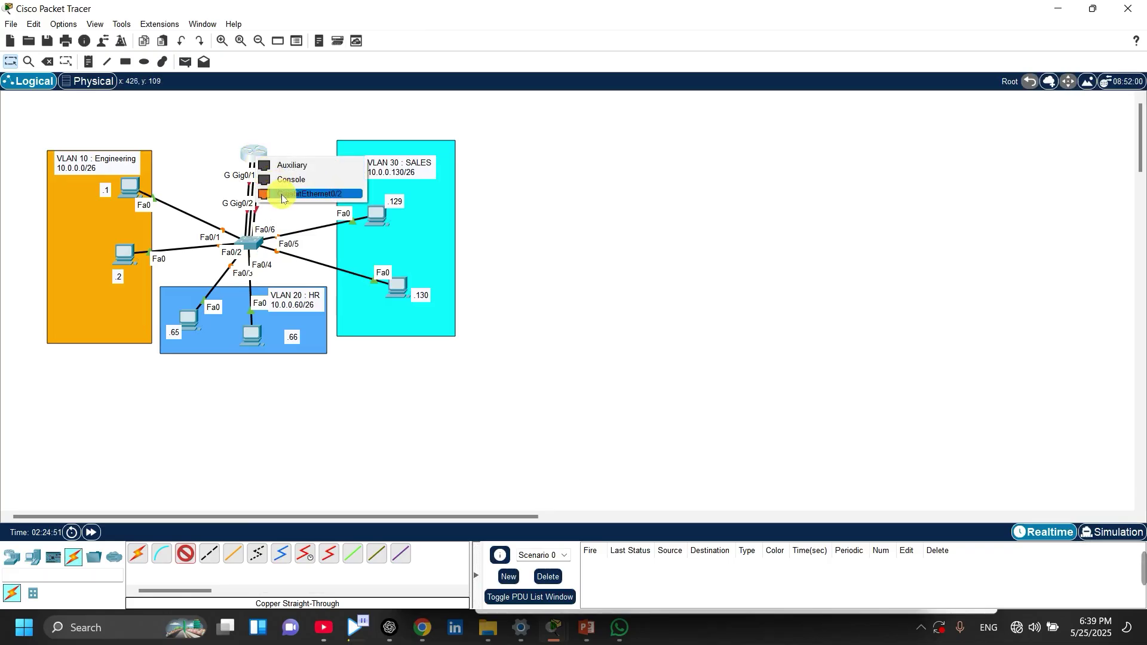
{"action": "left_click", "coordinate": [283, 195]}
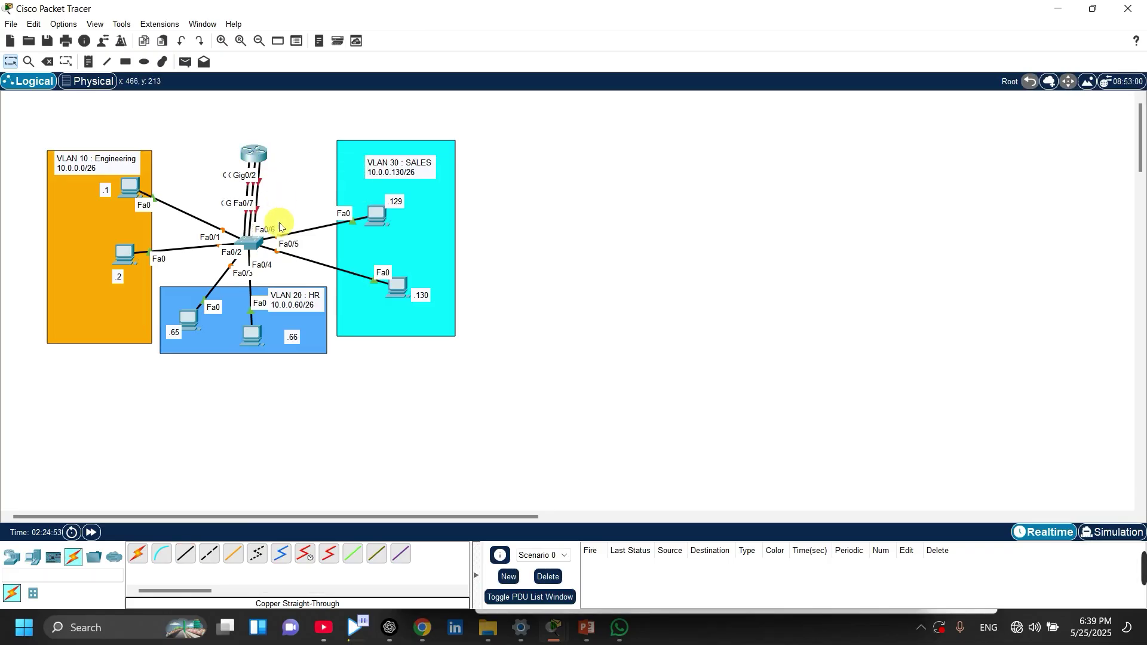
{"action": "left_click_drag", "start_coordinate": [247, 157], "coordinate": [236, 150]}
{"action": "left_click", "coordinate": [300, 215]}
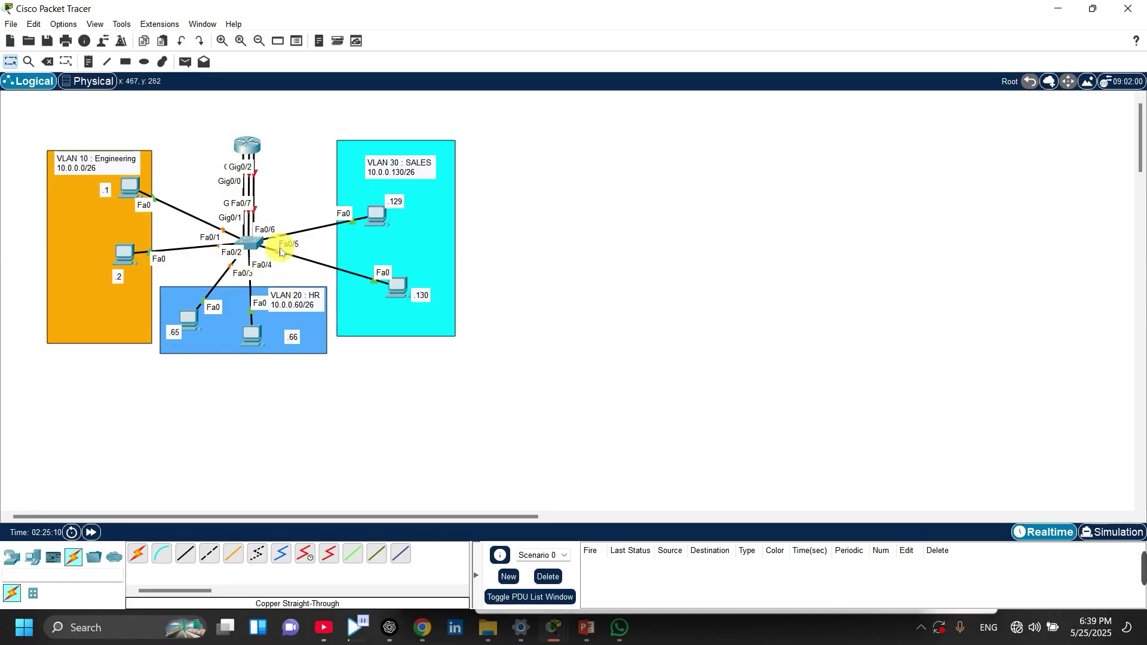
- Open Router0's command line and enter privileged mode with enable, followed by global configuration mode with conf t
{"action": "left_click", "coordinate": [249, 156]}
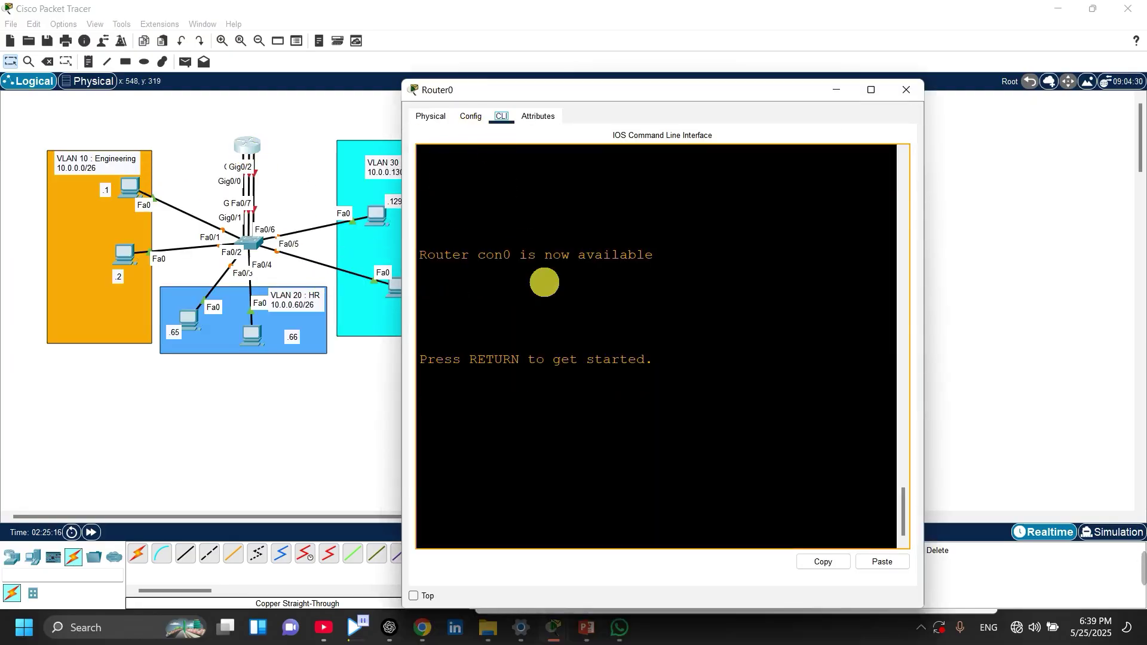
{"action": "left_click", "coordinate": [476, 452]}
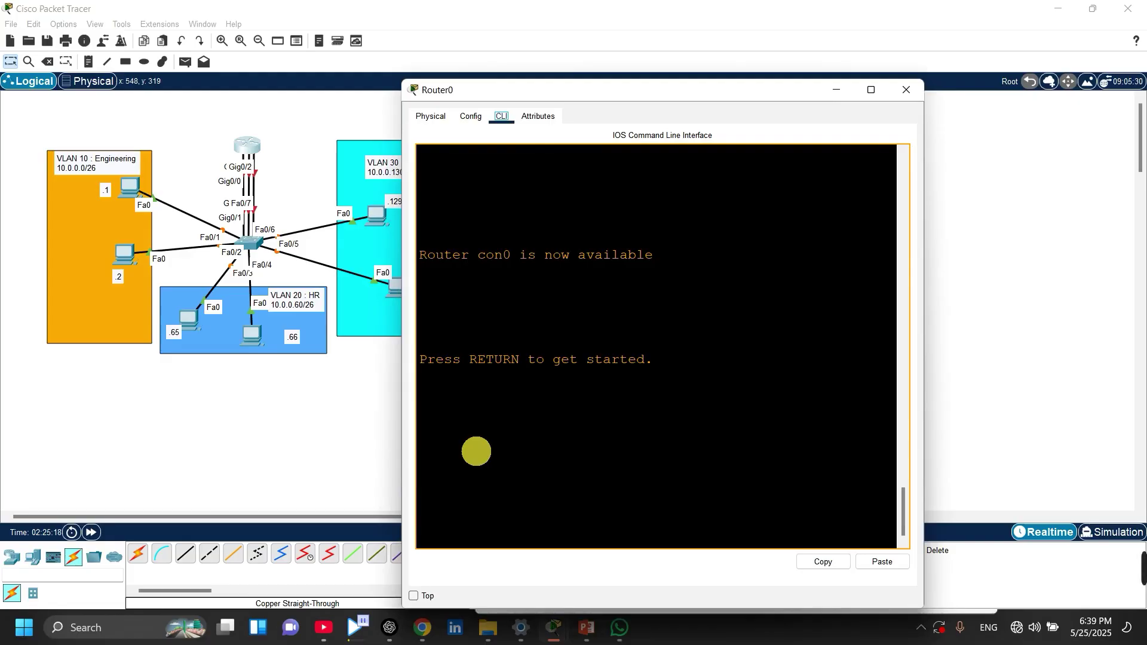
{"action": "key", "text": "Return"}
{"action": "key", "text": "Return"}
{"action": "key", "text": "Return"}
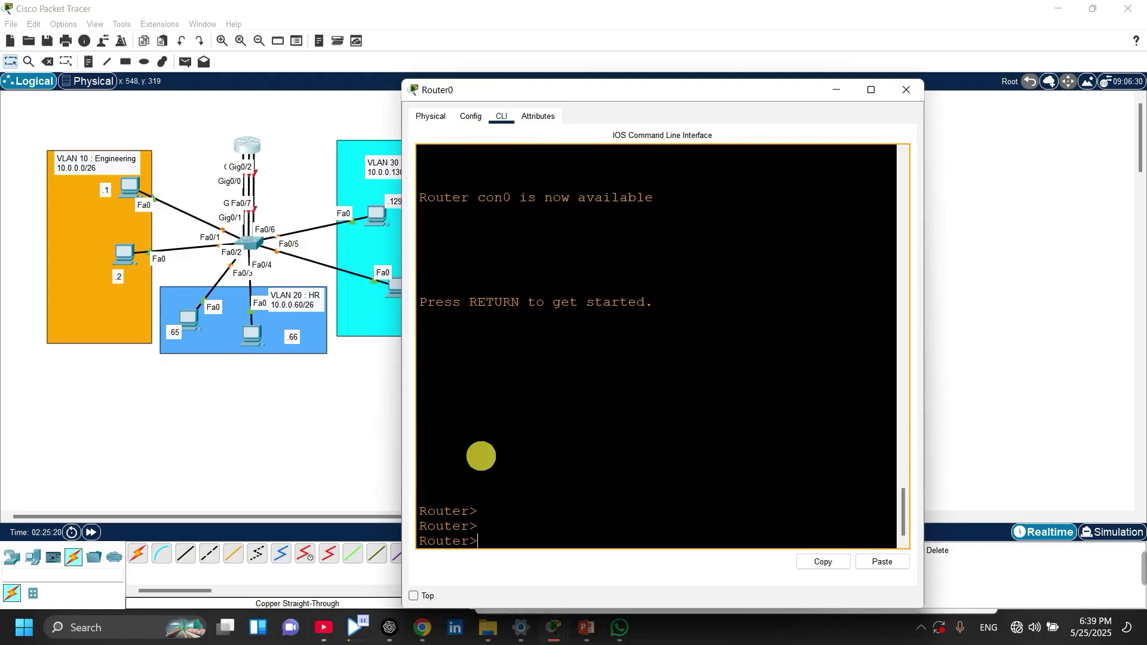
{"action": "type", "text": "en"}
{"action": "key", "text": "Tab"}
{"action": "key", "text": "Return"}
{"action": "type", "text": "conf t"}
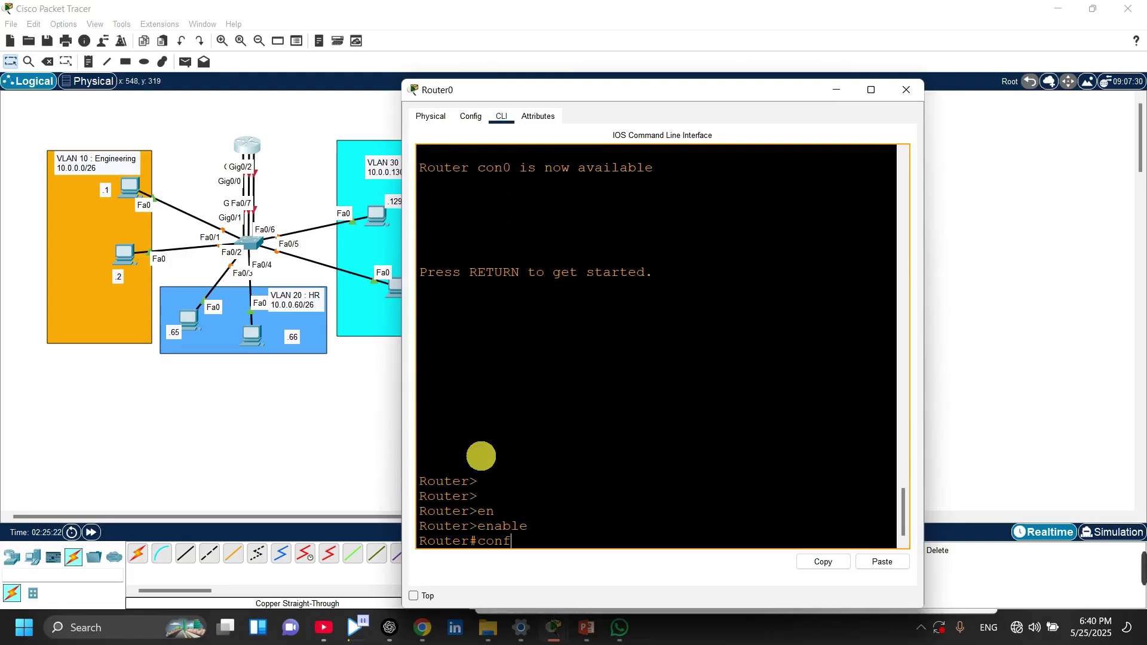
{"action": "key", "text": "Return"}
{"action": "key", "text": "Return"}
{"action": "key", "text": "Return"}
{"action": "key", "text": "Return"}
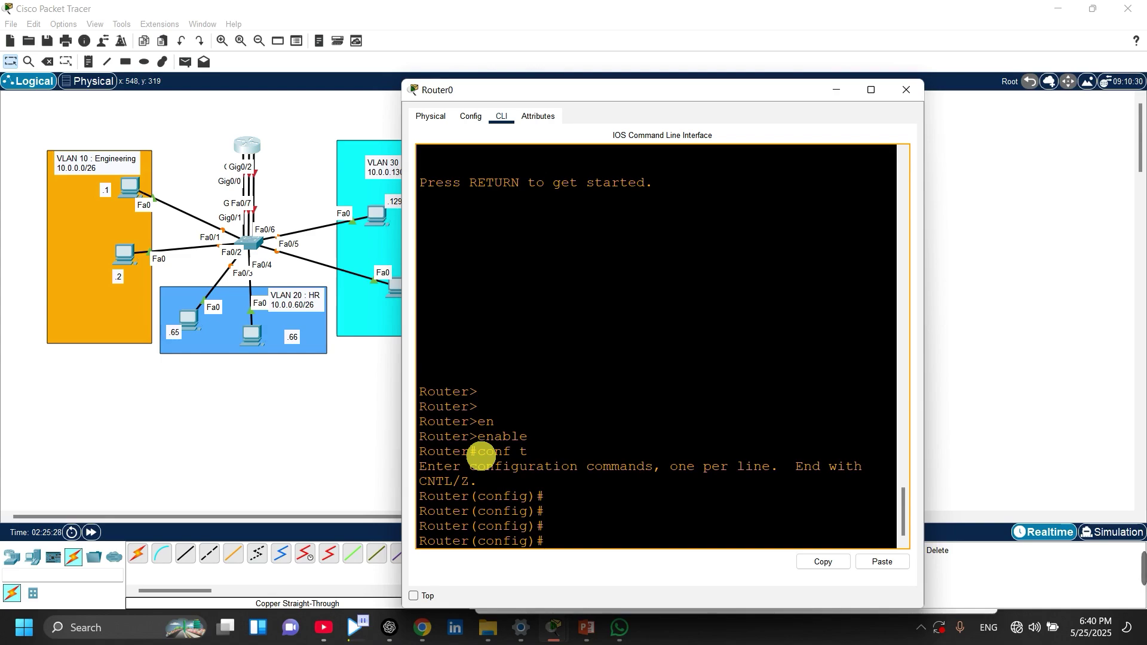
- Enter interface configuration mode for gigabitEthernet 0/0 on Router0
{"action": "type", "text": "inter"}
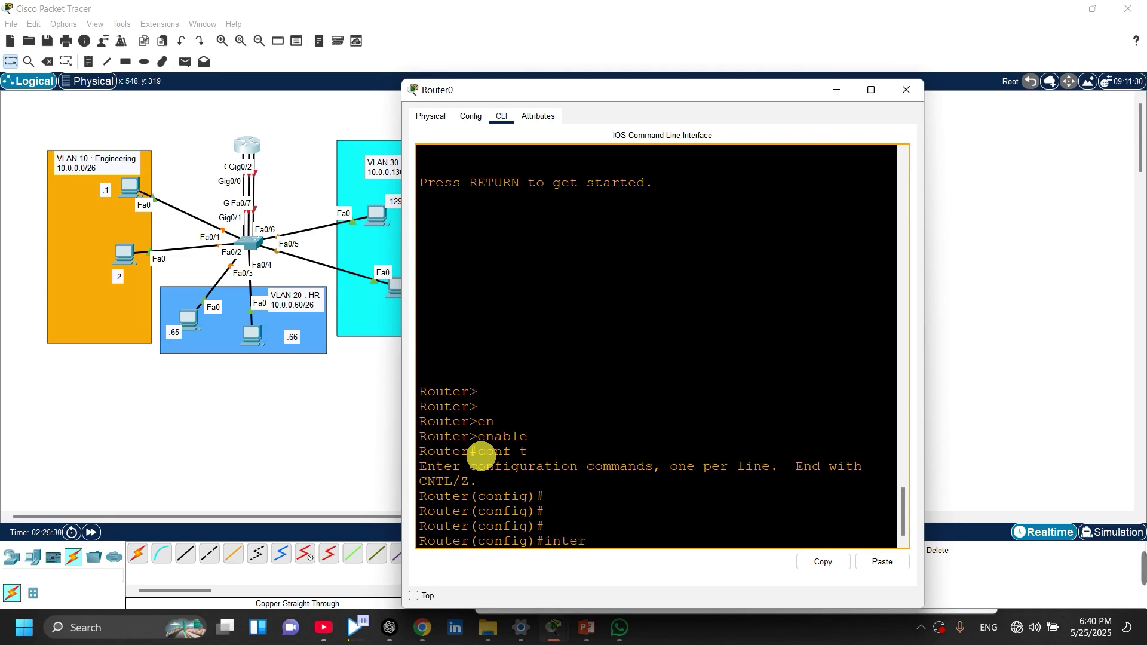
{"action": "key", "text": "Tab"}
{"action": "type", "text": "g"}
{"action": "key", "text": "Tab"}
{"action": "type", "text": "0"}
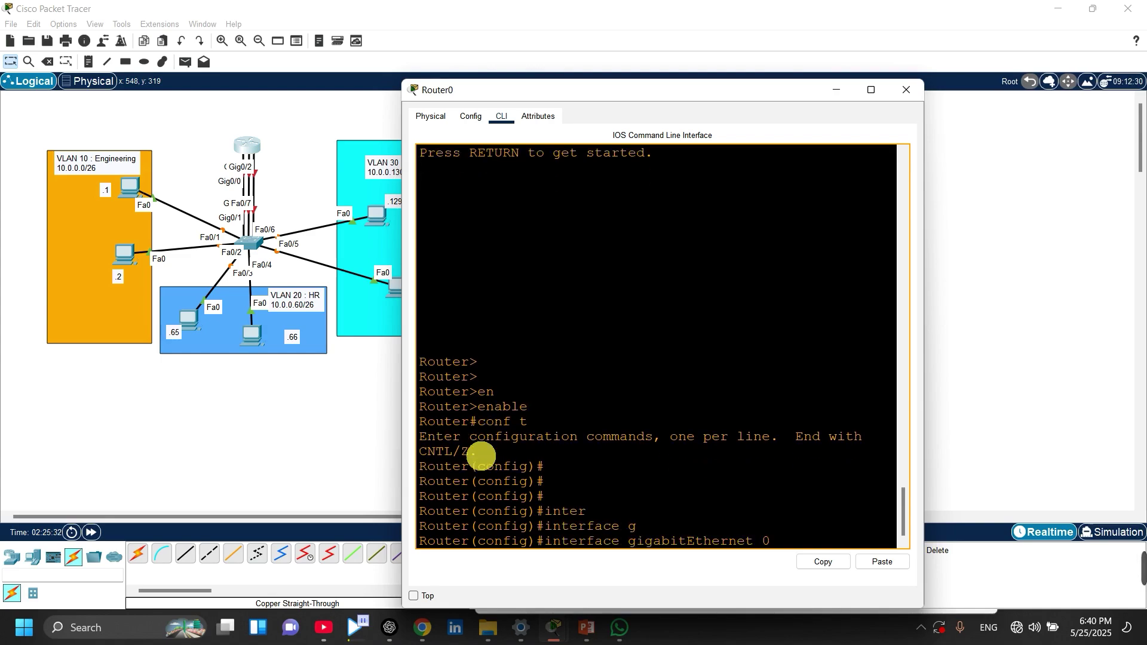
{"action": "type", "text": "/0"}
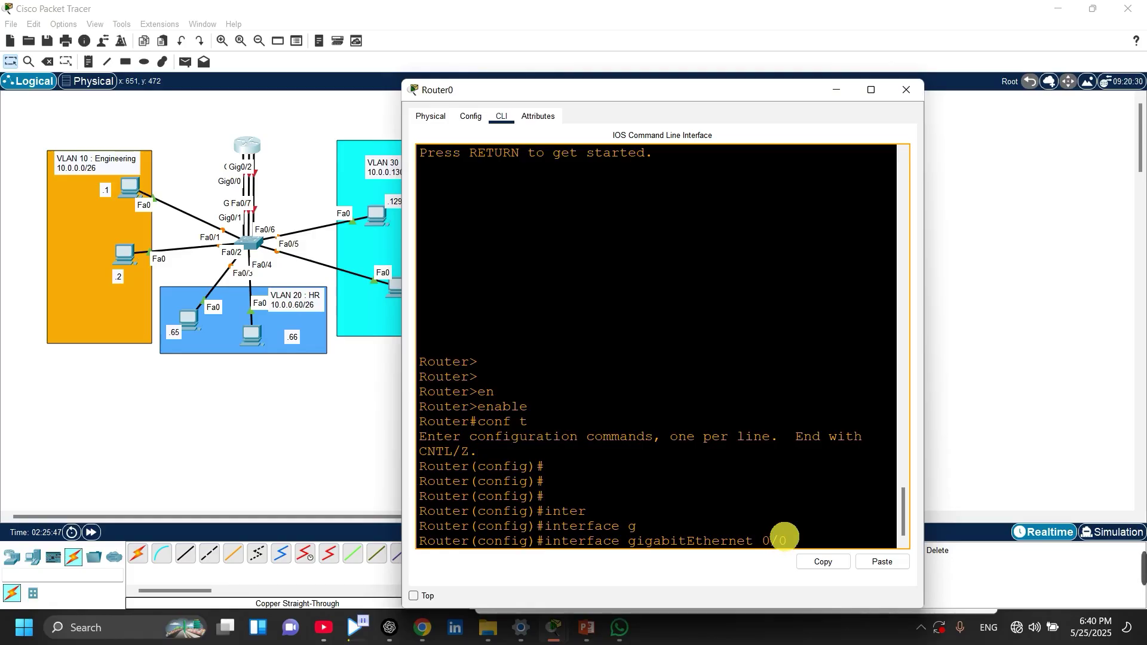
{"action": "key", "text": "Return"}
- Assign IP address 10.0.0.62 with mask 255.255.255.192 to the router's GigabitEthernet0/0, checking PC1's default gateway for the address
{"action": "type", "text": "ip "}
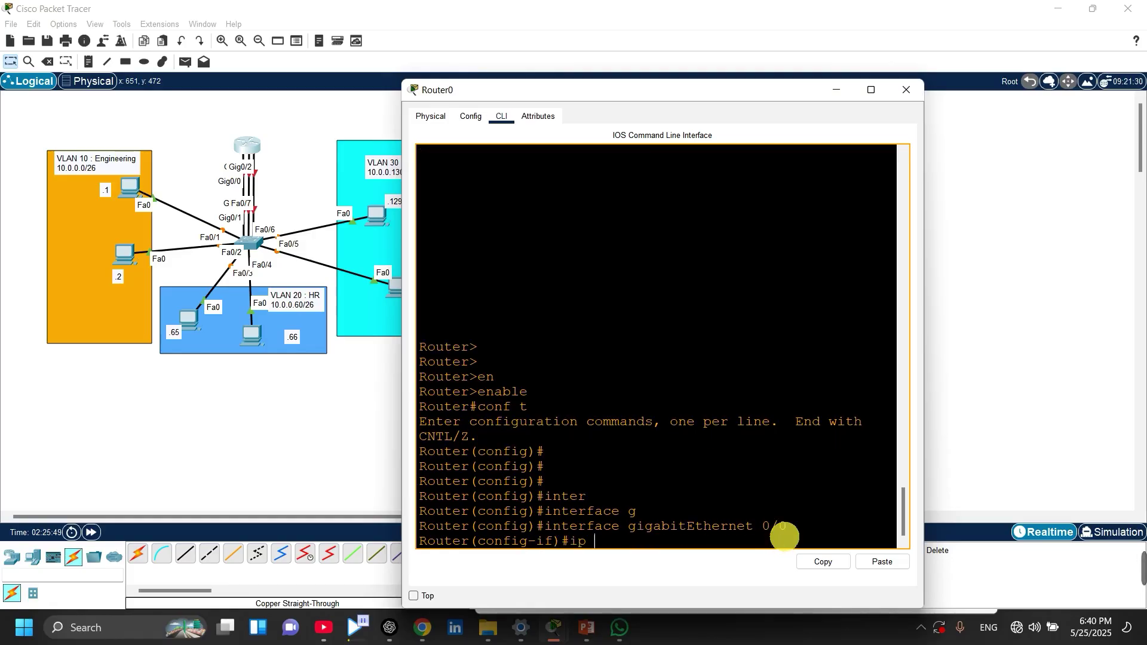
{"action": "type", "text": "ad"}
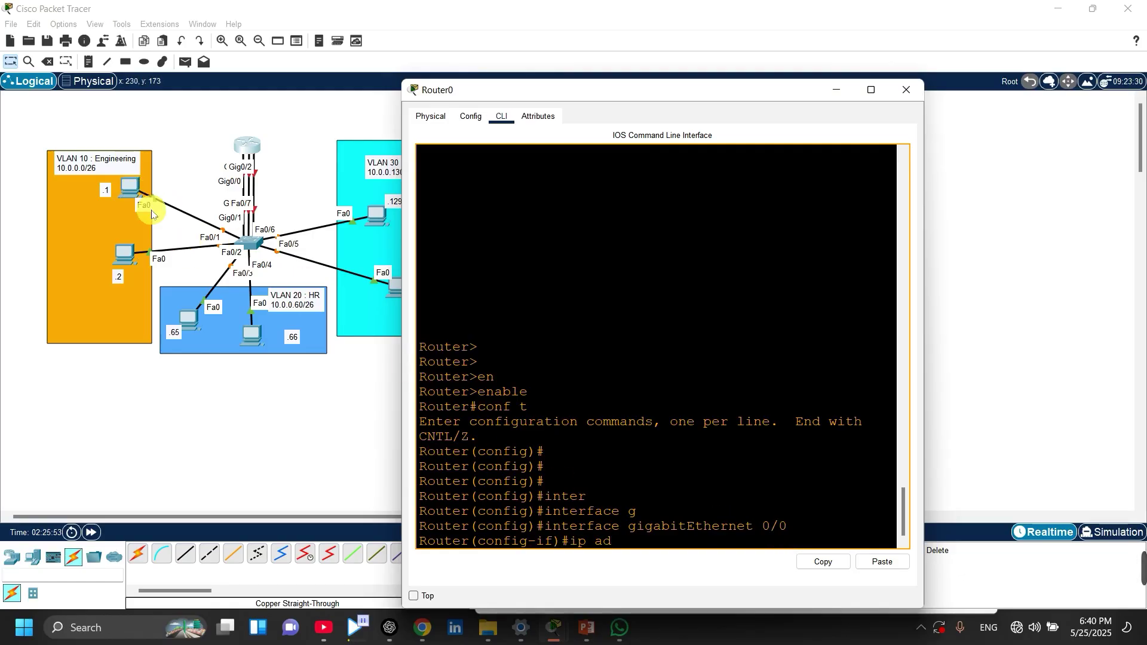
{"action": "type", "text": "d"}
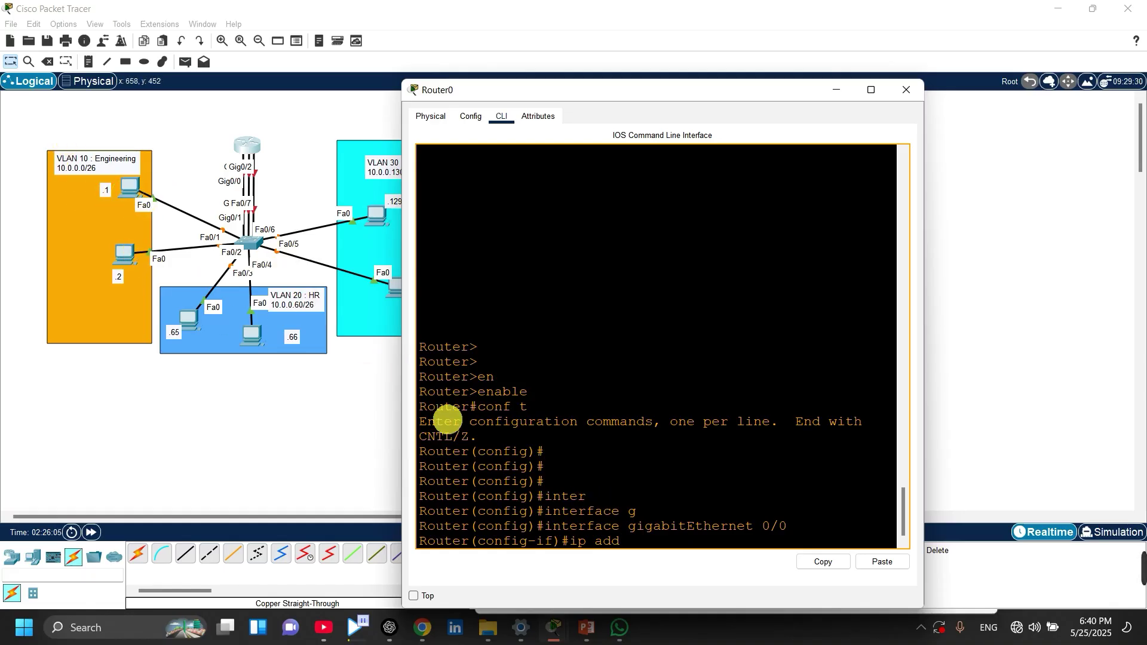
{"action": "left_click", "coordinate": [129, 257]}
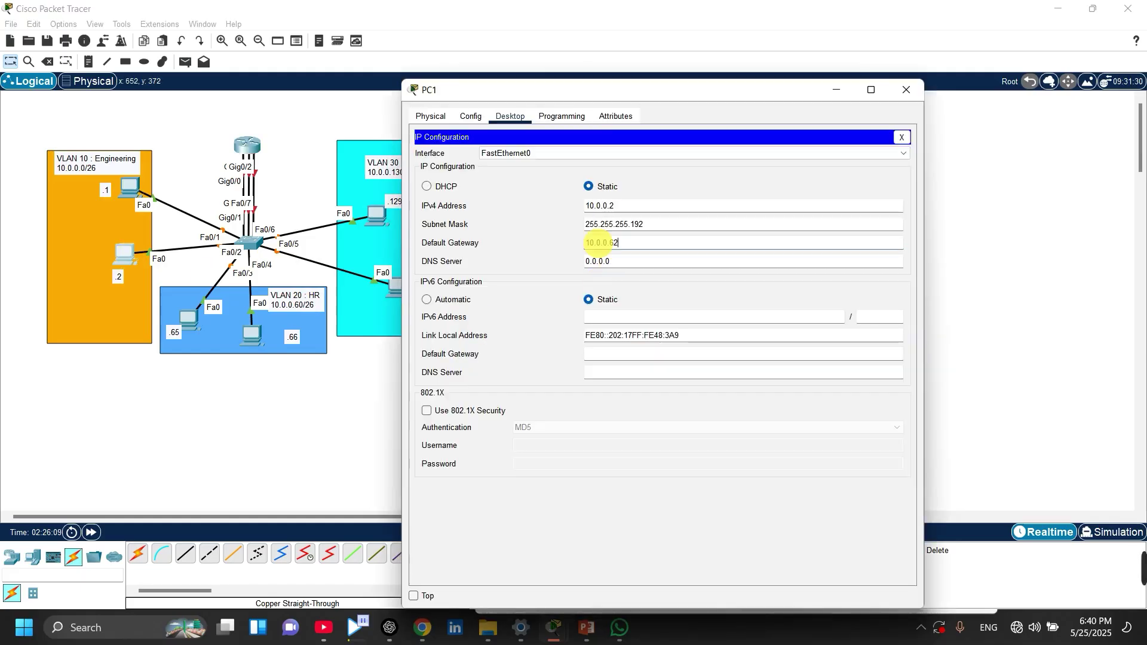
{"action": "left_click", "coordinate": [249, 147]}
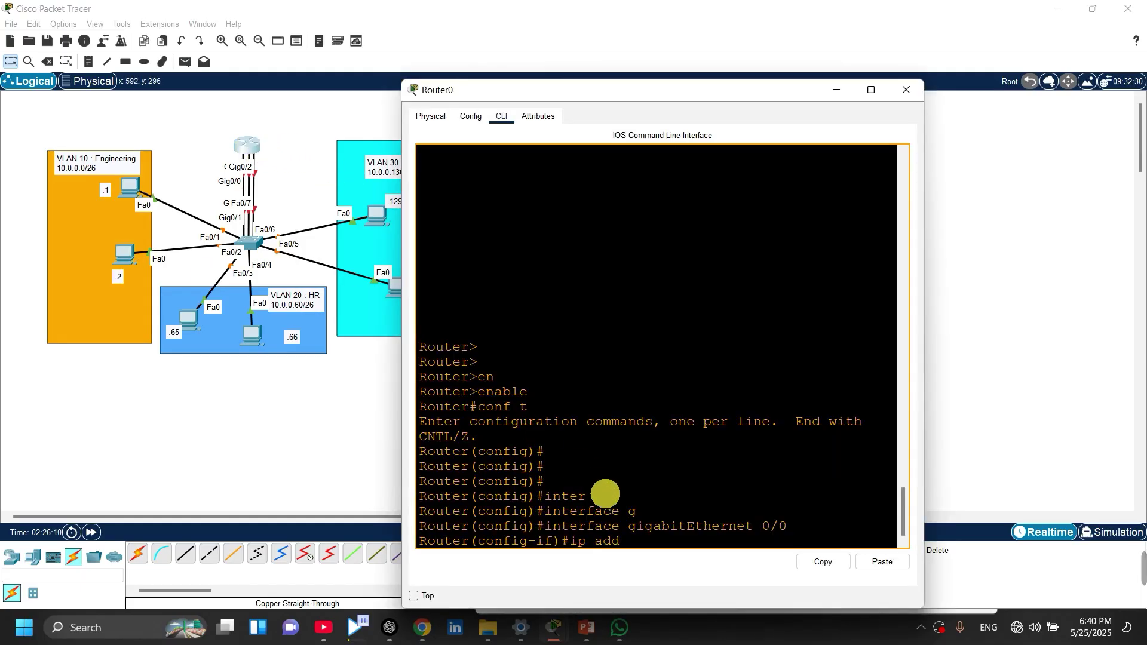
{"action": "key", "text": "Tab"}
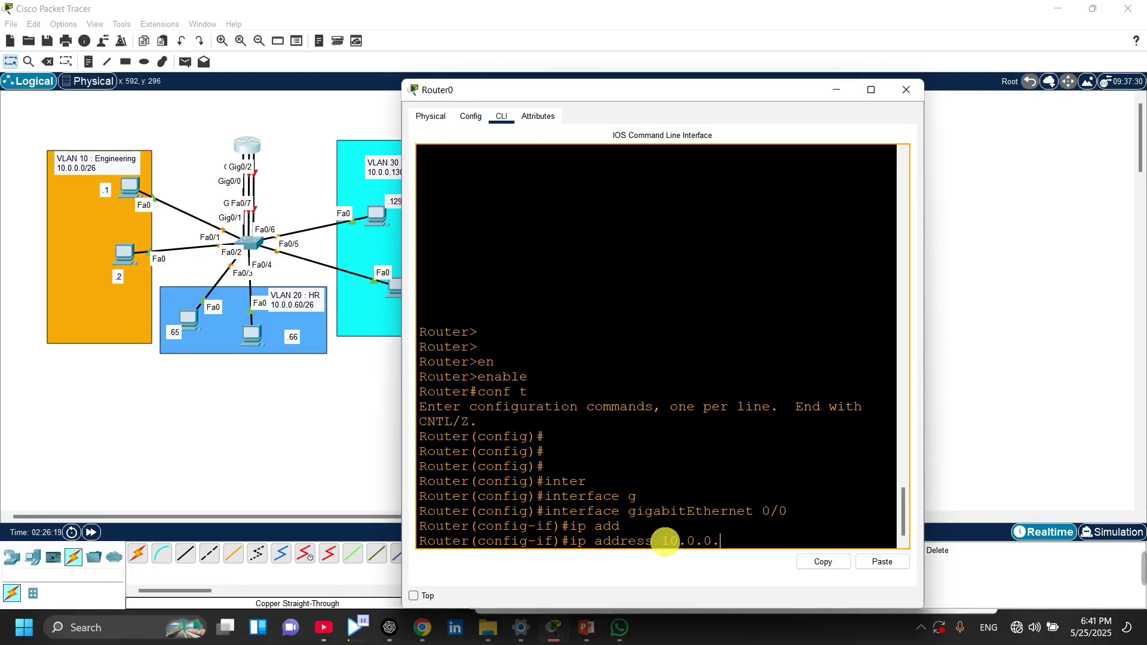
{"action": "type", "text": "10.0.0.62 255"}
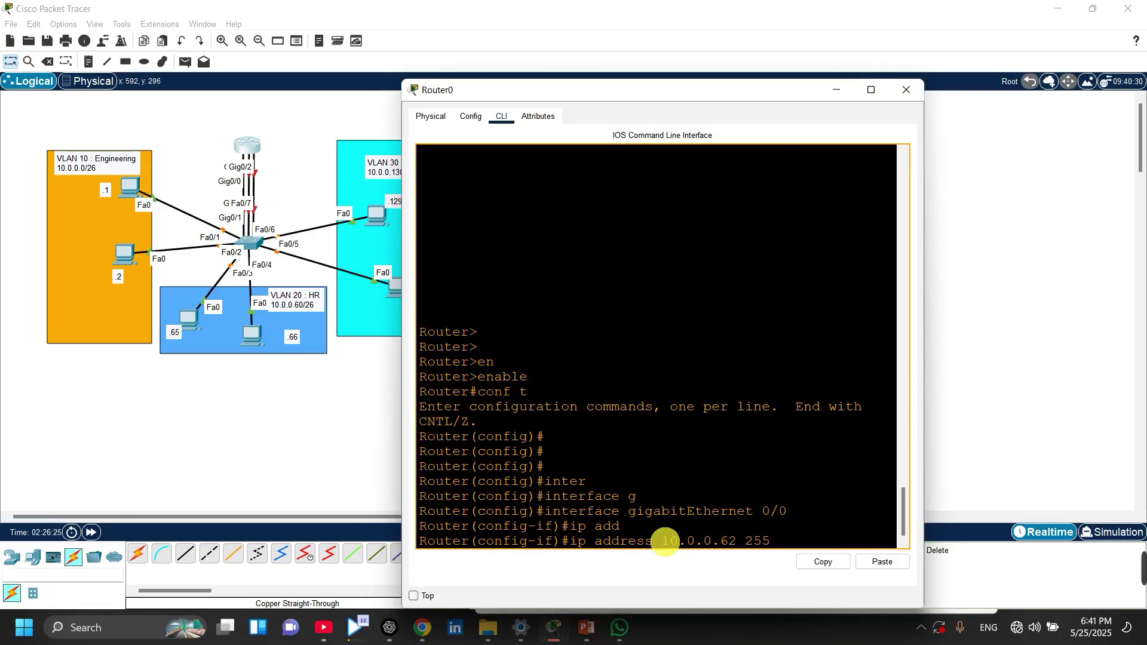
{"action": "type", "text": "255.255.255.192"}
{"action": "key", "text": "Return"}
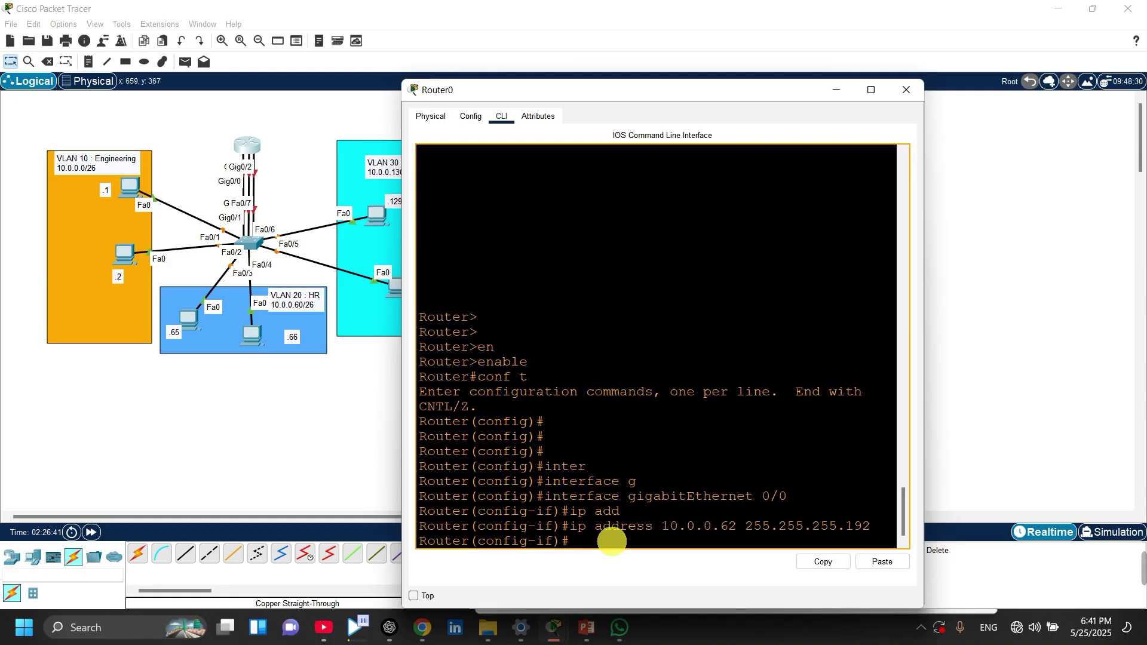
- Enable the router's GigabitEthernet0/0 with no shutdown and exit to global configuration mode
{"action": "type", "text": "no sh"}
{"action": "key", "text": "Tab"}
{"action": "key", "text": "Return"}
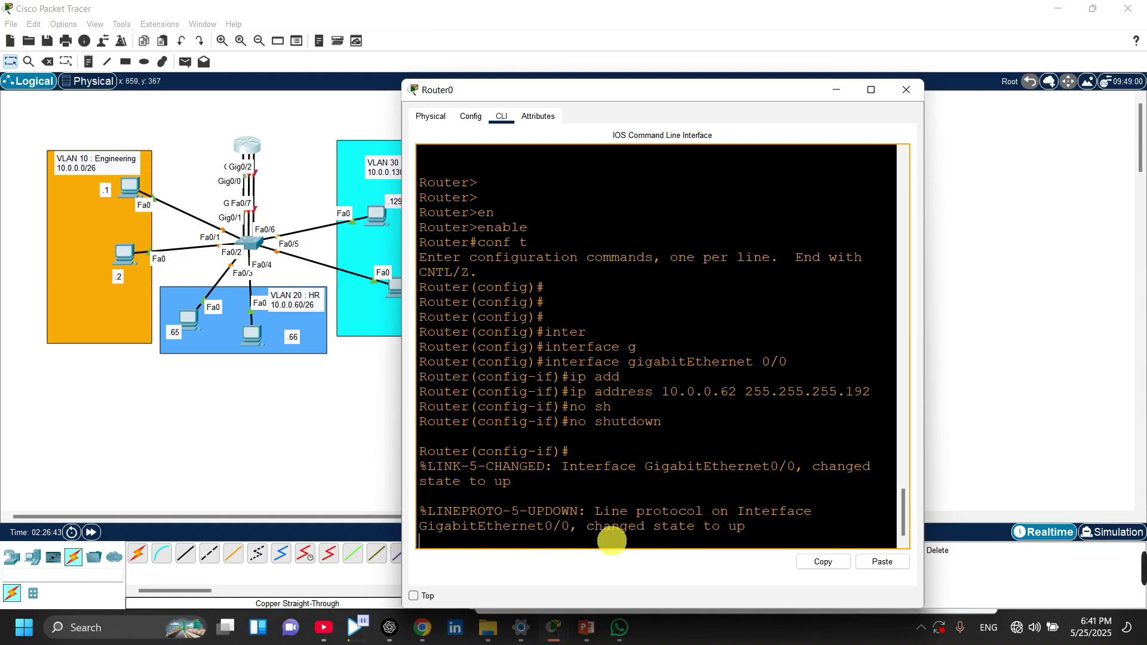
{"action": "key", "text": "Return"}
{"action": "key", "text": "Return"}
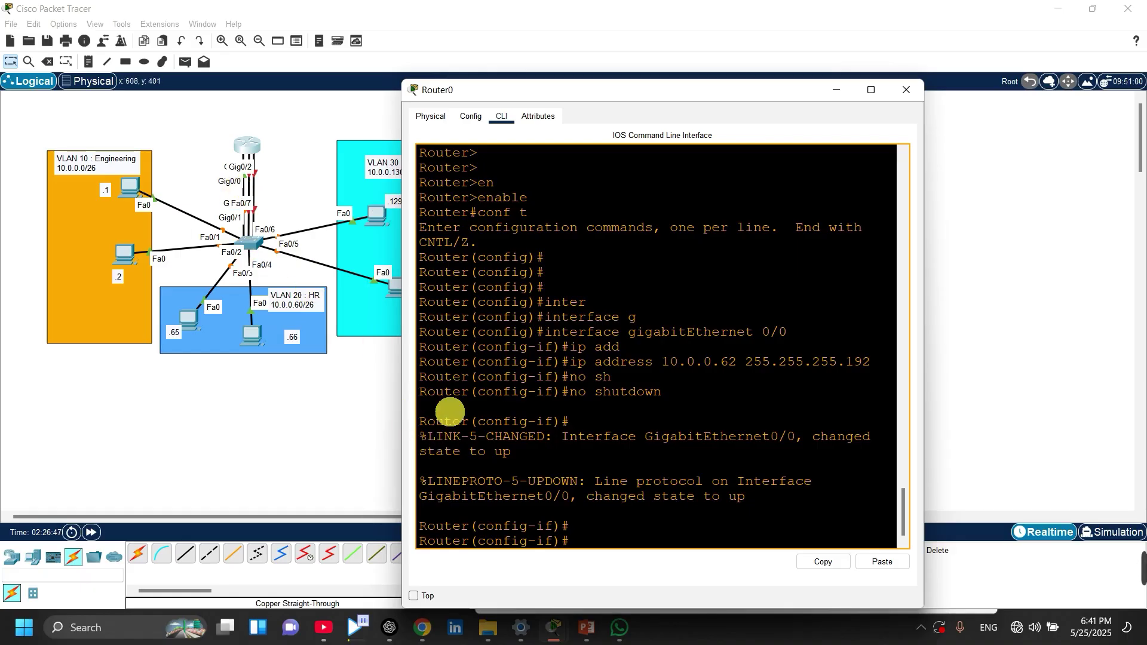
{"action": "type", "text": "ex"}
{"action": "key", "text": "Return"}
{"action": "key", "text": "Return"}
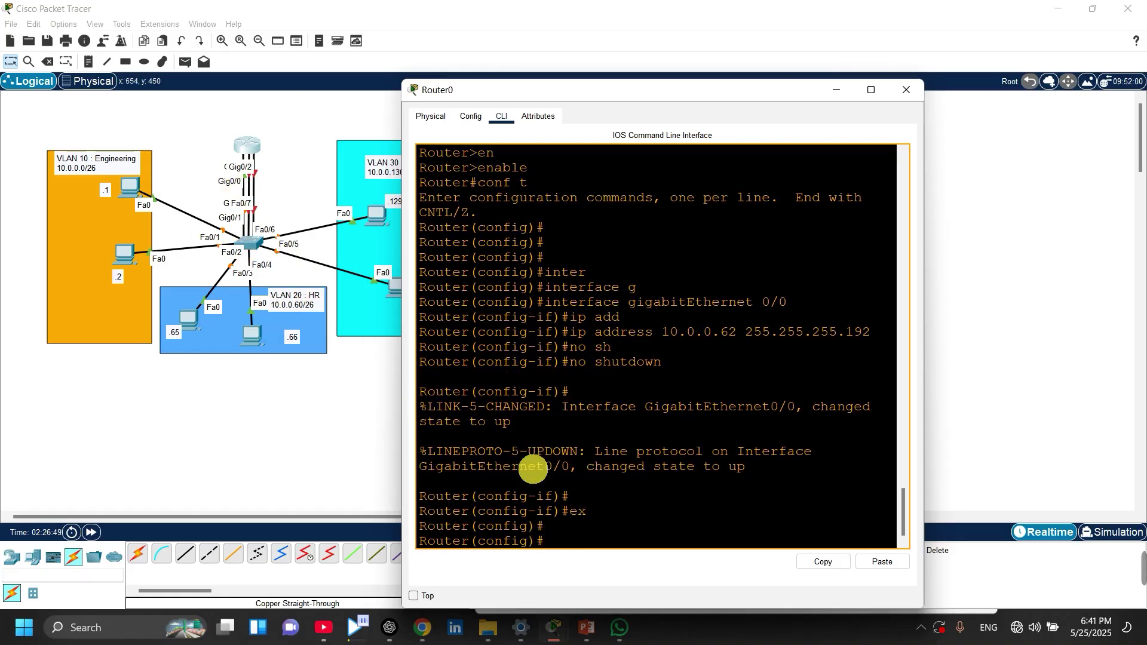
- Enter interface configuration mode for gigabitEthernet 0/1 on the router
{"action": "type", "text": "inter"}
{"action": "key", "text": "Tab"}
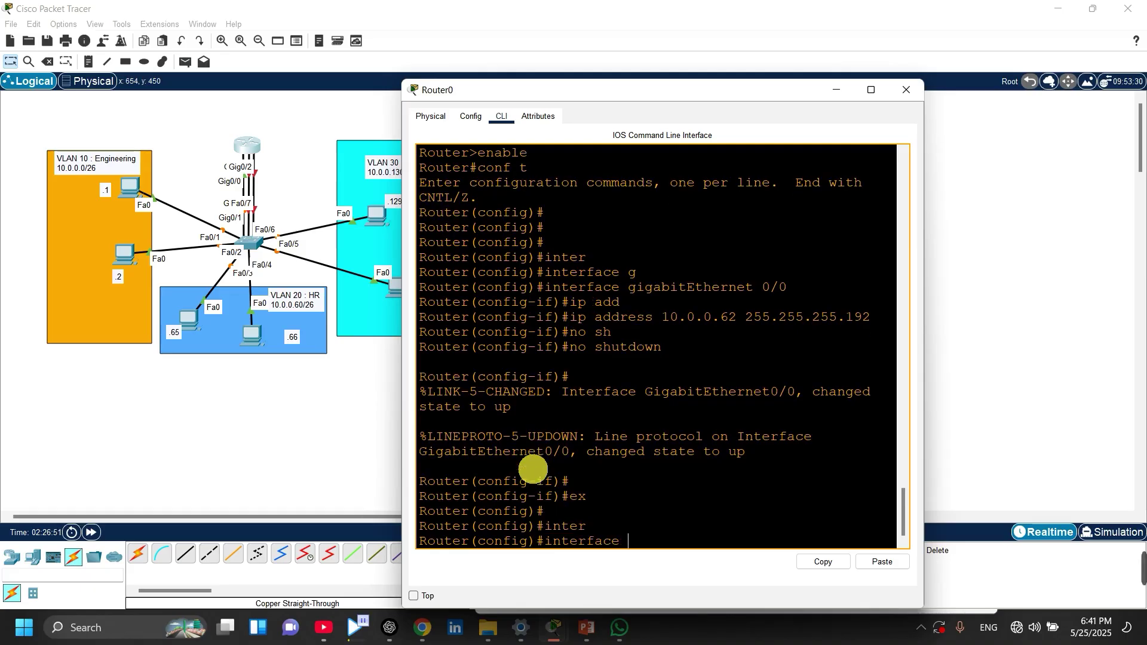
{"action": "type", "text": "g"}
{"action": "key", "text": "Tab"}
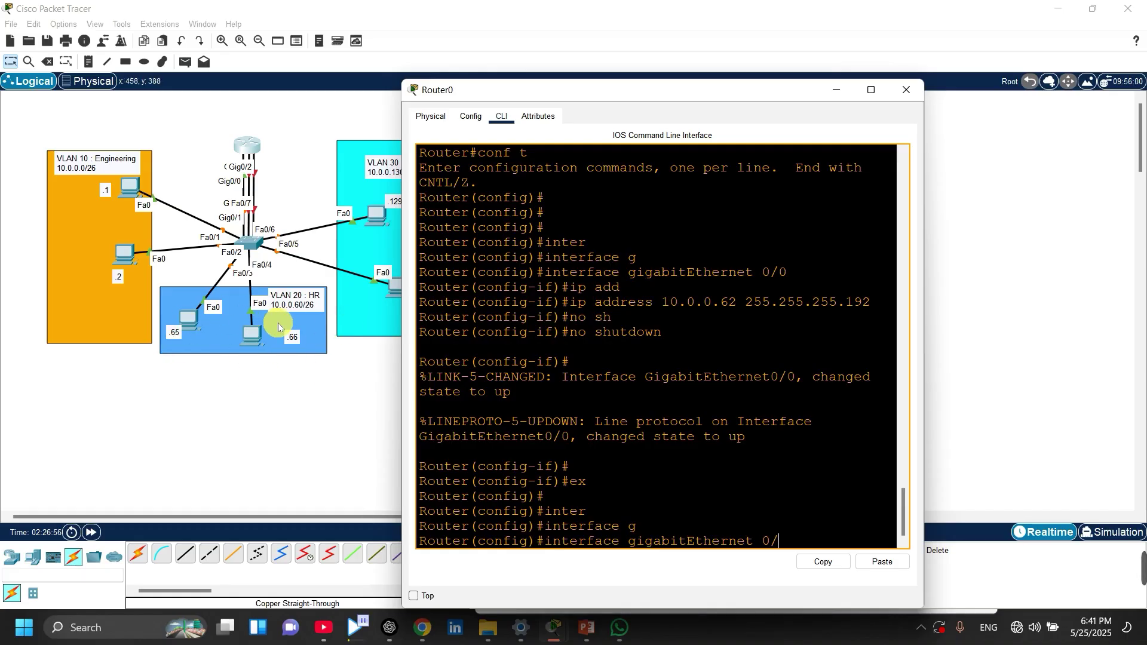
{"action": "key", "text": "Return"}
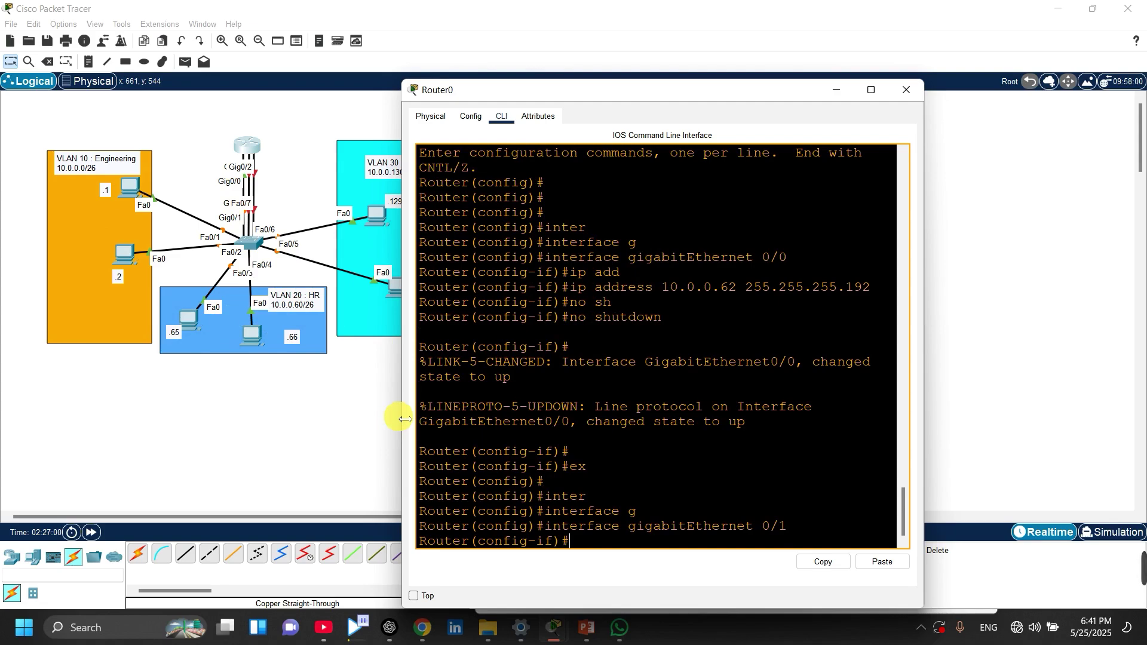
- Assign IP address 10.0.0.126 with mask 255.255.255.192 to the router's GigabitEthernet0/1, checking PC2's default gateway for the address
{"action": "type", "text": "ip ad"}
{"action": "key", "text": "Tab"}
{"action": "type", "text": "10.0.0."}
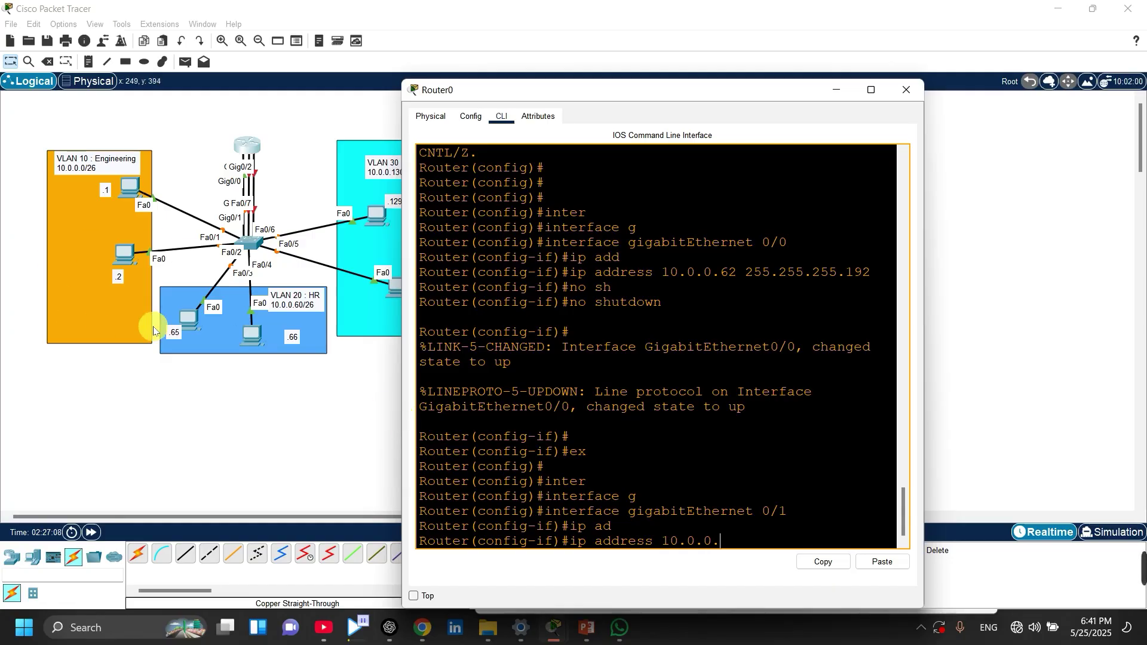
{"action": "left_click", "coordinate": [194, 319]}
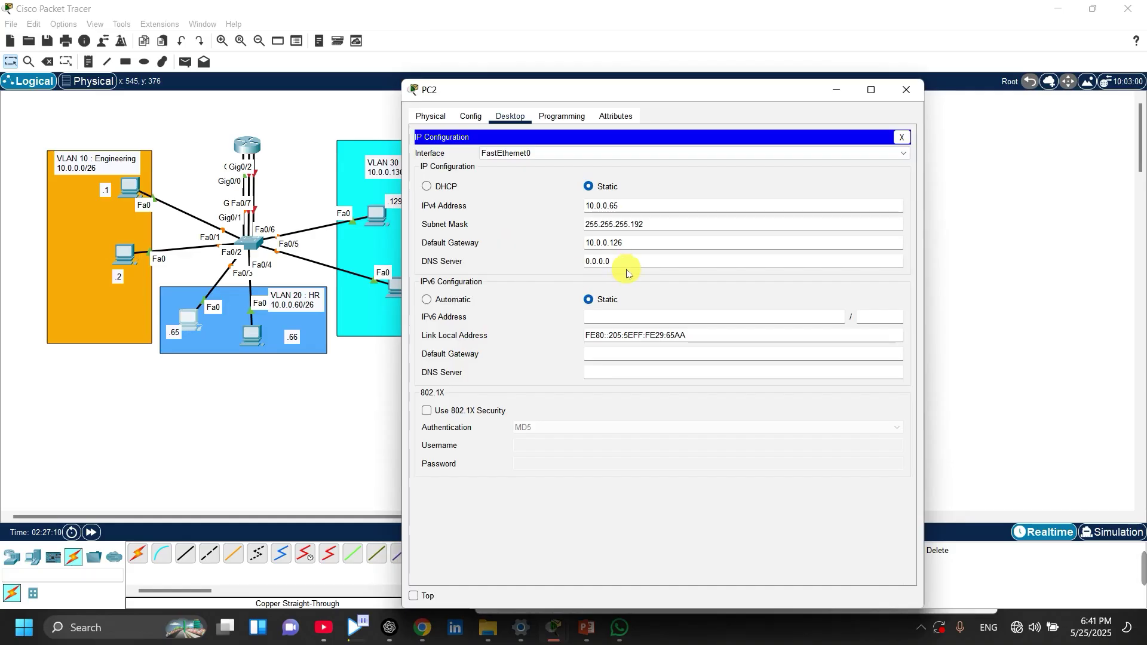
{"action": "left_click", "coordinate": [247, 147]}
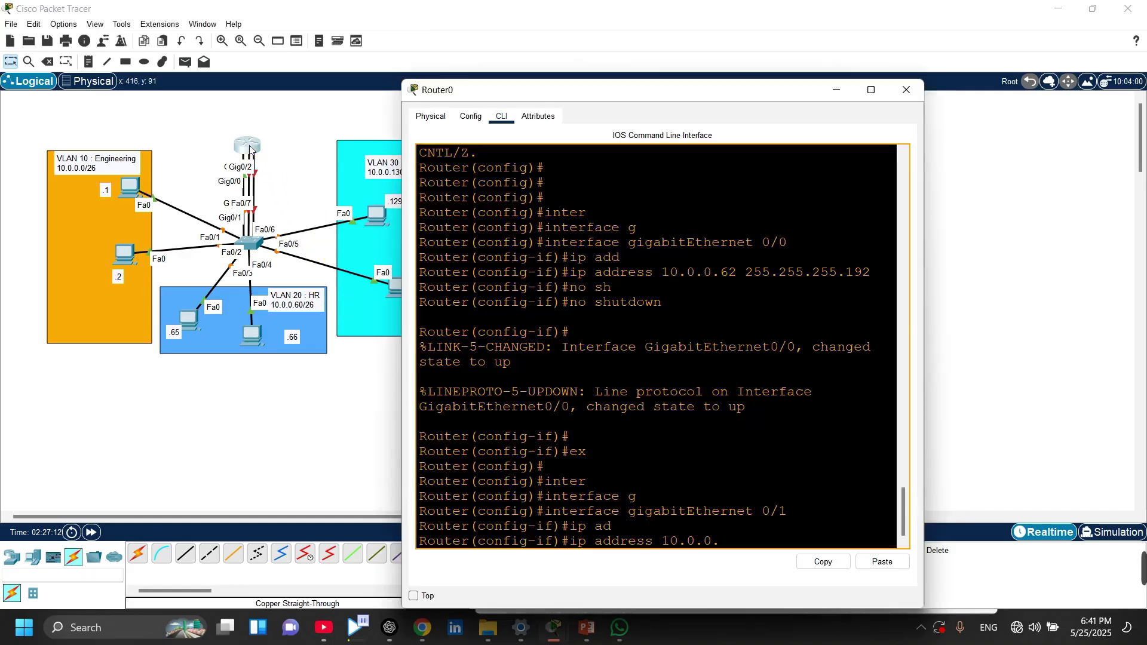
{"action": "type", "text": "126 "}
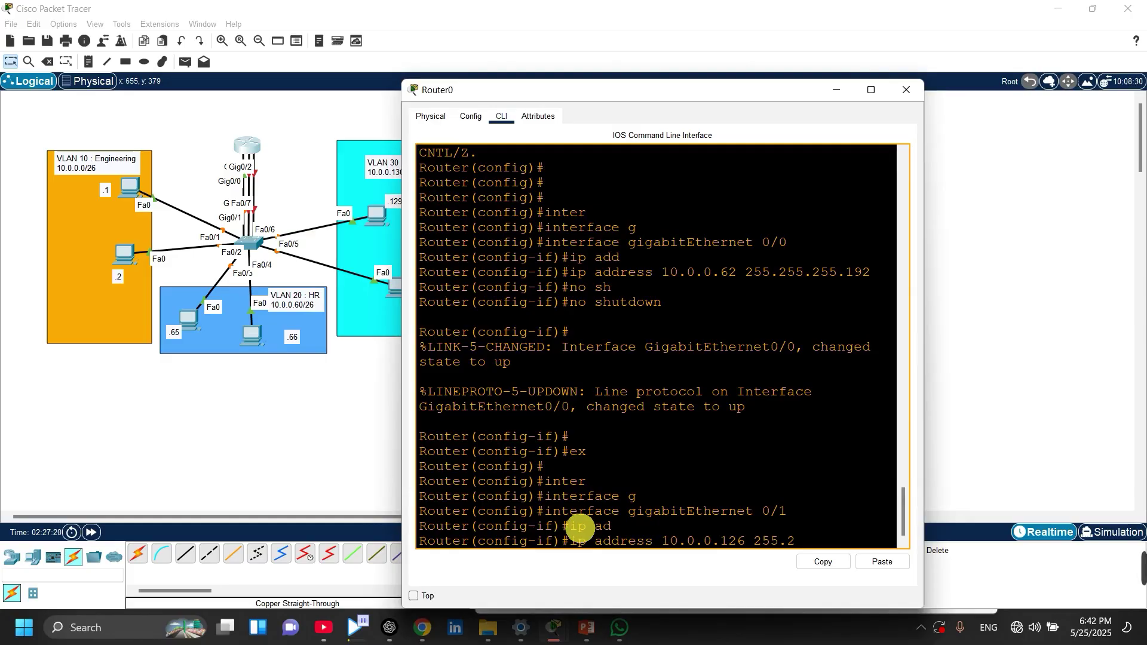
{"action": "type", "text": "255.255.255.192"}
{"action": "key", "text": "Return"}
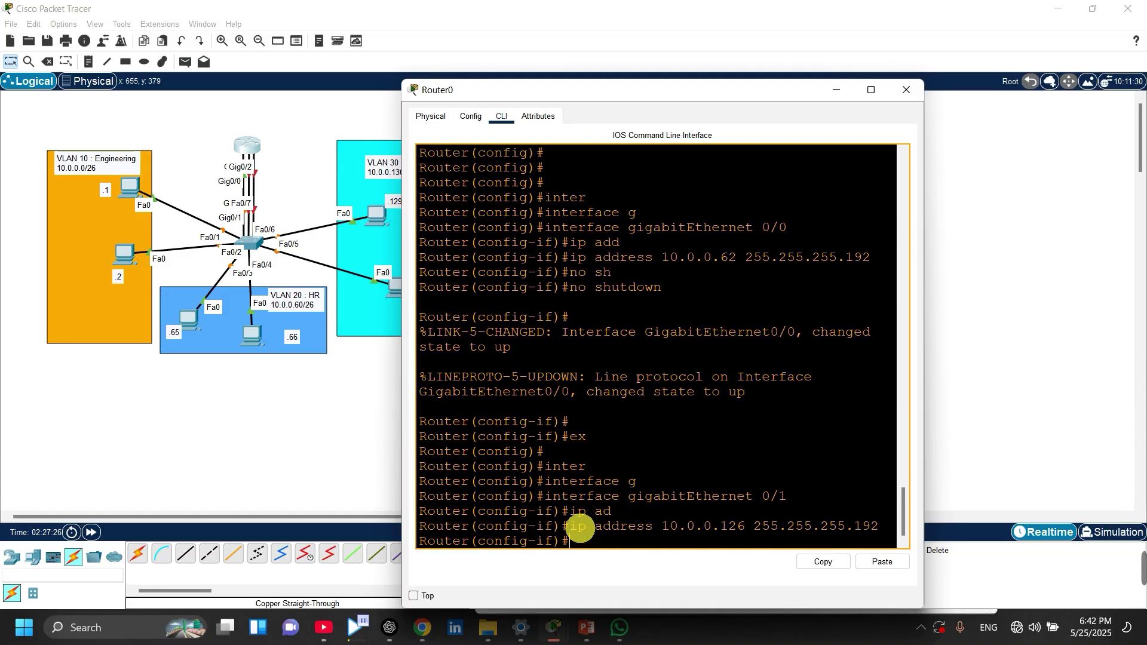
- Enable the router's GigabitEthernet0/1 with no shutdown and exit to global configuration mode
{"action": "type", "text": "no sh"}
{"action": "key", "text": "Tab"}
{"action": "key", "text": "Return"}
{"action": "key", "text": "Return"}
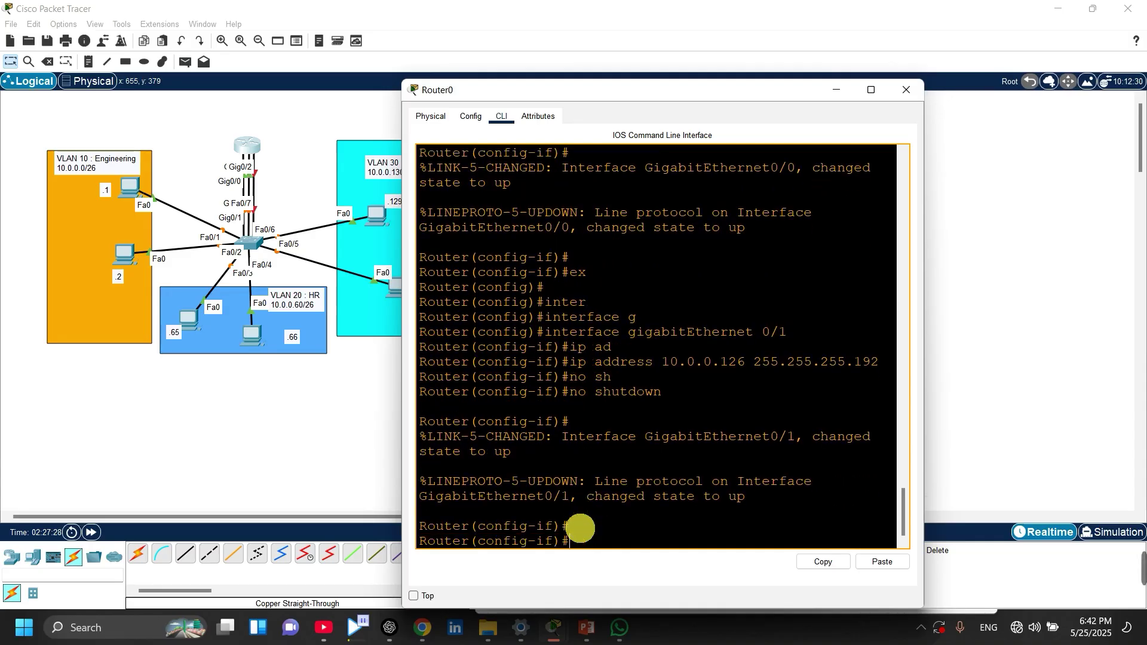
{"action": "key", "text": "Return"}
{"action": "type", "text": "ex"}
{"action": "key", "text": "Return"}
{"action": "key", "text": "Return"}
- Enter interface configuration mode for gigabitEthernet 0/2 on the router
{"action": "type", "text": "inter"}
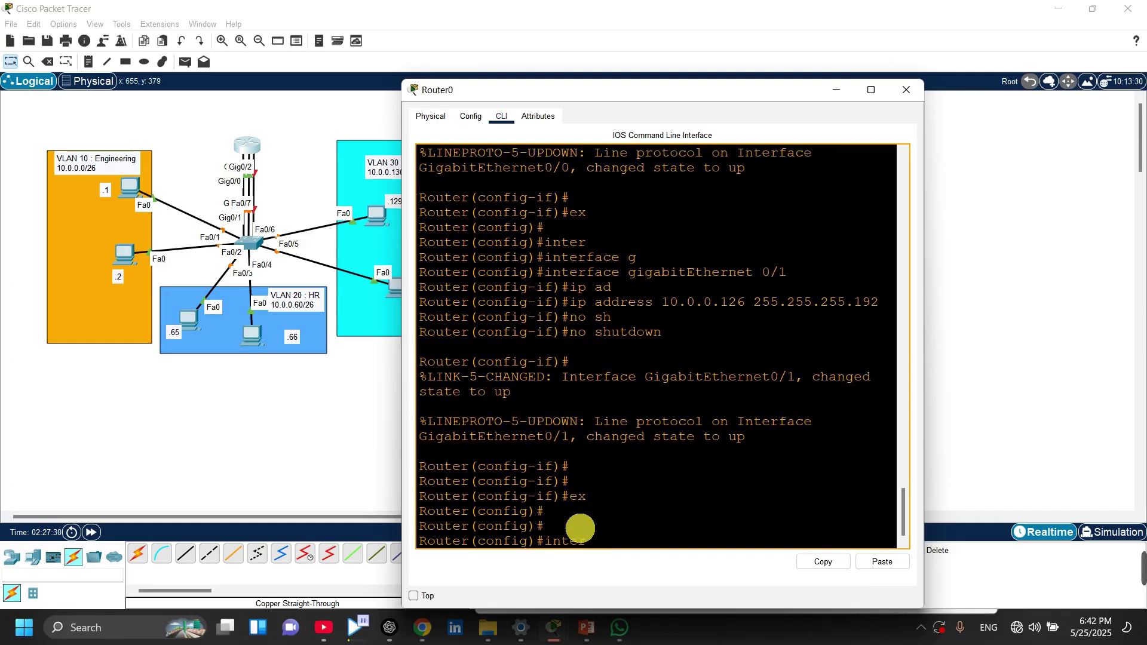
{"action": "key", "text": "Tab"}
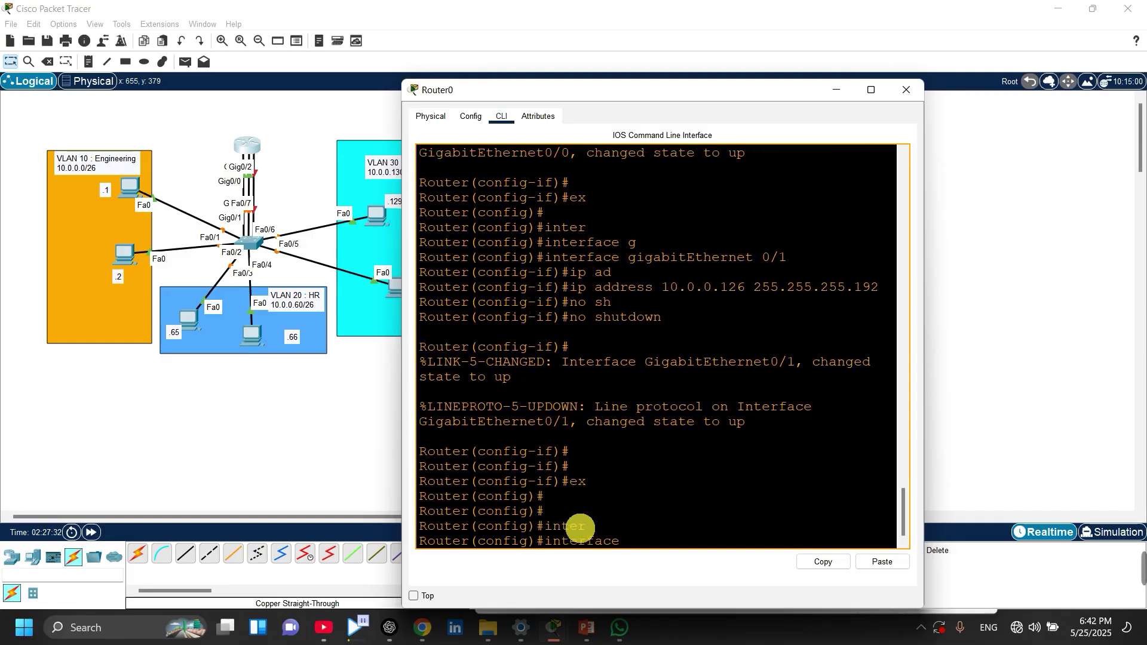
{"action": "type", "text": "g"}
{"action": "key", "text": "Tab"}
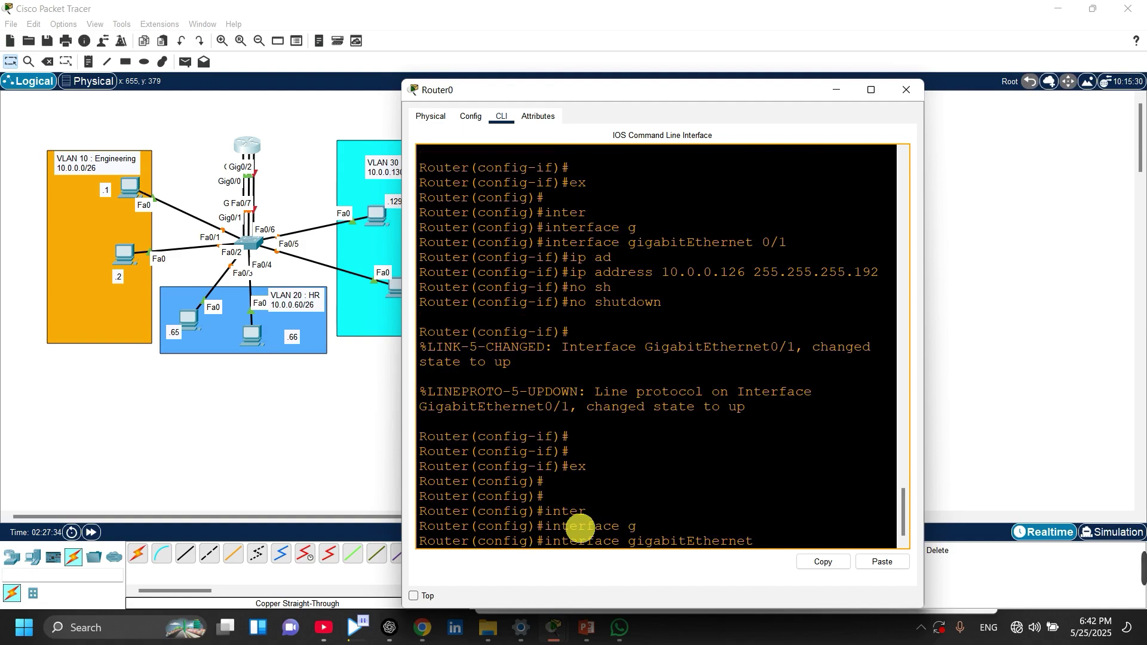
{"action": "type", "text": "0/2"}
{"action": "key", "text": "Return"}
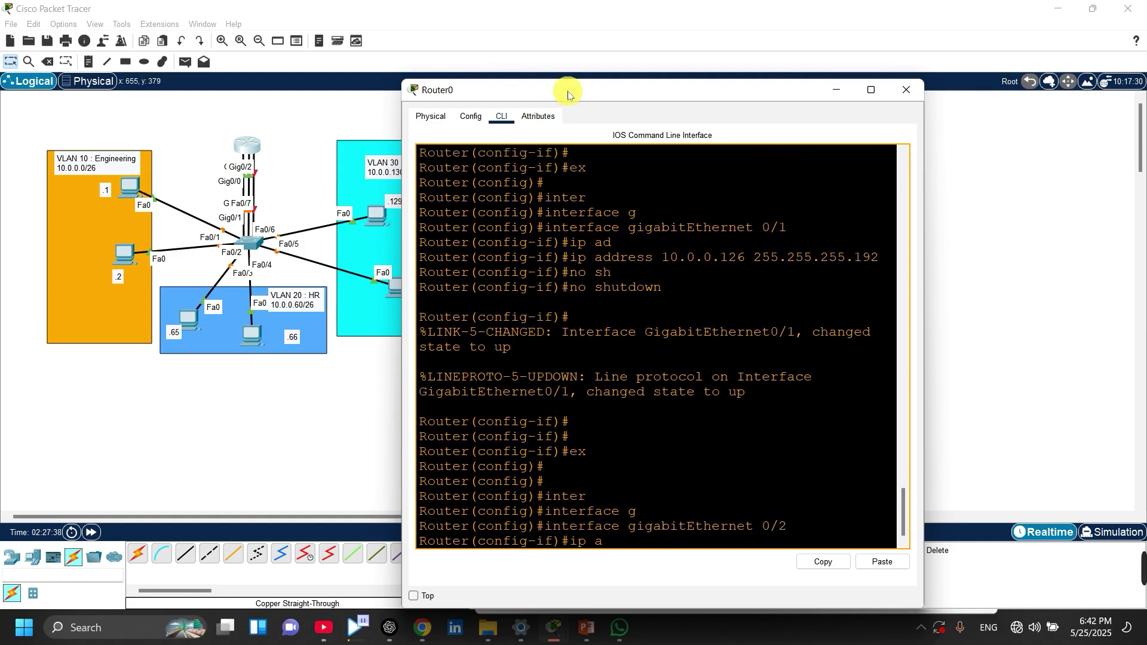
- Assign IP address 10.0.0.190 with mask 255.255.255.192 to the router's GigabitEthernet0/2, moving the router window clear of the Sales VLAN
{"action": "left_click_drag", "start_coordinate": [568, 89], "coordinate": [735, 58]}
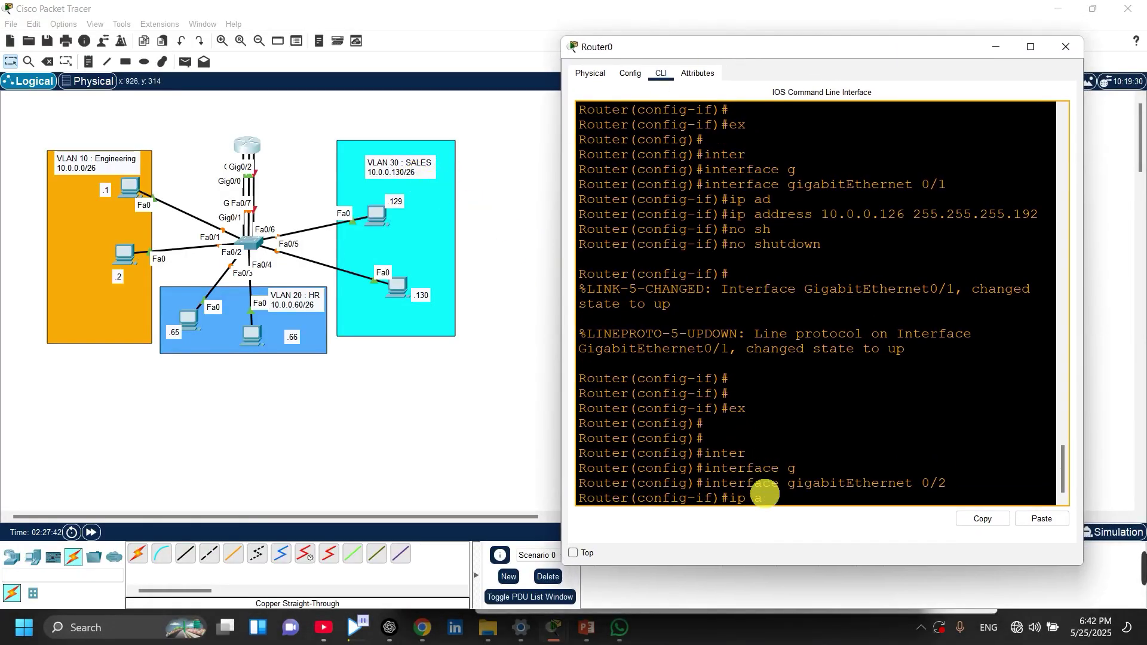
{"action": "type", "text": "d"}
{"action": "key", "text": "Tab"}
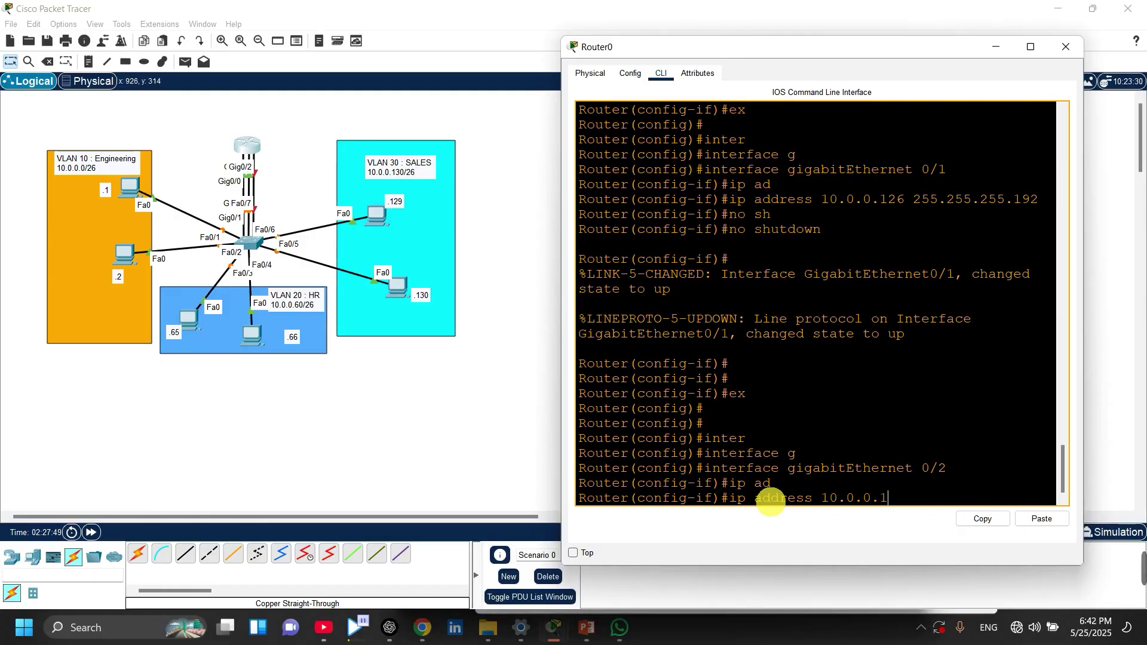
{"action": "key", "text": "BackSpace"}
{"action": "type", "text": "56"}
{"action": "key", "text": "BackSpace"}
{"action": "key", "text": "BackSpace"}
{"action": "type", "text": "5.255.255."}
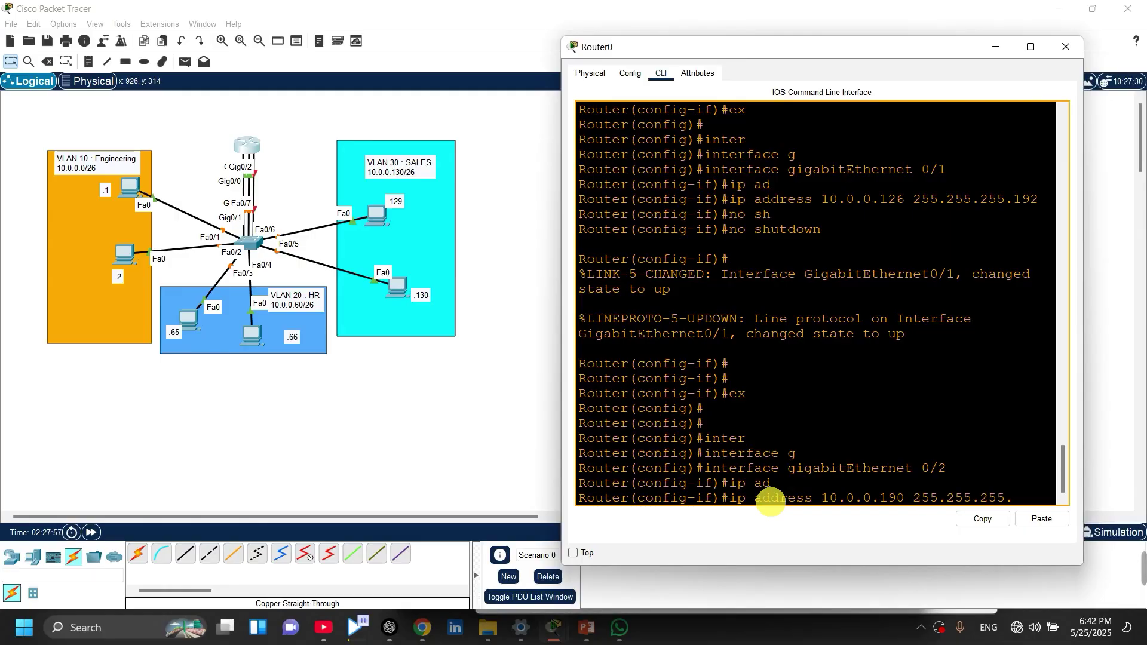
{"action": "type", "text": "192"}
{"action": "key", "text": "Return"}
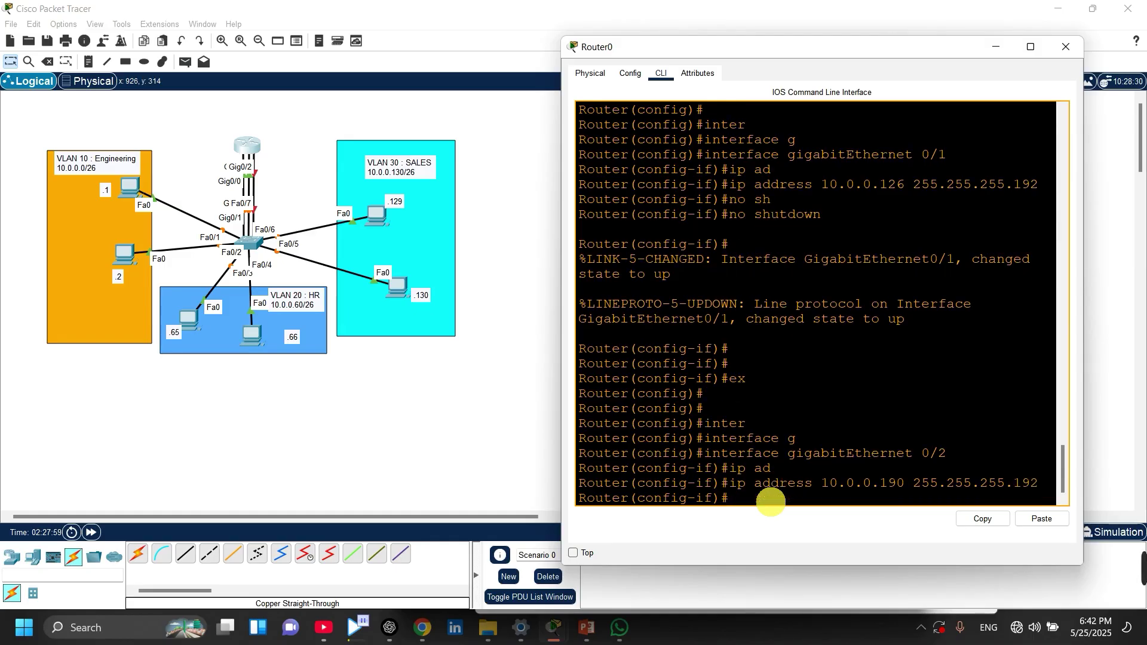
- Enable the router's GigabitEthernet0/2 with no shutdown and exit to global configuration mode
{"action": "type", "text": "no sh"}
{"action": "key", "text": "Tab"}
{"action": "key", "text": "Return"}
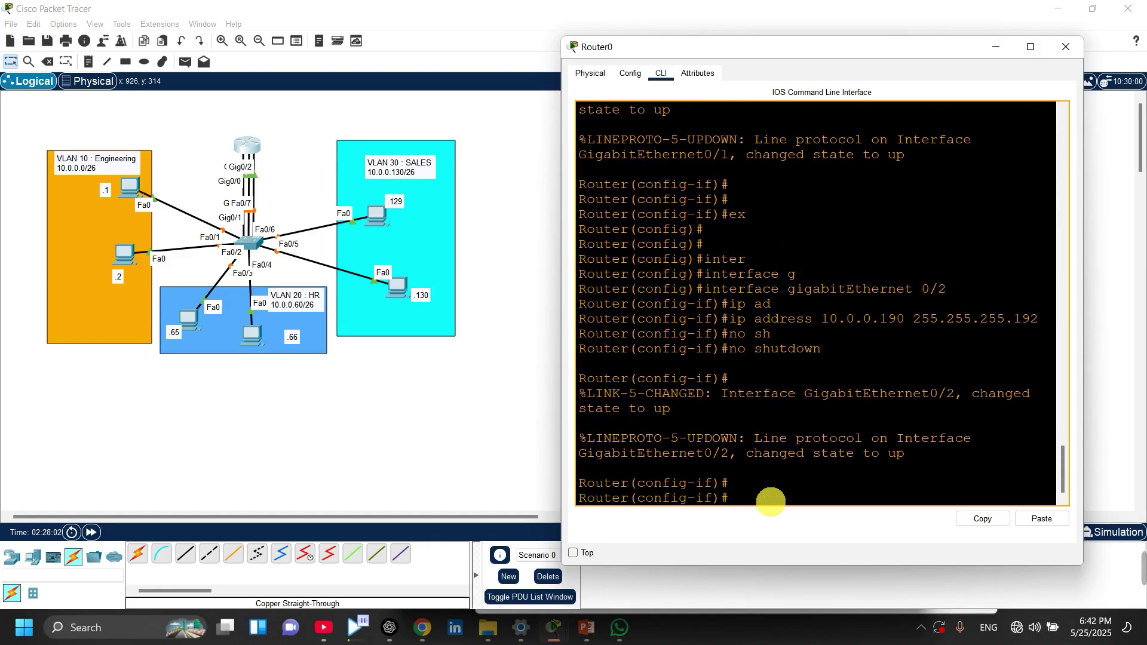
{"action": "type", "text": "ex"}
{"action": "key", "text": "Return"}
{"action": "key", "text": "Return"}
{"action": "key", "text": "Return"}
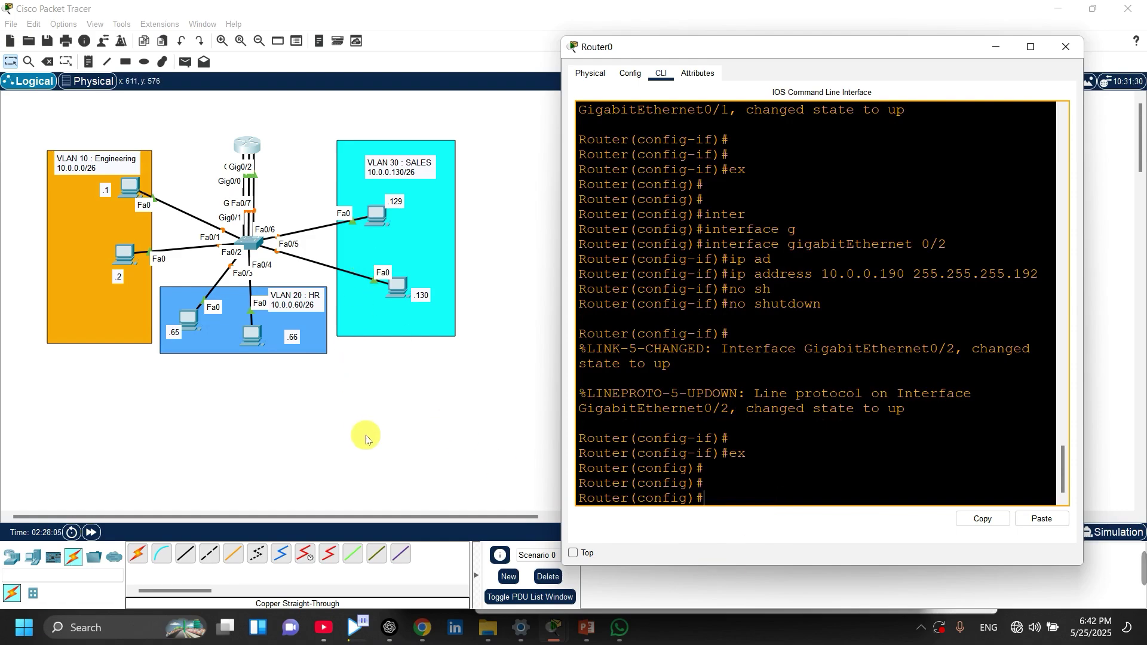
- Return to the topology and fast-forward the simulation time
{"action": "left_click", "coordinate": [366, 439]}
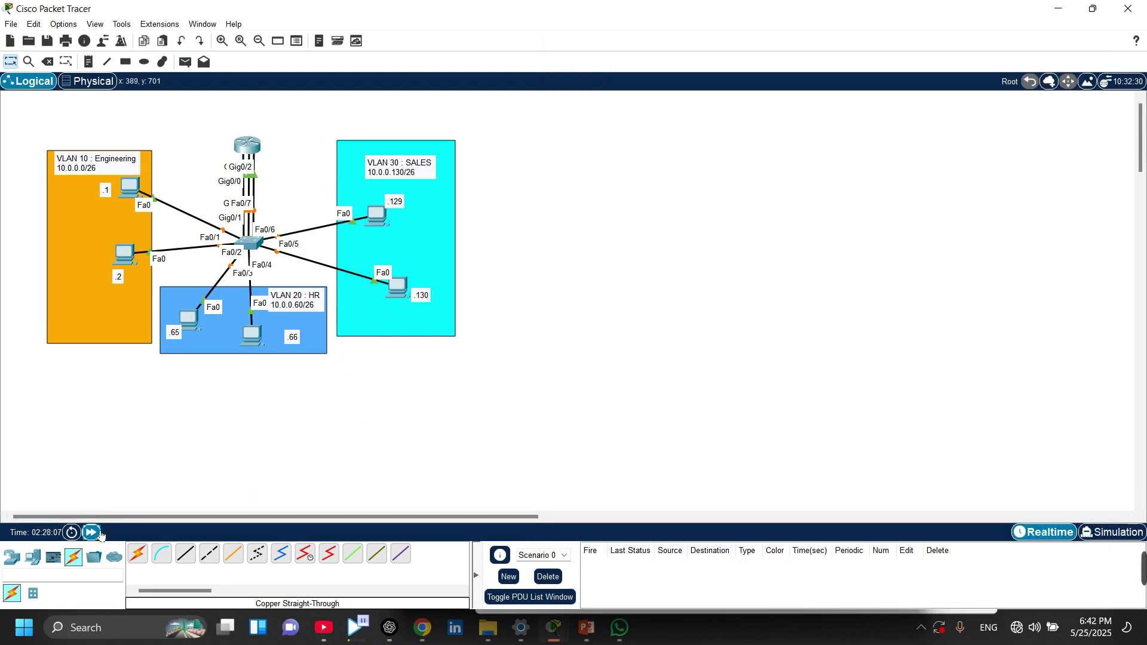
{"action": "left_click", "coordinate": [96, 533]}
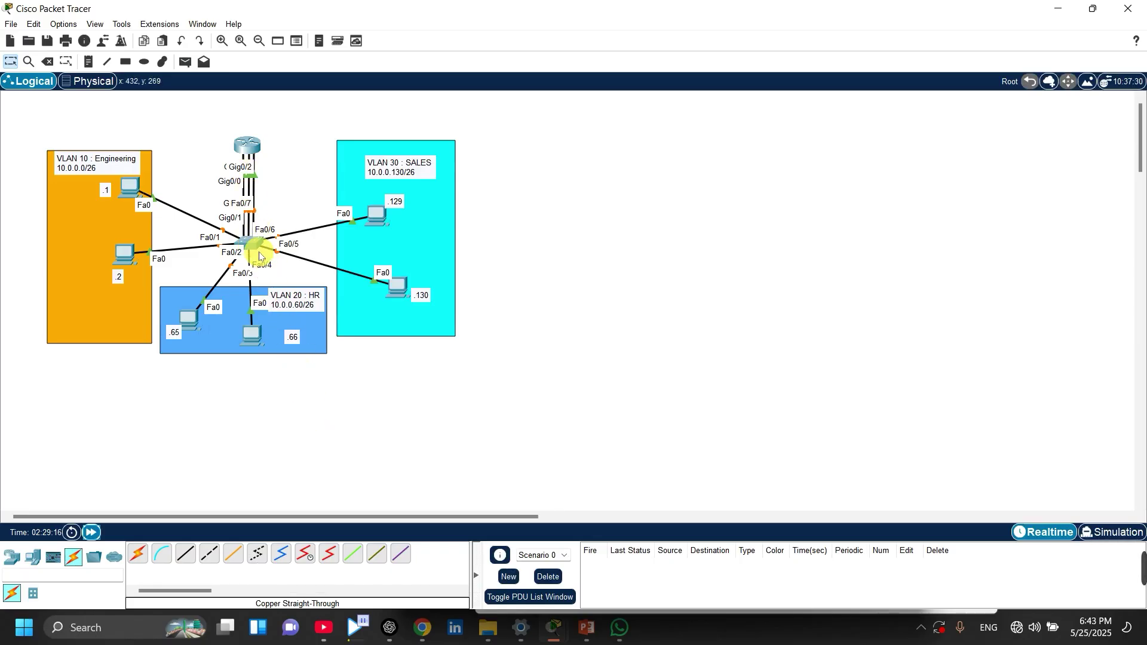
- Open the command line of Switch0 and enter privileged EXEC mode
{"action": "mouse_move", "coordinate": [258, 255]}
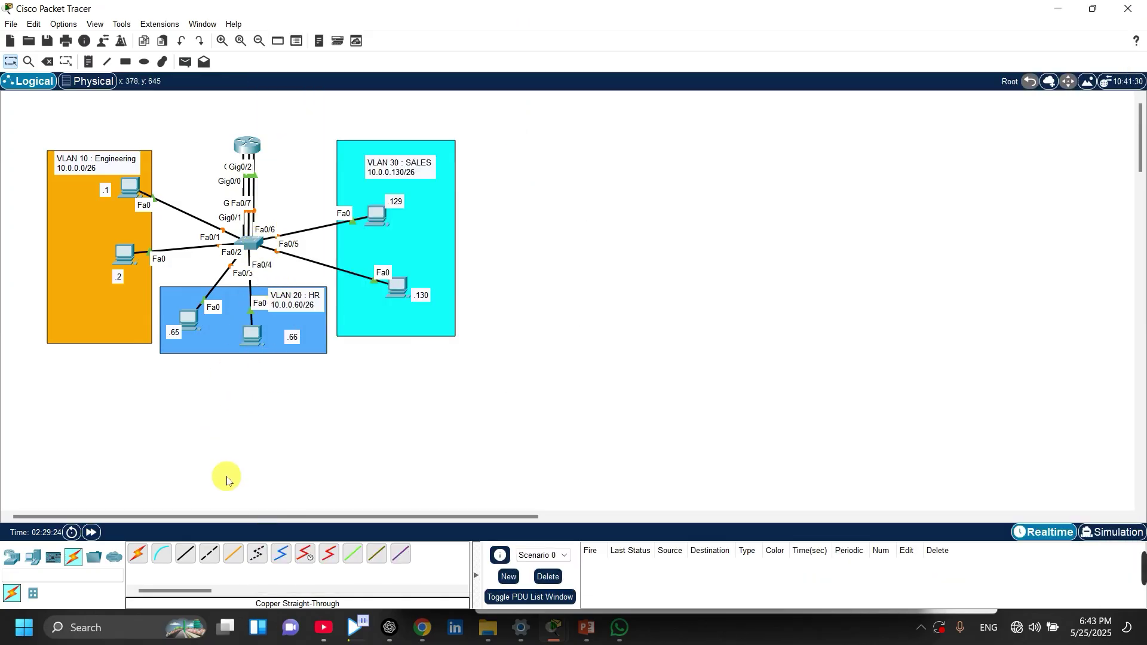
{"action": "left_click", "coordinate": [254, 255]}
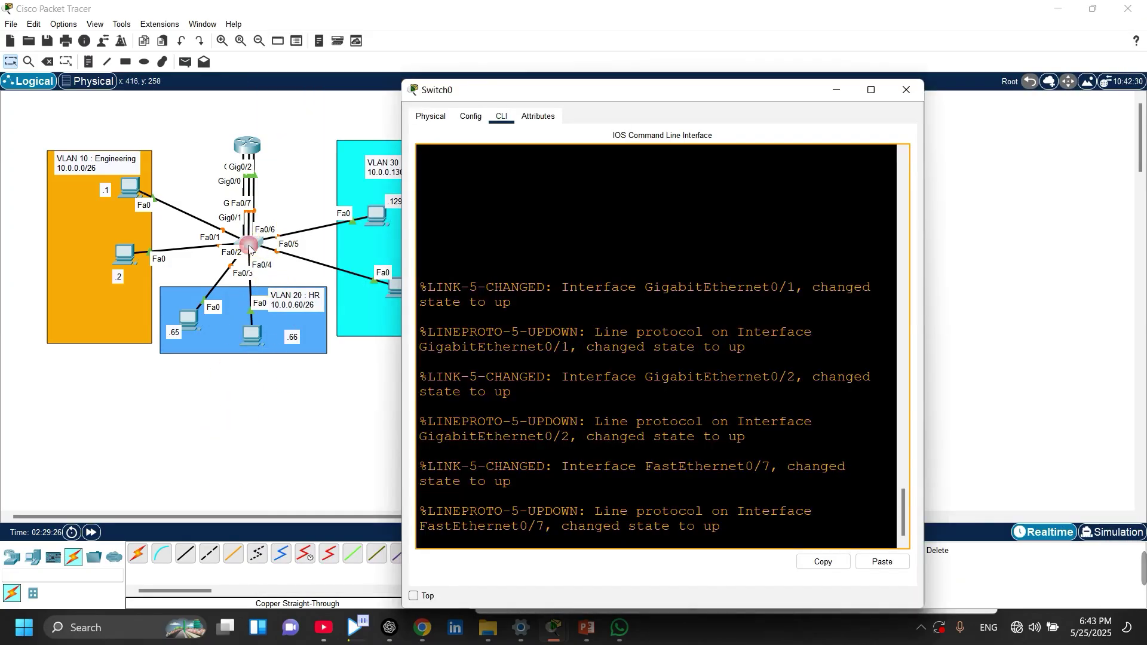
{"action": "key", "text": "Return"}
{"action": "key", "text": "Return"}
{"action": "key", "text": "Return"}
{"action": "key", "text": "Return"}
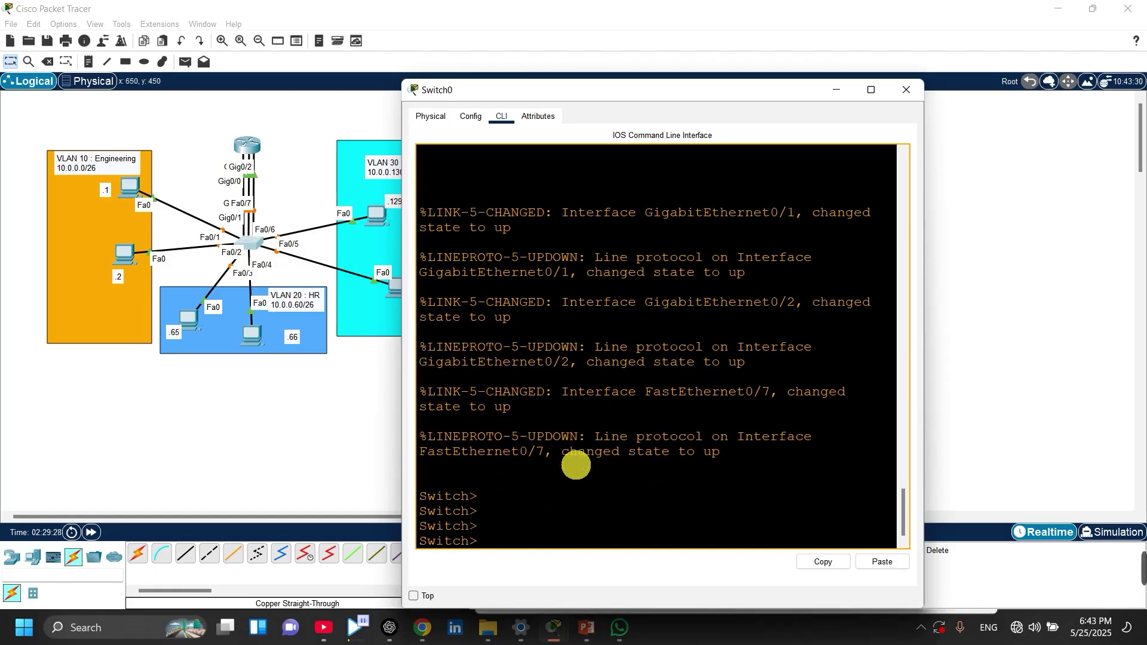
{"action": "type", "text": "en"}
{"action": "key", "text": "Tab"}
{"action": "key", "text": "Return"}
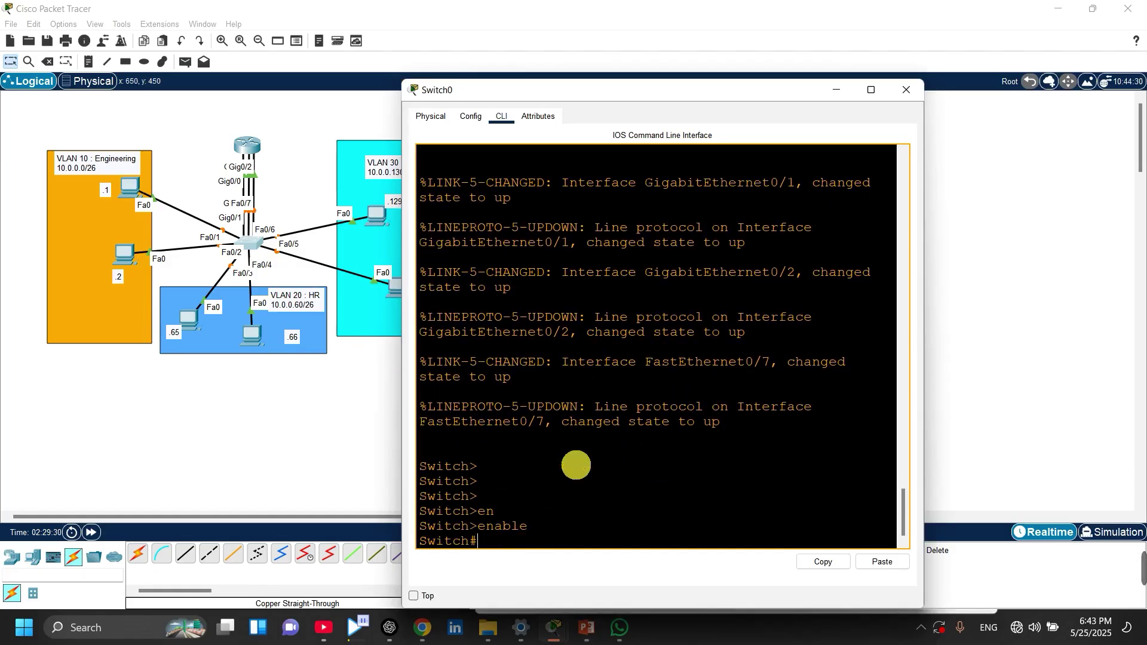
- Show the switch's brief VLAN table and resize the window to examine which ports are assigned to each VLAN
{"action": "type", "text": "sh"}
{"action": "key", "text": "Tab"}
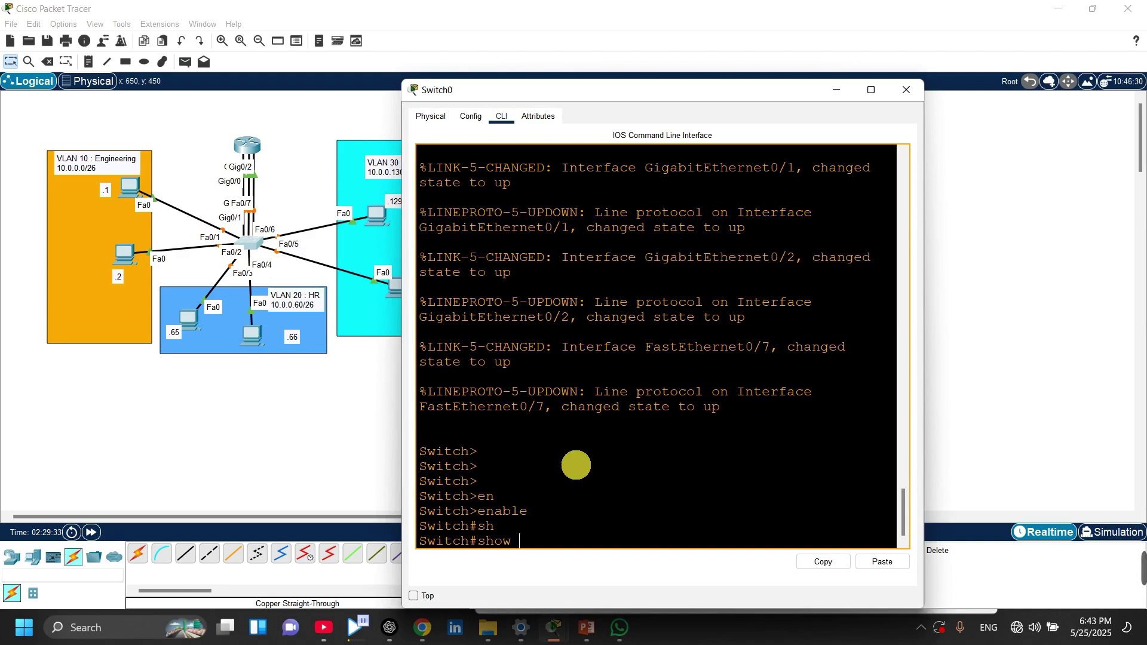
{"action": "type", "text": "vlan br"}
{"action": "key", "text": "Tab"}
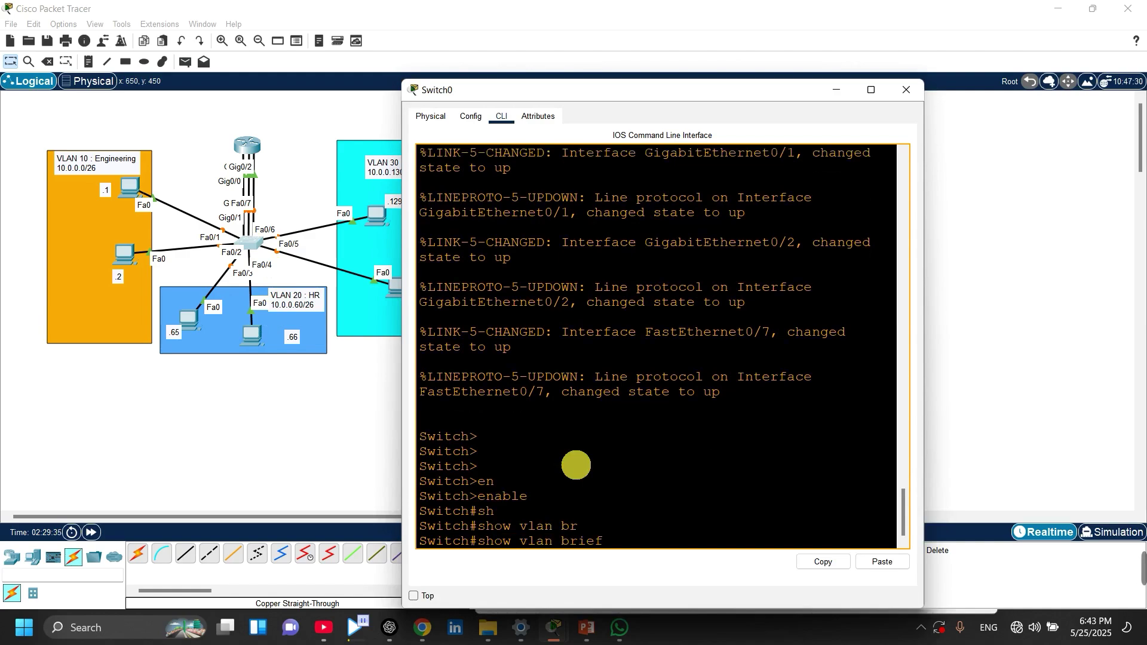
{"action": "key", "text": "Return"}
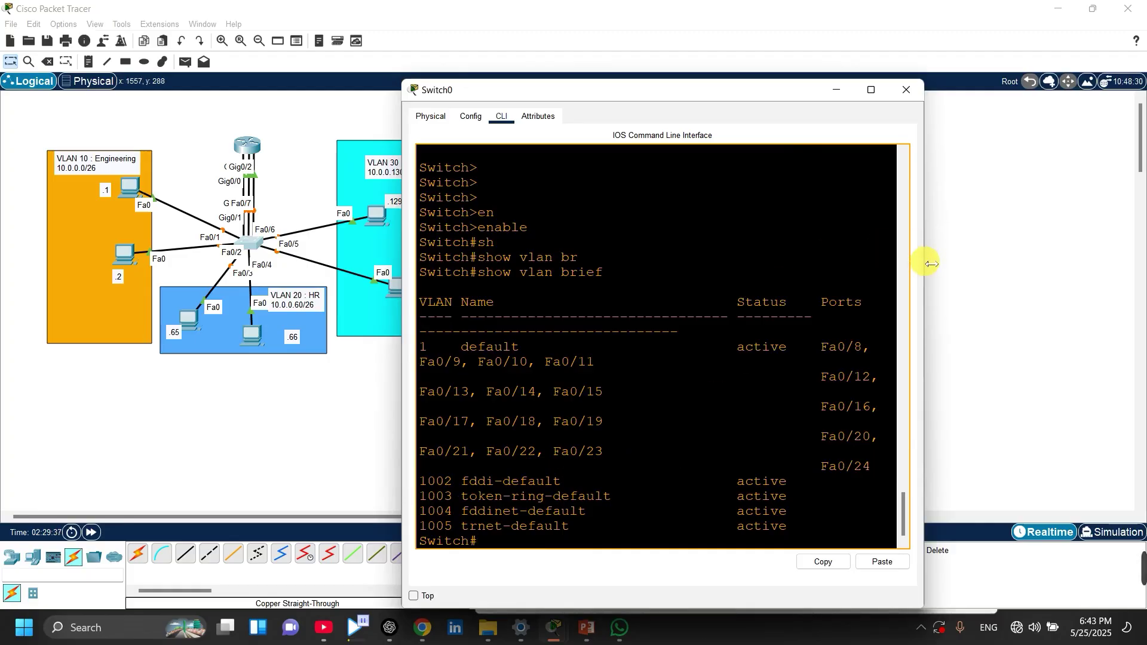
{"action": "left_click_drag", "start_coordinate": [924, 261], "coordinate": [984, 298]}
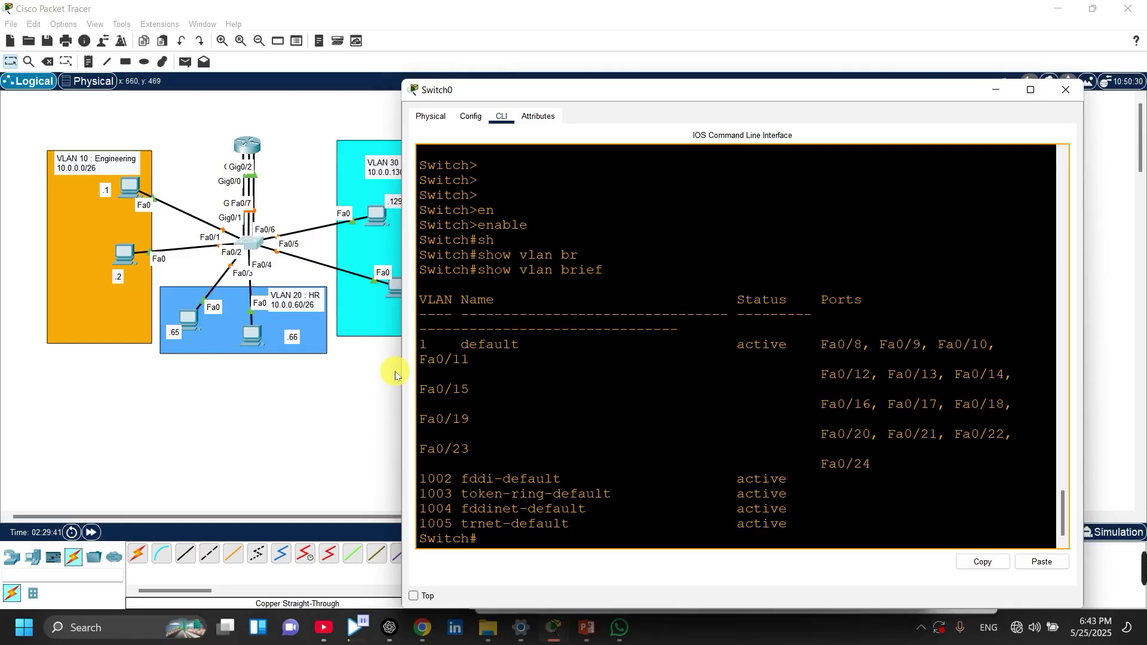
{"action": "left_click_drag", "start_coordinate": [400, 374], "coordinate": [60, 376]}
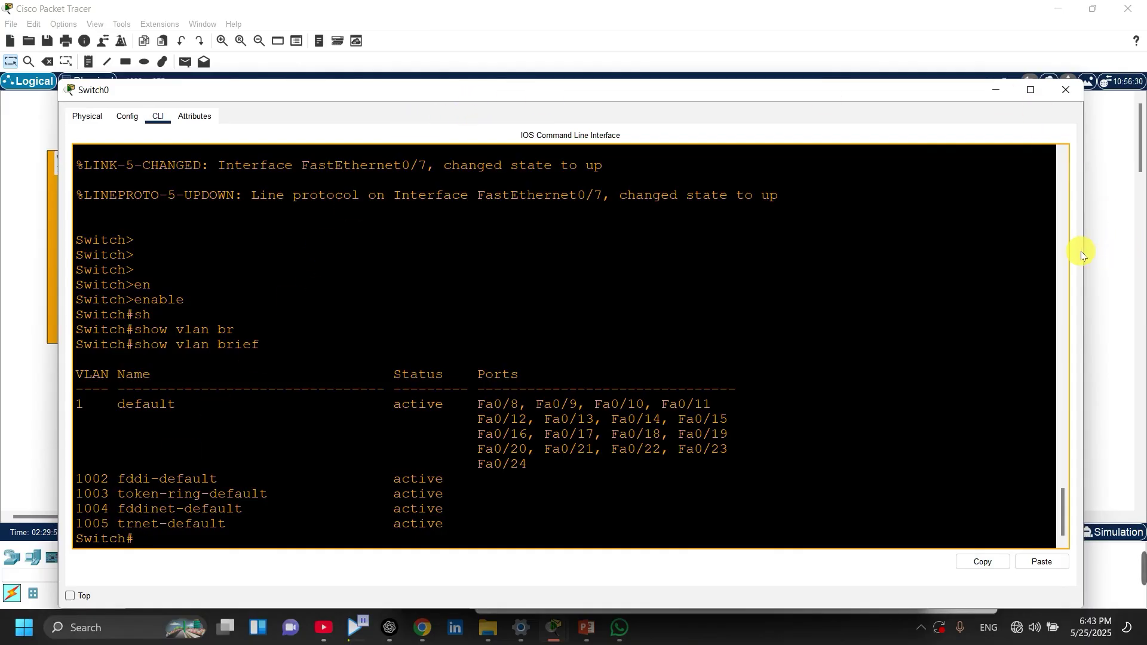
{"action": "left_click_drag", "start_coordinate": [1081, 250], "coordinate": [734, 304]}
{"action": "left_click_drag", "start_coordinate": [524, 90], "coordinate": [948, 79]}
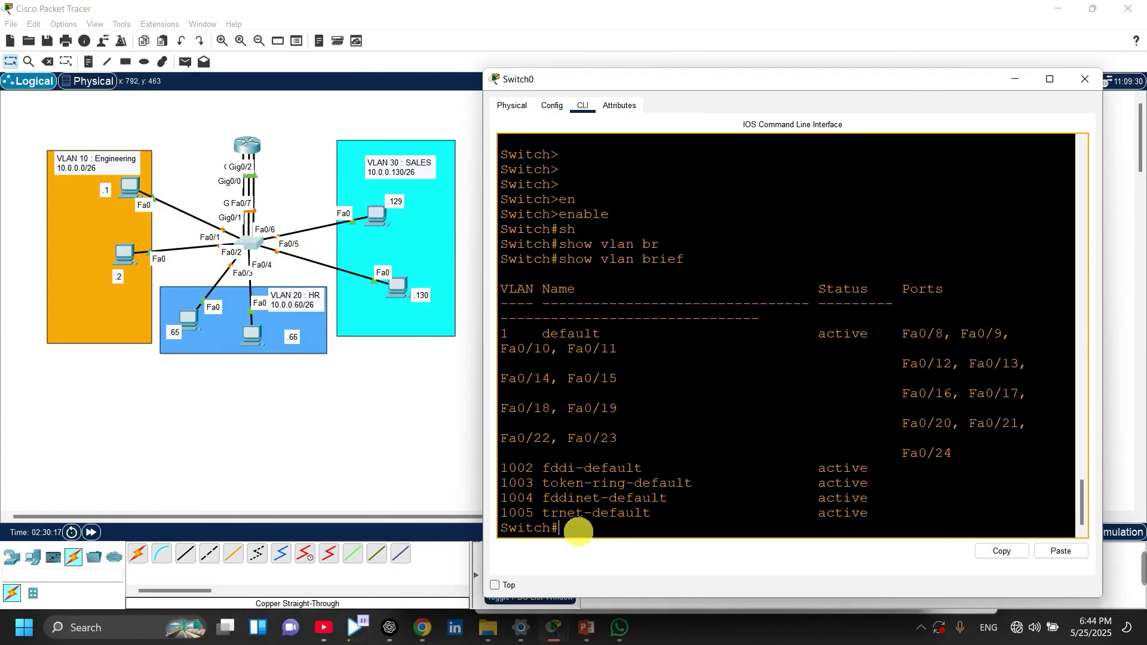
{"action": "key", "text": "Return"}
{"action": "key", "text": "Return"}
{"action": "key", "text": "Return"}
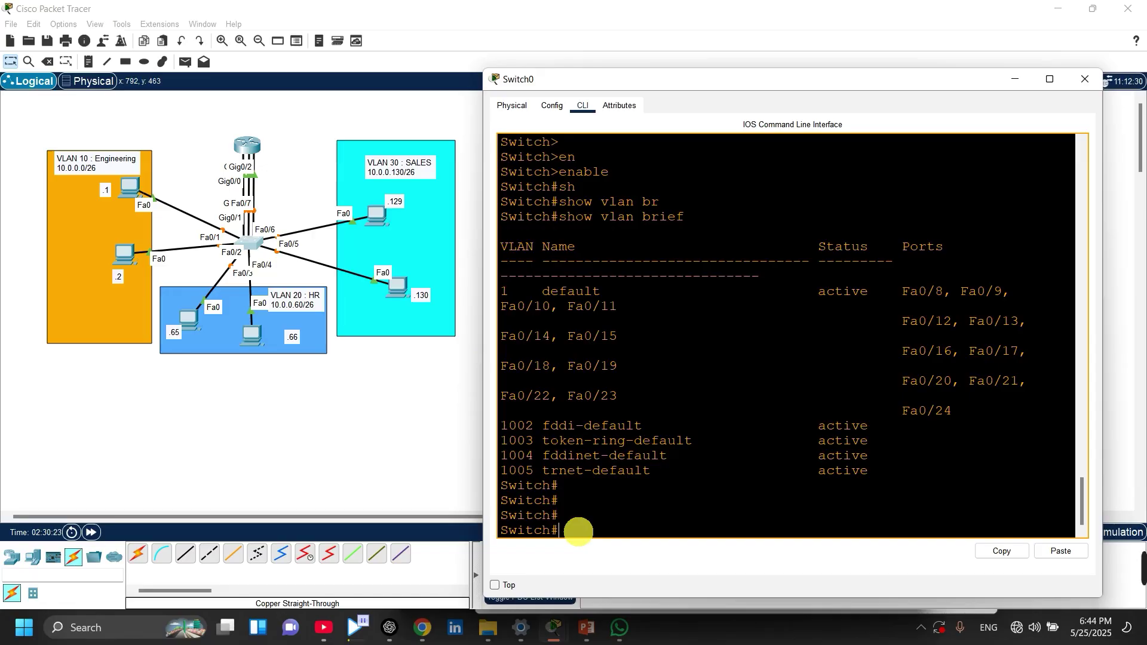
{"action": "type", "text": "inter"}
{"action": "key", "text": "Return"}
{"action": "type", "text": "in"}
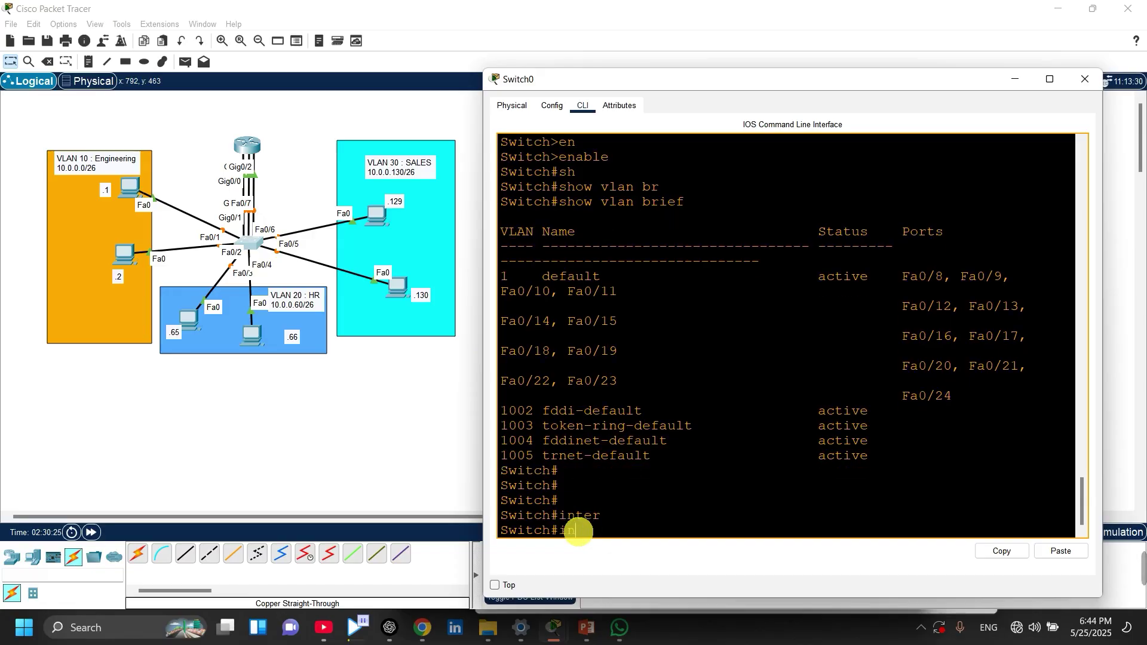
{"action": "key", "text": "BackSpace"}
{"action": "key", "text": "BackSpace"}
- Enter global configuration mode on Switch0
{"action": "type", "text": "conf t"}
{"action": "key", "text": "Return"}
{"action": "key", "text": "Return"}
{"action": "key", "text": "Return"}
{"action": "key", "text": "Return"}
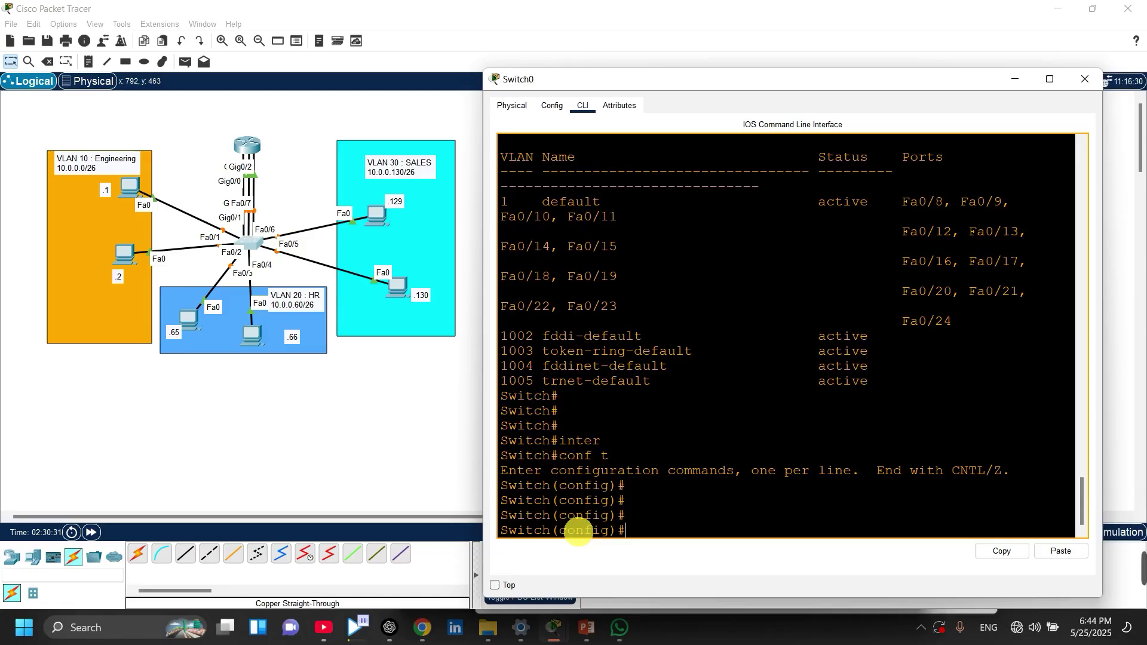
- Select the switch interface range g0/1,f0/1,f0/2 for configuration
{"action": "type", "text": "inter"}
{"action": "key", "text": "Tab"}
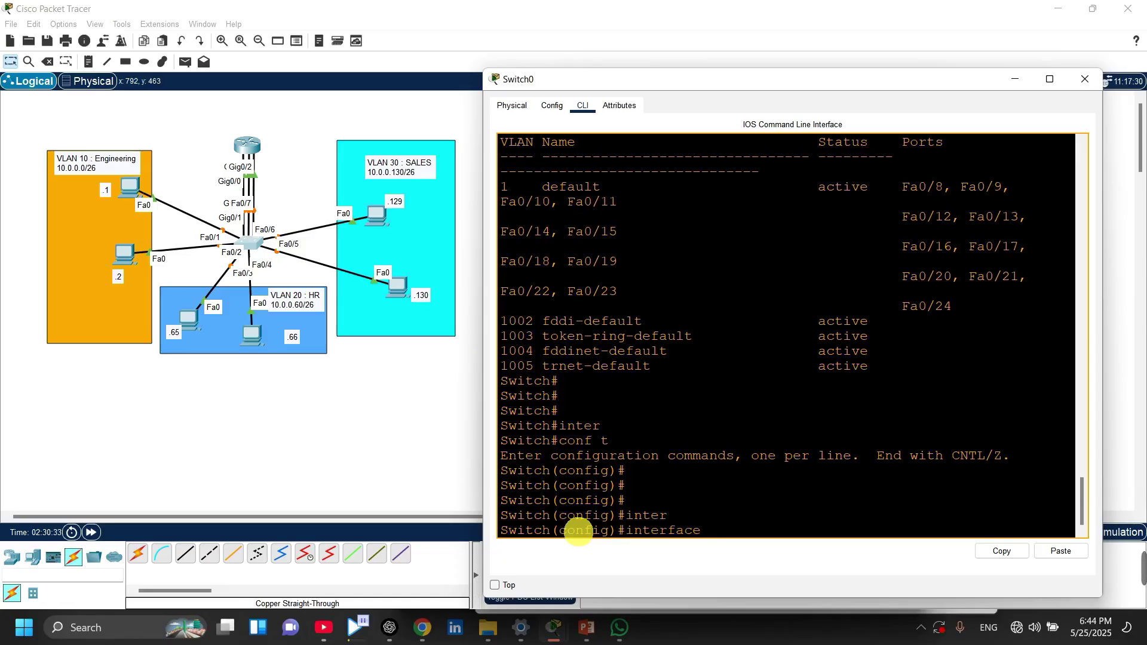
{"action": "type", "text": "r"}
{"action": "key", "text": "Tab"}
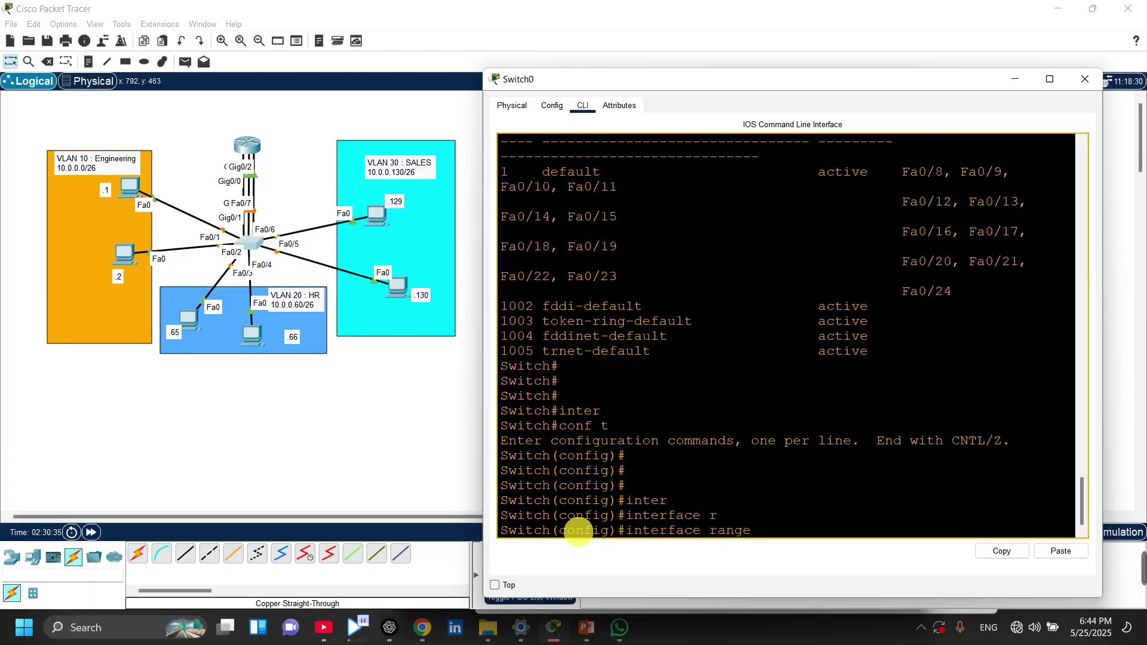
{"action": "type", "text": "g0/1,f"}
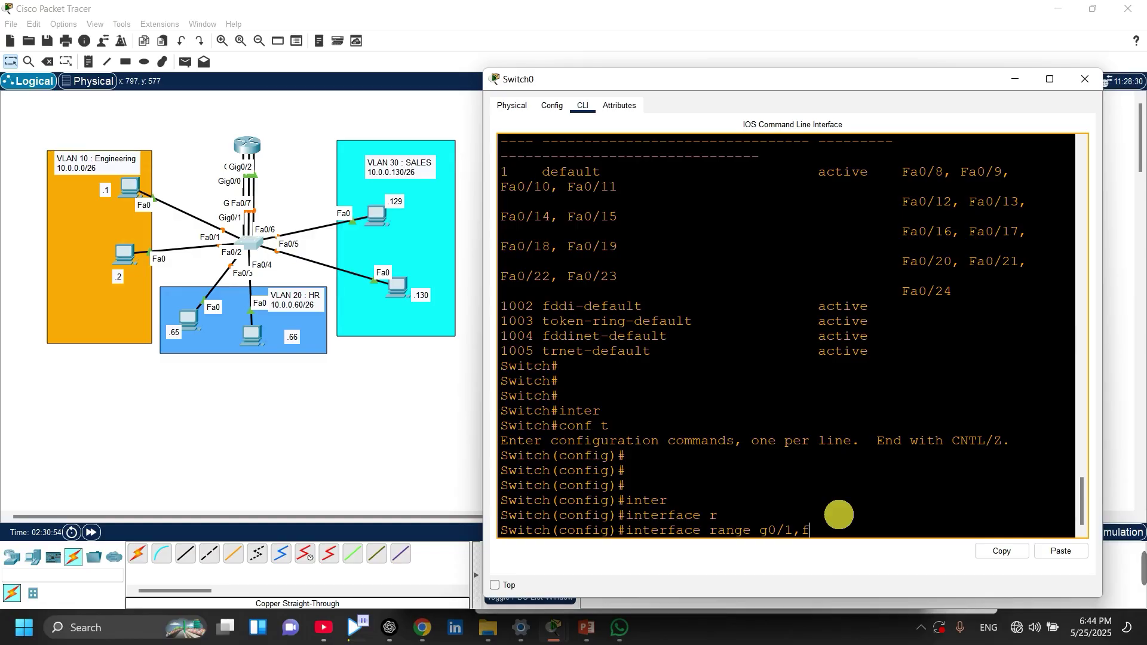
{"action": "type", "text": "0/1,f0/1,f0/2"}
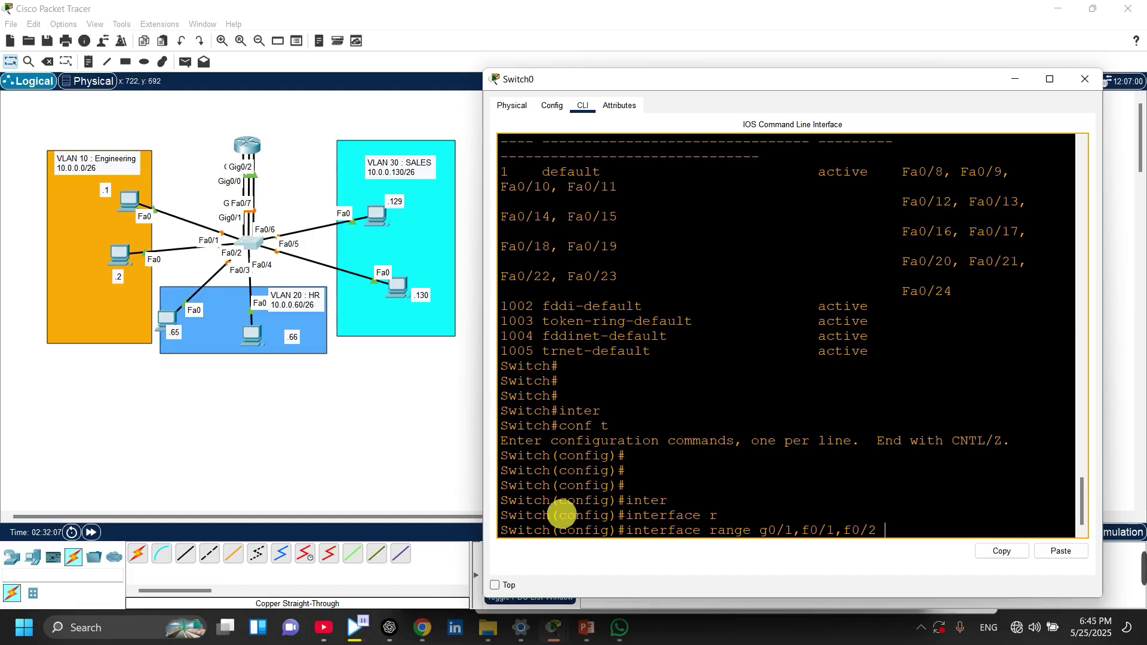
{"action": "key", "text": "Return"}
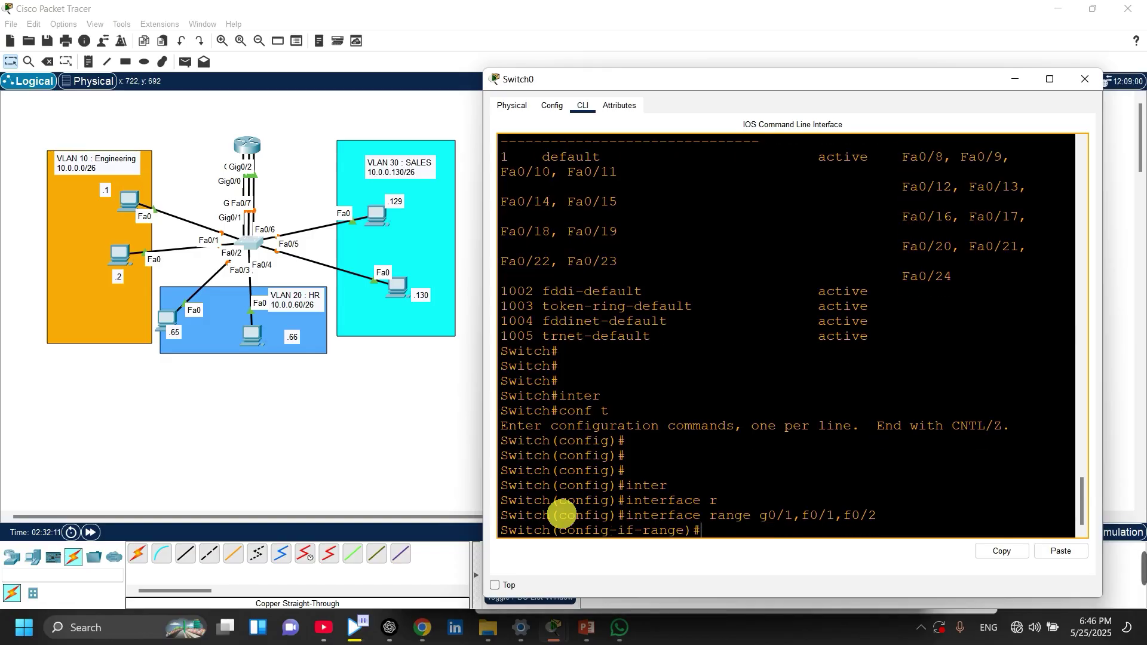
- Set the g0/1, f0/1 and f0/2 ports to access mode with switchport mode access
{"action": "type", "text": "sw"}
{"action": "key", "text": "Tab"}
{"action": "type", "text": "m"}
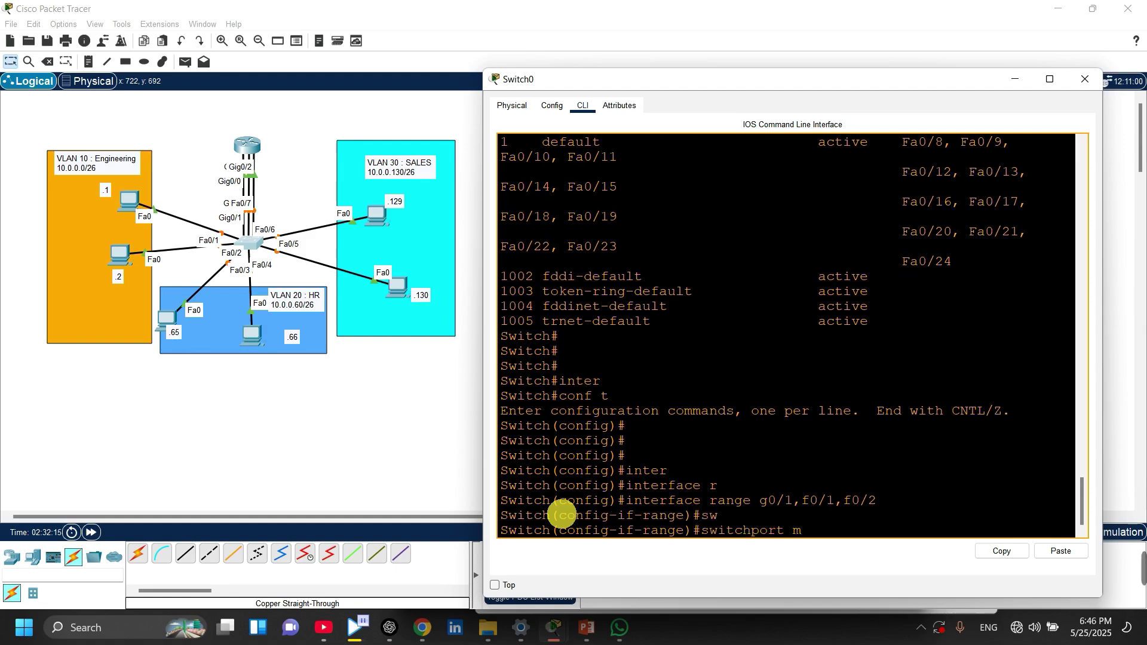
{"action": "key", "text": "Tab"}
{"action": "type", "text": "a"}
{"action": "key", "text": "Tab"}
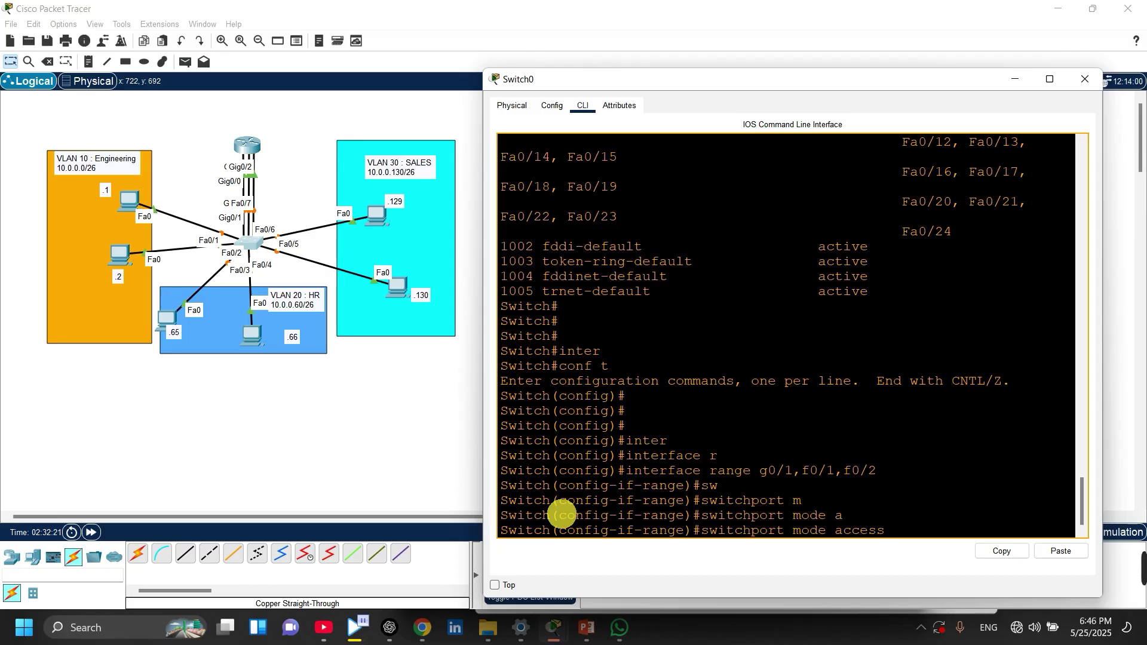
{"action": "key", "text": "Return"}
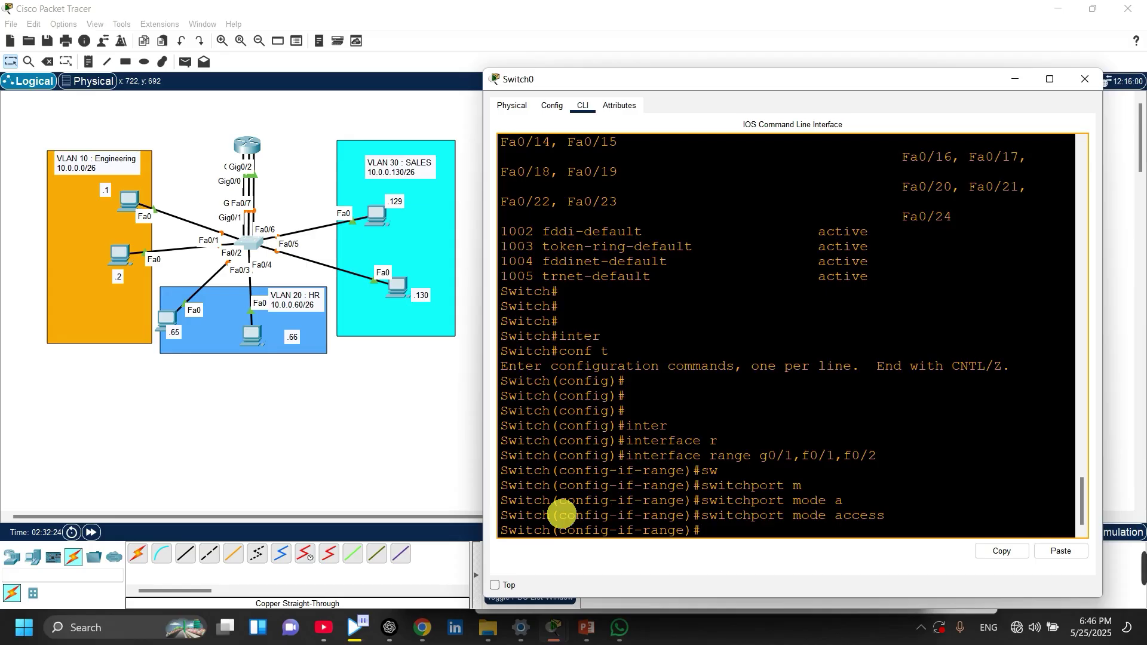
{"action": "left_click_drag", "start_coordinate": [760, 457], "coordinate": [877, 457]}
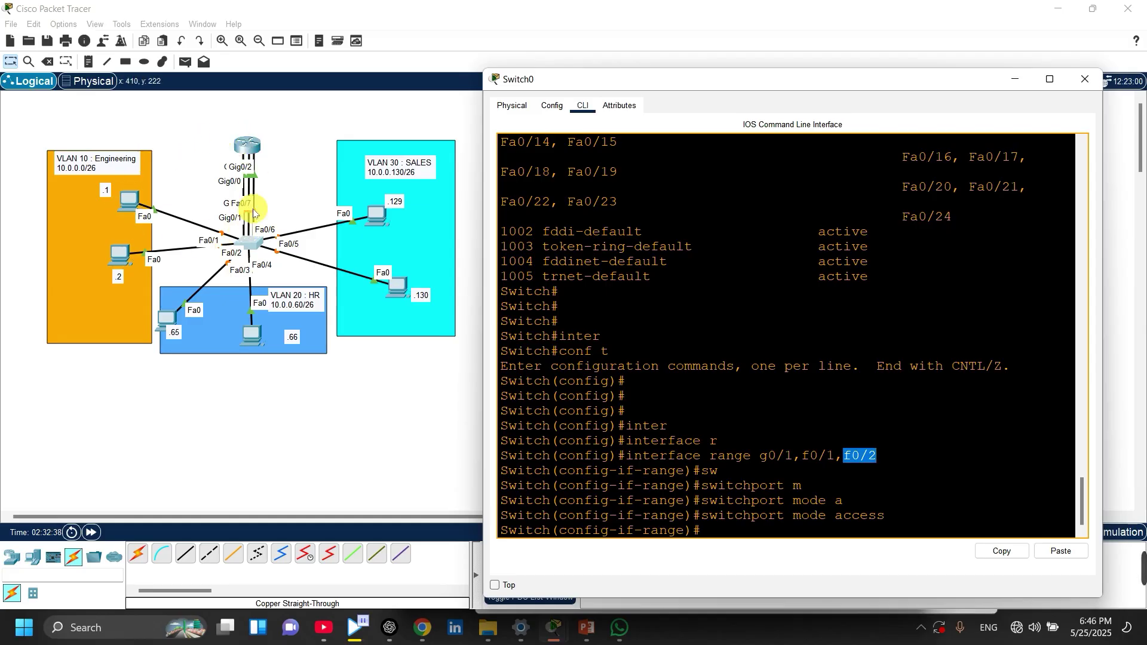
{"action": "left_click", "coordinate": [715, 536]}
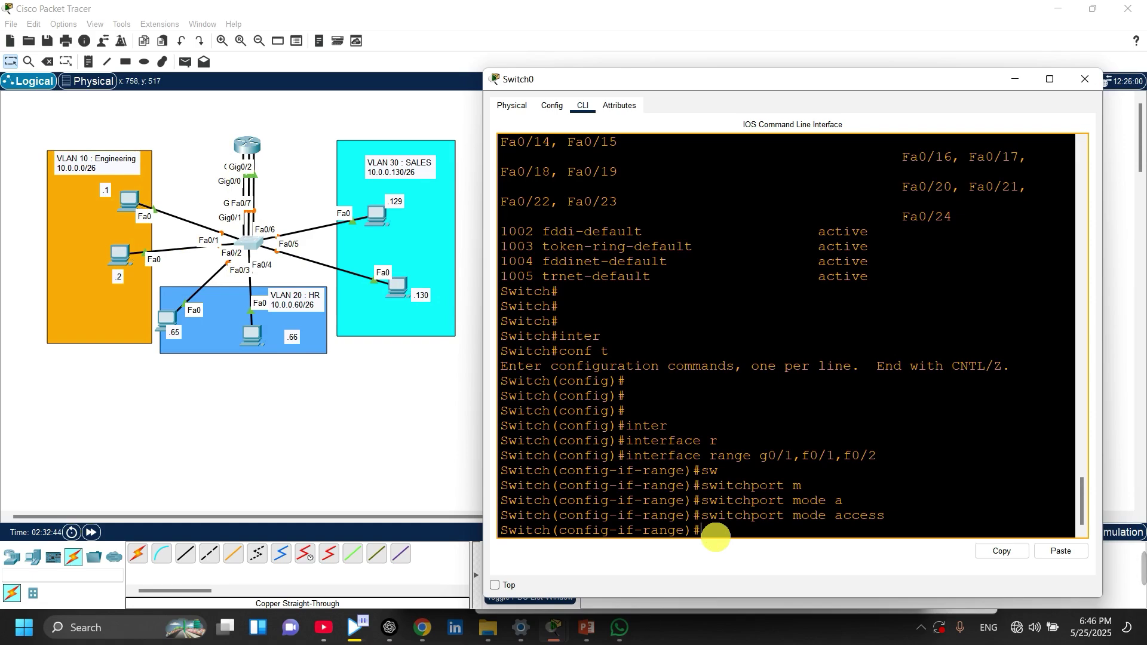
- Assign the g0/1, f0/1 and f0/2 ports to access VLAN 10 and return to global configuration mode
{"action": "type", "text": "sw"}
{"action": "key", "text": "Tab"}
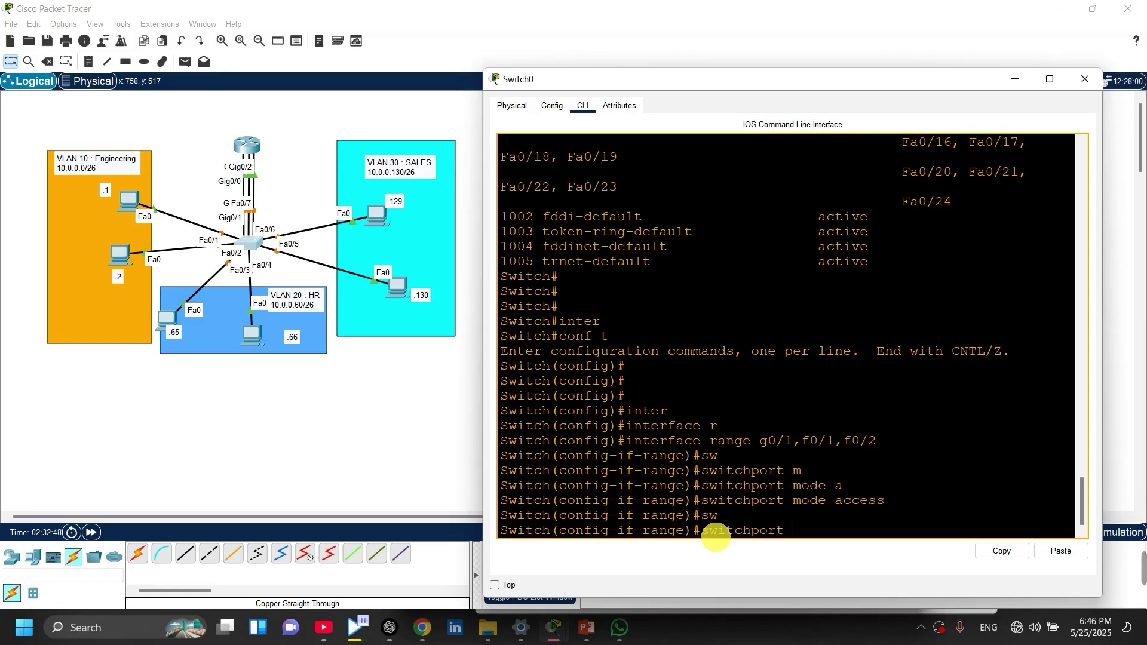
{"action": "type", "text": "a"}
{"action": "key", "text": "Tab"}
{"action": "type", "text": "v"}
{"action": "key", "text": "Tab"}
{"action": "type", "text": "1"}
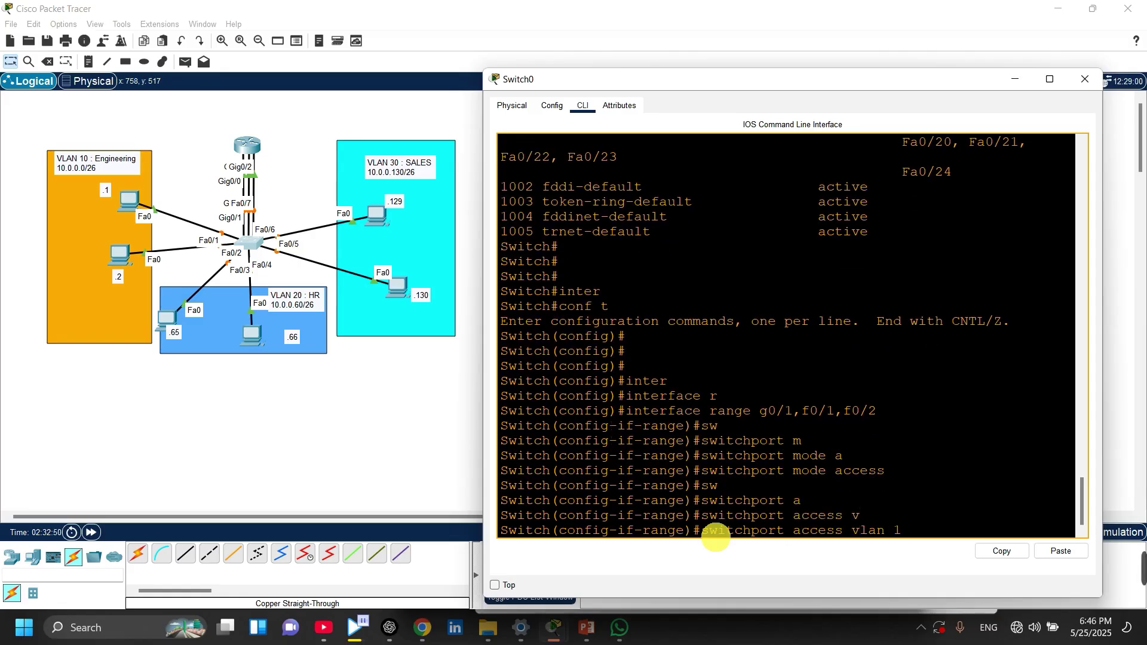
{"action": "type", "text": "0"}
{"action": "key", "text": "Return"}
{"action": "key", "text": "Return"}
{"action": "key", "text": "Return"}
{"action": "key", "text": "Return"}
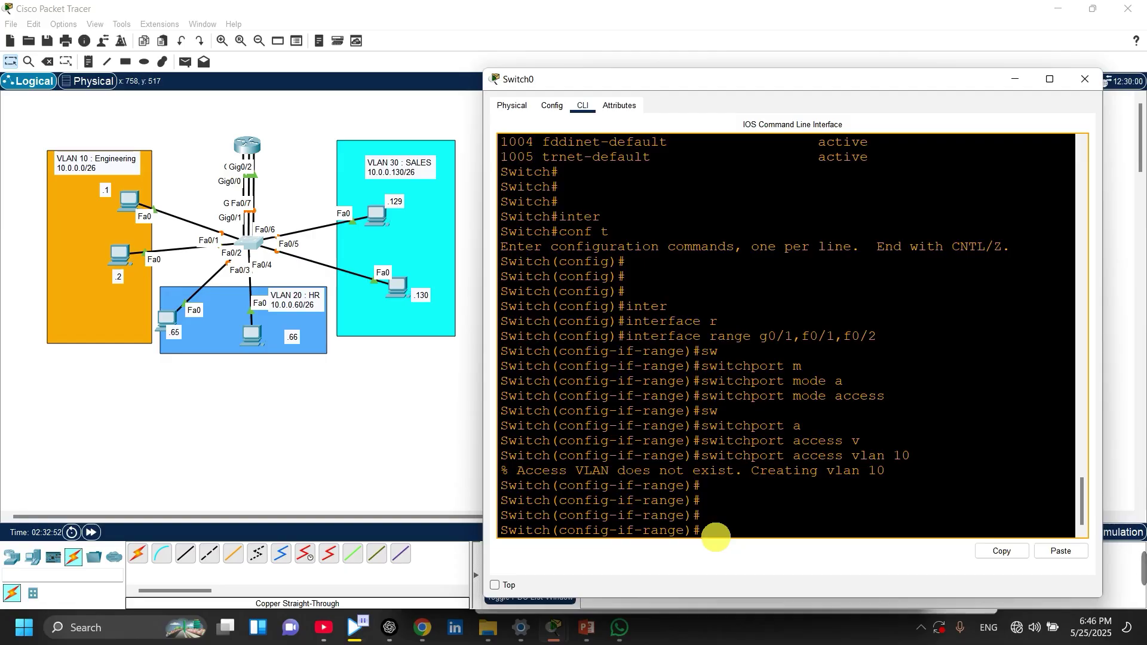
{"action": "type", "text": "ex"}
{"action": "key", "text": "Return"}
{"action": "key", "text": "Return"}
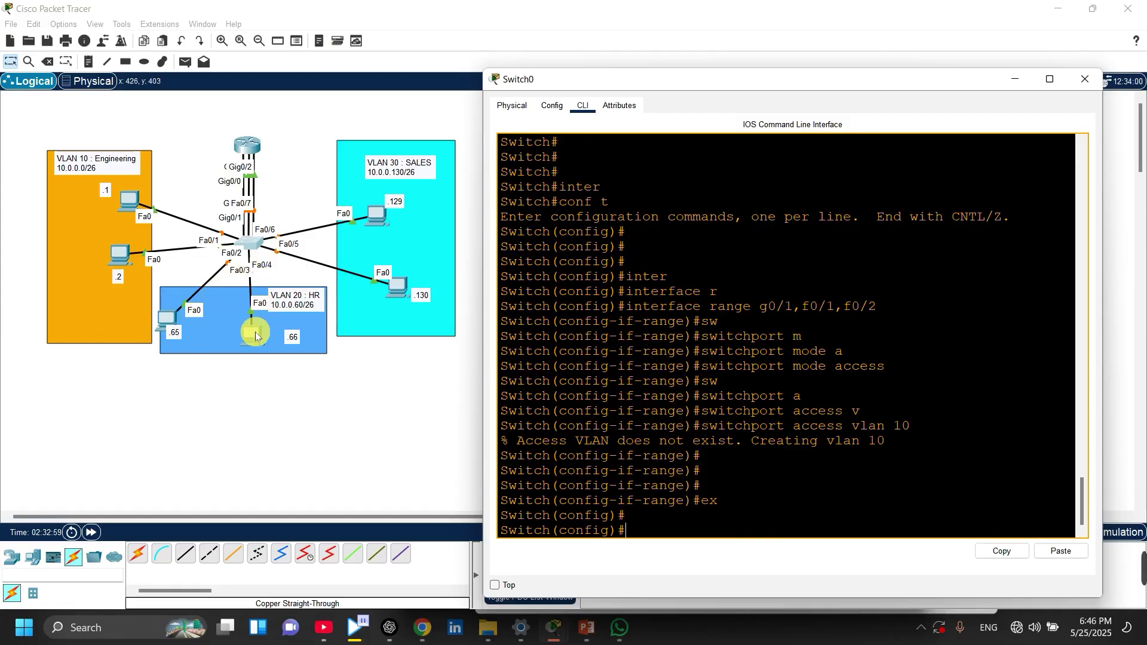
- Select the switch interface range g0/2,f0/3,f0/4 for configuration
{"action": "type", "text": "inter"}
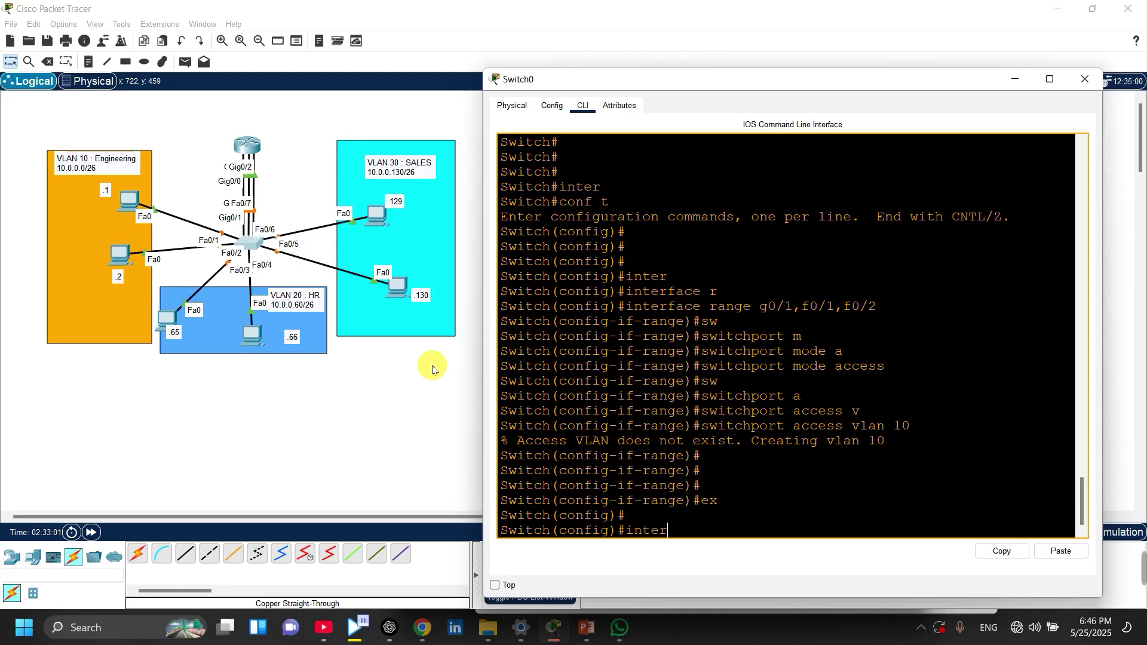
{"action": "key", "text": "Tab"}
{"action": "type", "text": "r"}
{"action": "key", "text": "Tab"}
{"action": "type", "text": "g"}
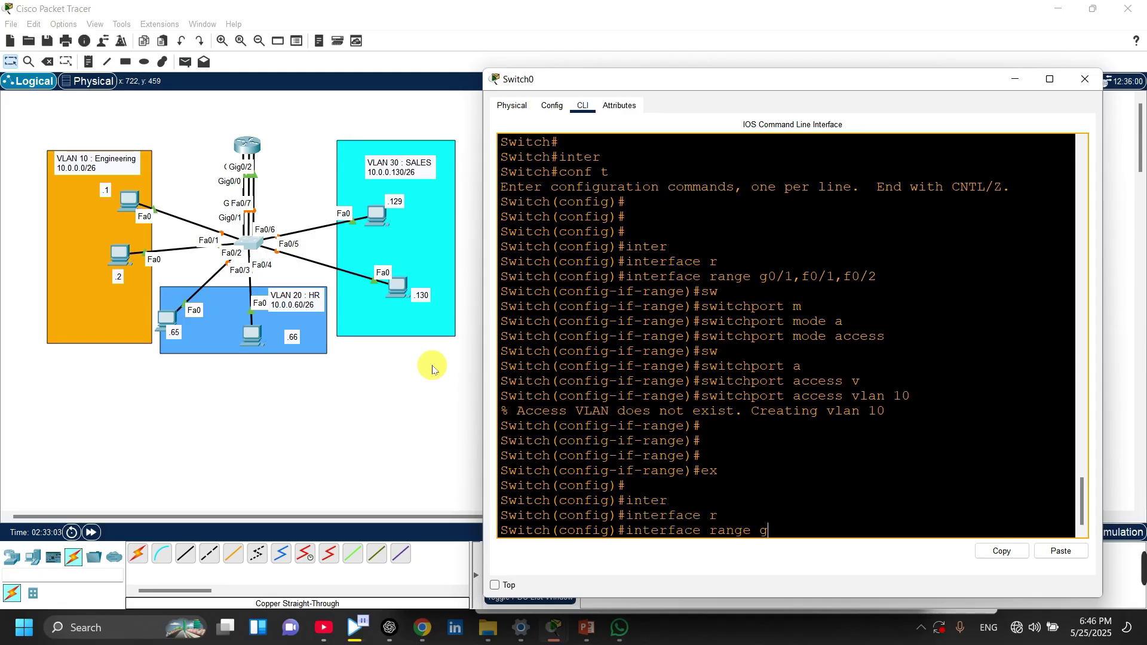
{"action": "type", "text": "0/"}
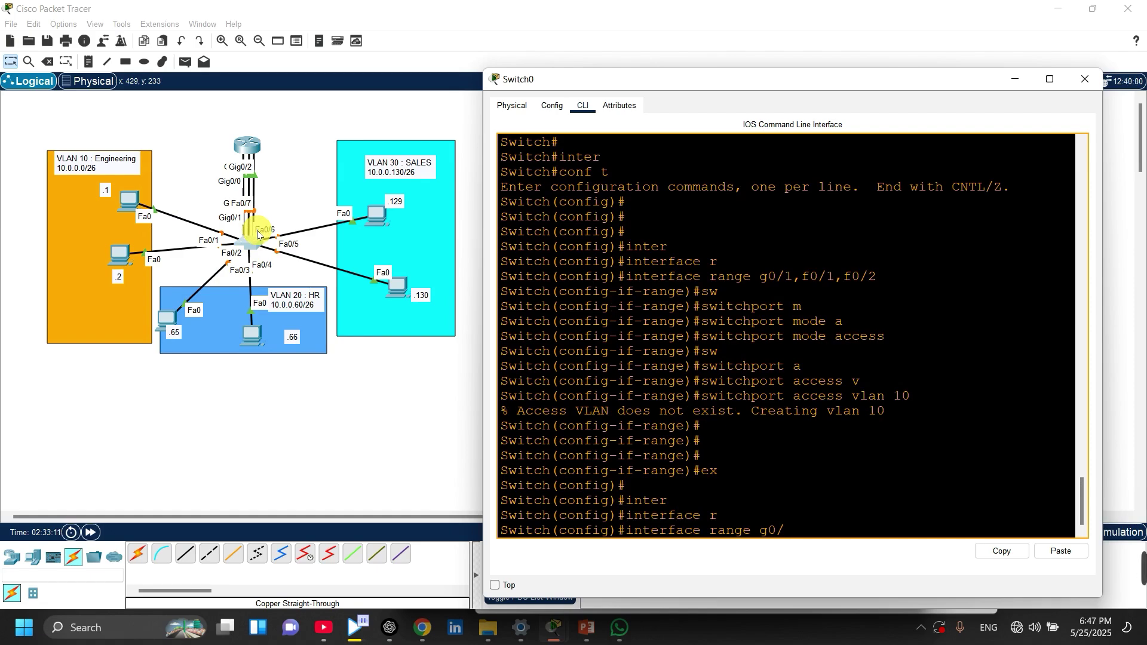
{"action": "type", "text": "2,f0/"}
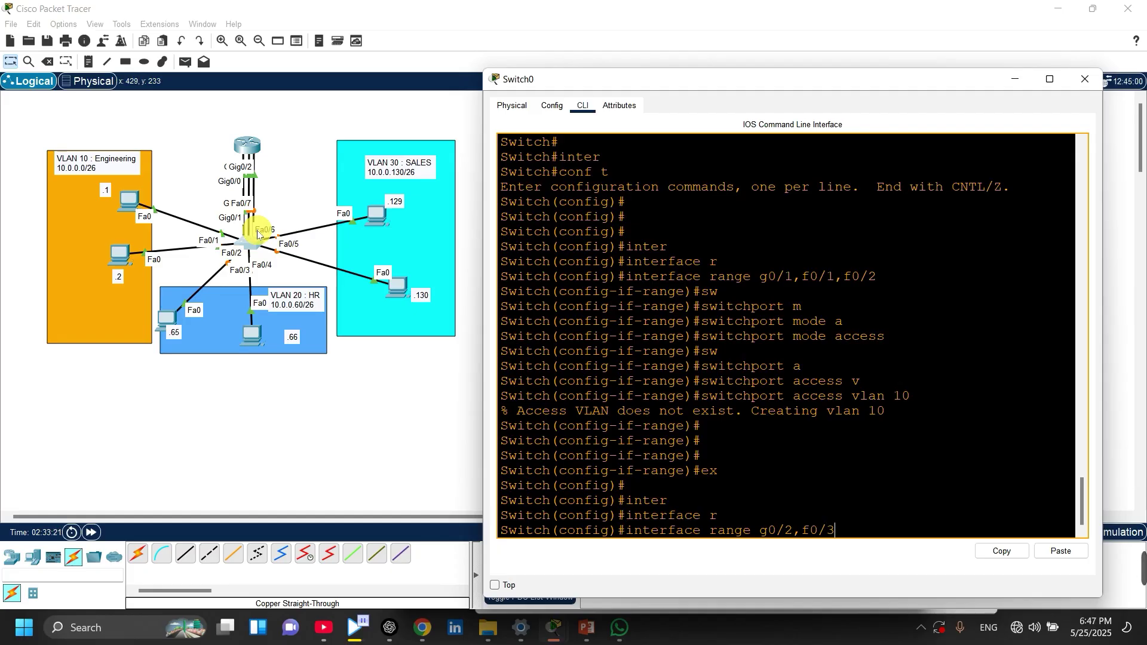
{"action": "type", "text": "3,f0./"}
{"action": "key", "text": "BackSpace"}
{"action": "type", "text": "/4"}
{"action": "key", "text": "Return"}
- Set the g0/2, f0/3 and f0/4 ports to access mode with switchport mode access
{"action": "type", "text": "sw"}
{"action": "key", "text": "Tab"}
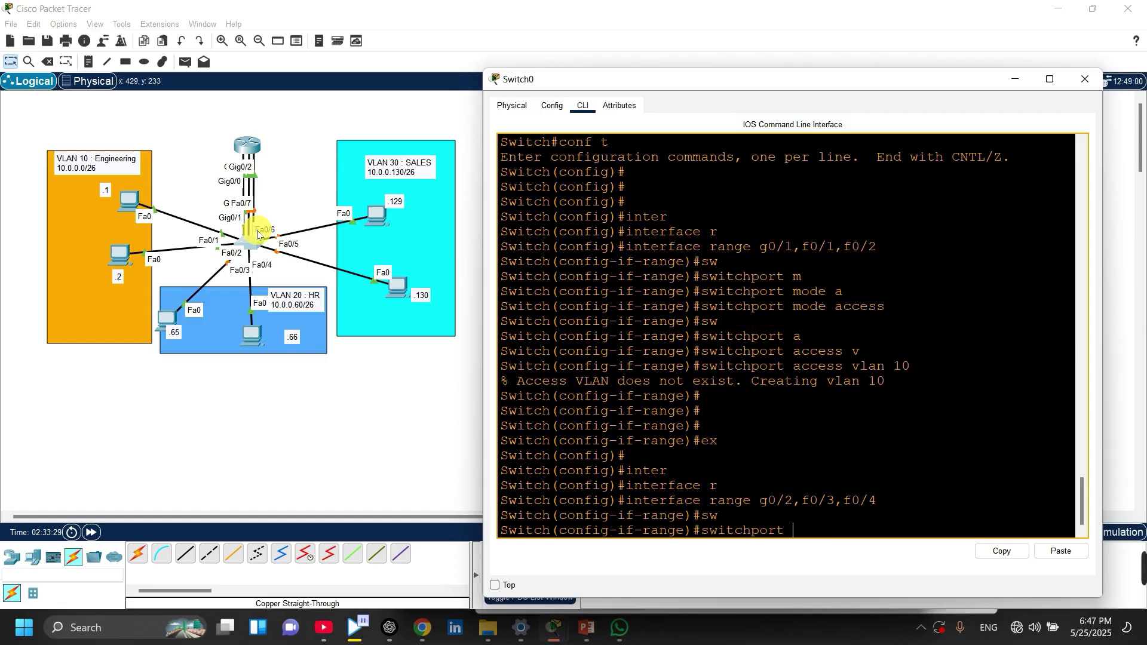
{"action": "type", "text": "m"}
{"action": "key", "text": "Tab"}
{"action": "type", "text": "a"}
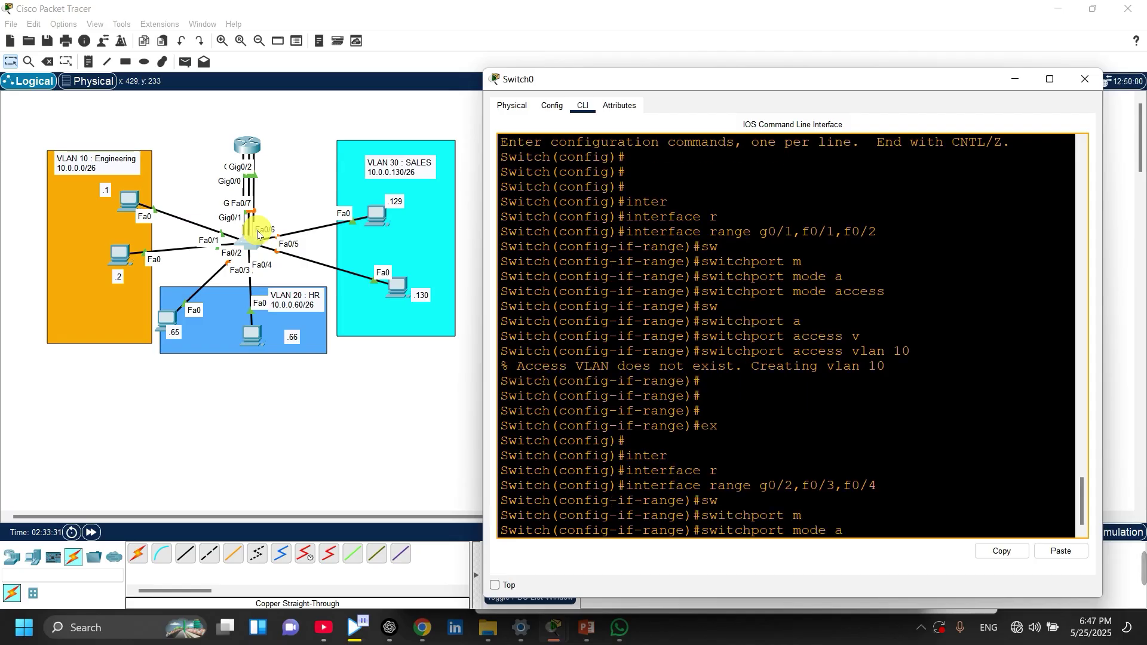
{"action": "key", "text": "Tab"}
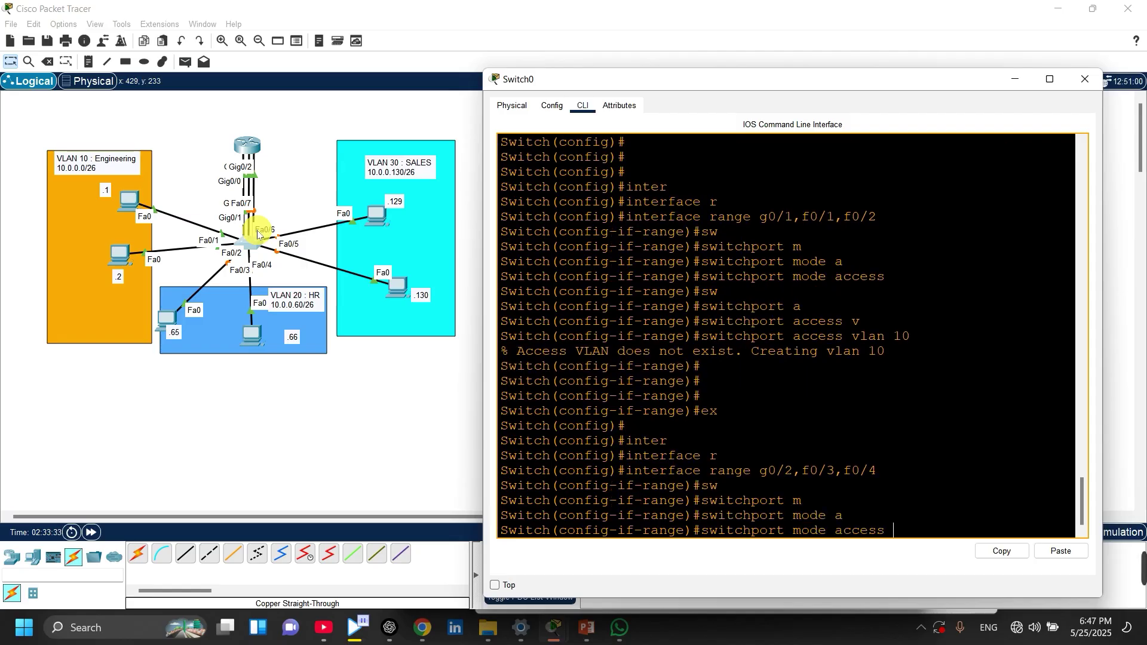
{"action": "key", "text": "Return"}
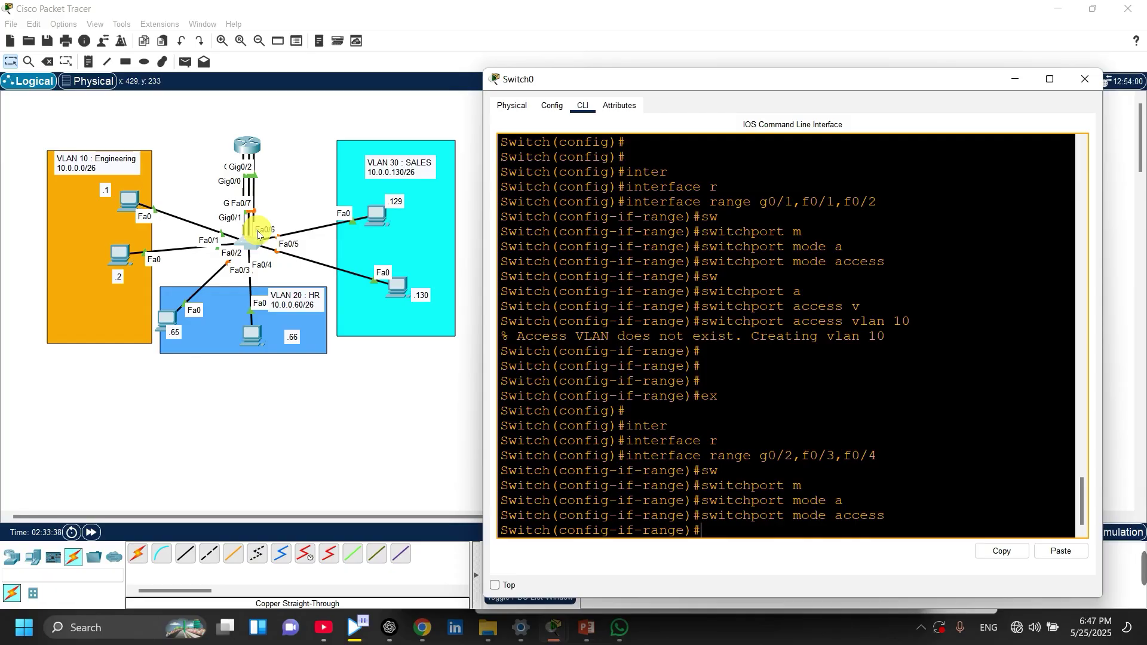
- Assign the g0/2, f0/3 and f0/4 ports to access VLAN 20 and return to global configuration mode
{"action": "type", "text": "sw"}
{"action": "key", "text": "Tab"}
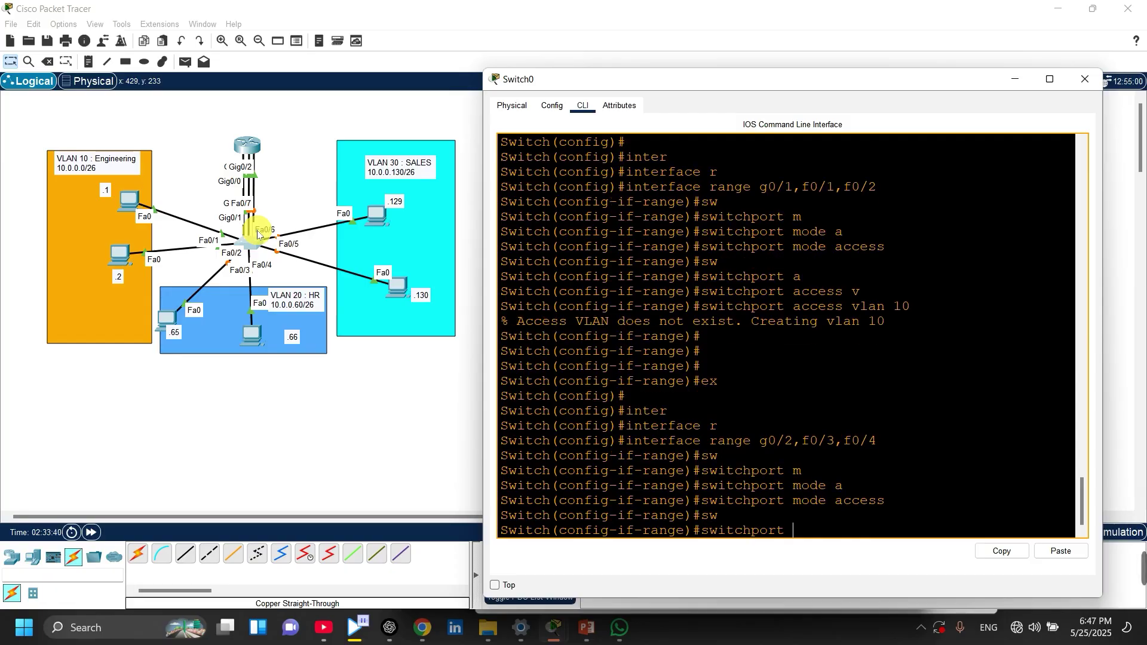
{"action": "type", "text": "a"}
{"action": "key", "text": "Tab"}
{"action": "type", "text": "v"}
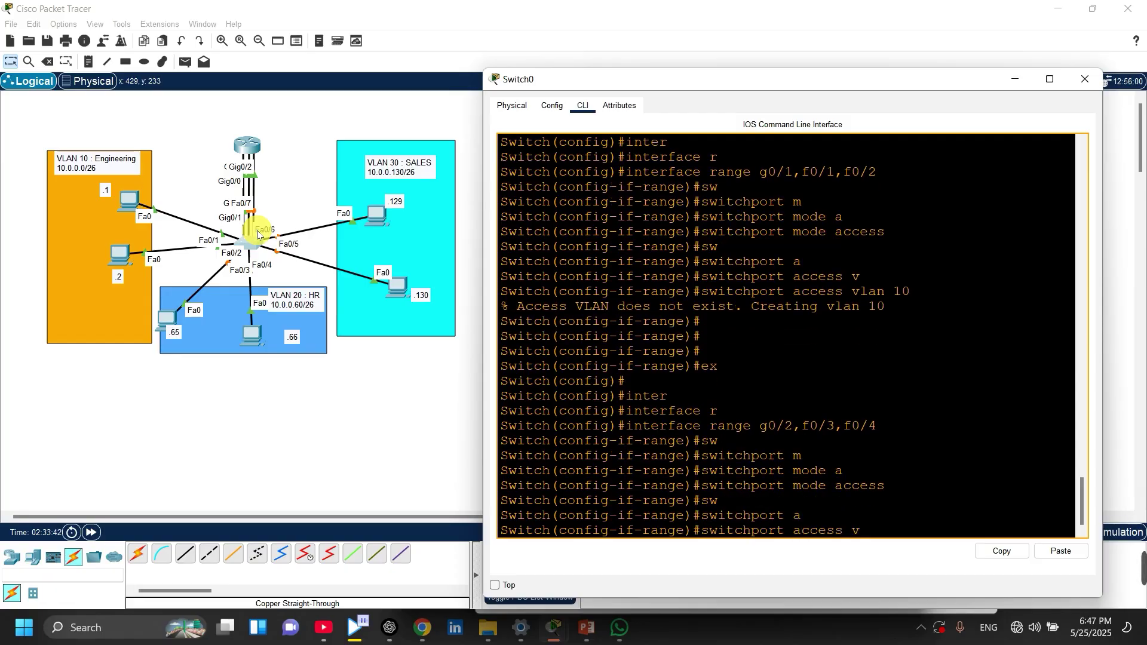
{"action": "key", "text": "Tab"}
{"action": "type", "text": "2"}
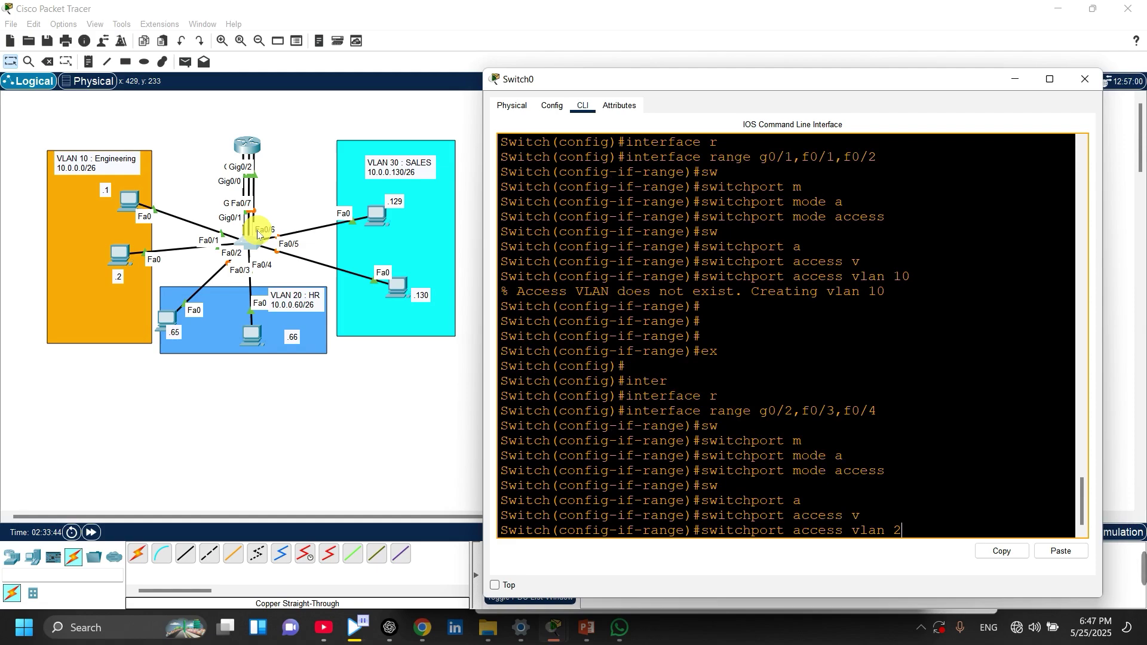
{"action": "type", "text": "0"}
{"action": "key", "text": "Return"}
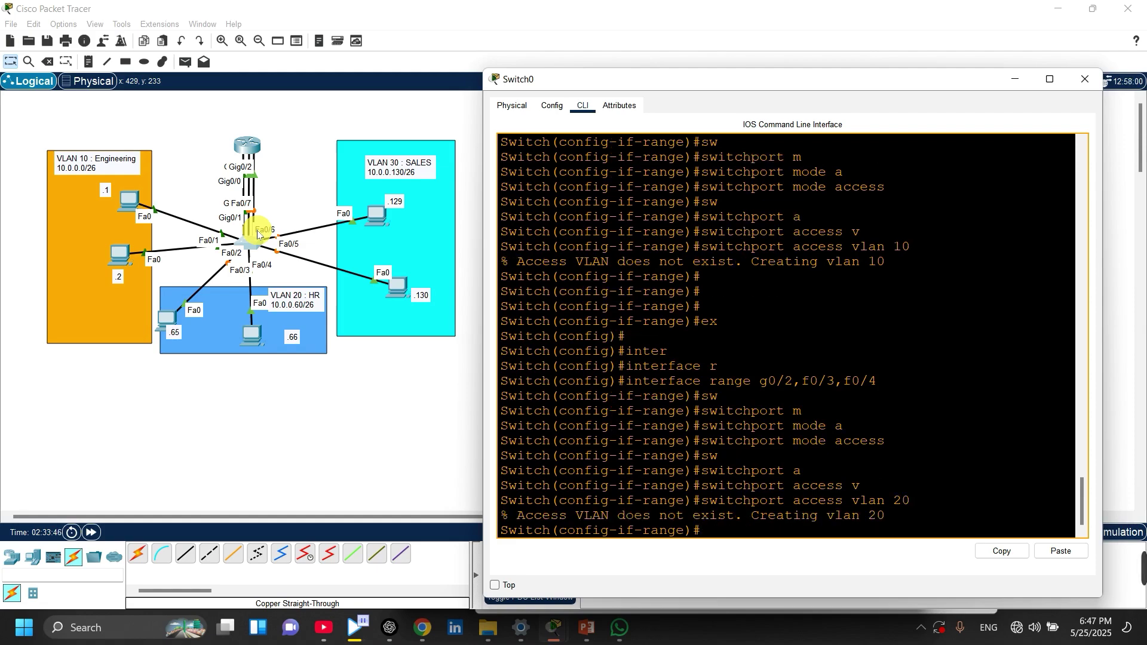
{"action": "type", "text": "ex"}
{"action": "key", "text": "Return"}
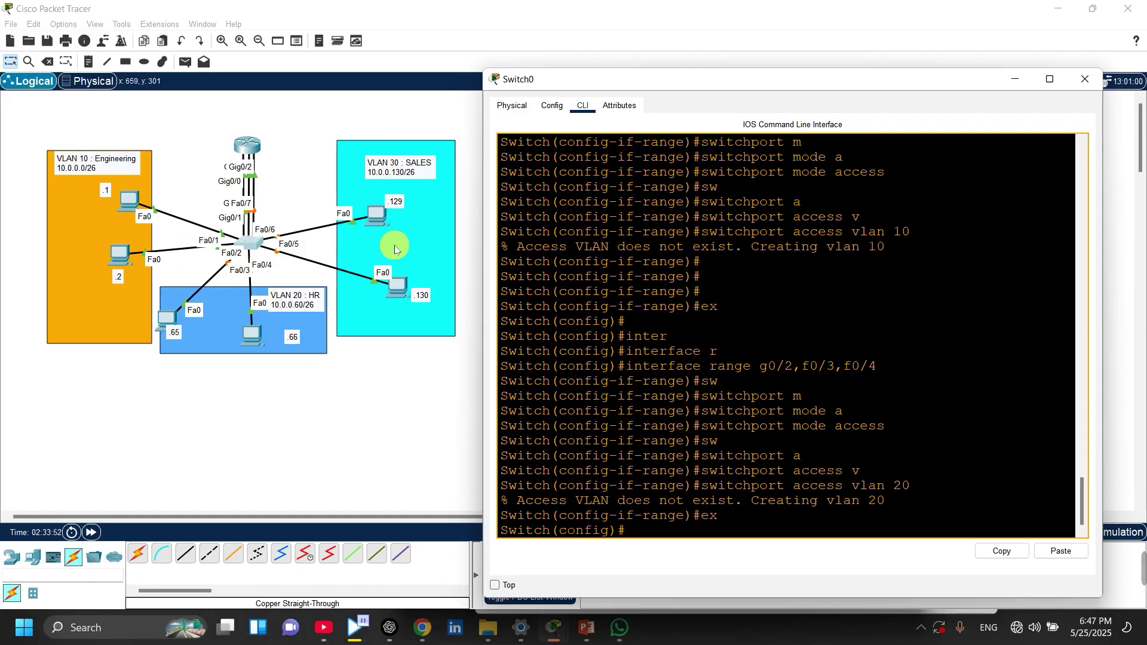
- Begin an interface range command at the global configuration prompt
{"action": "type", "text": "inter"}
{"action": "key", "text": "Tab"}
{"action": "type", "text": "r"}
{"action": "key", "text": "Tab"}
{"action": "type", "text": "g"}
{"action": "key", "text": "Tab"}
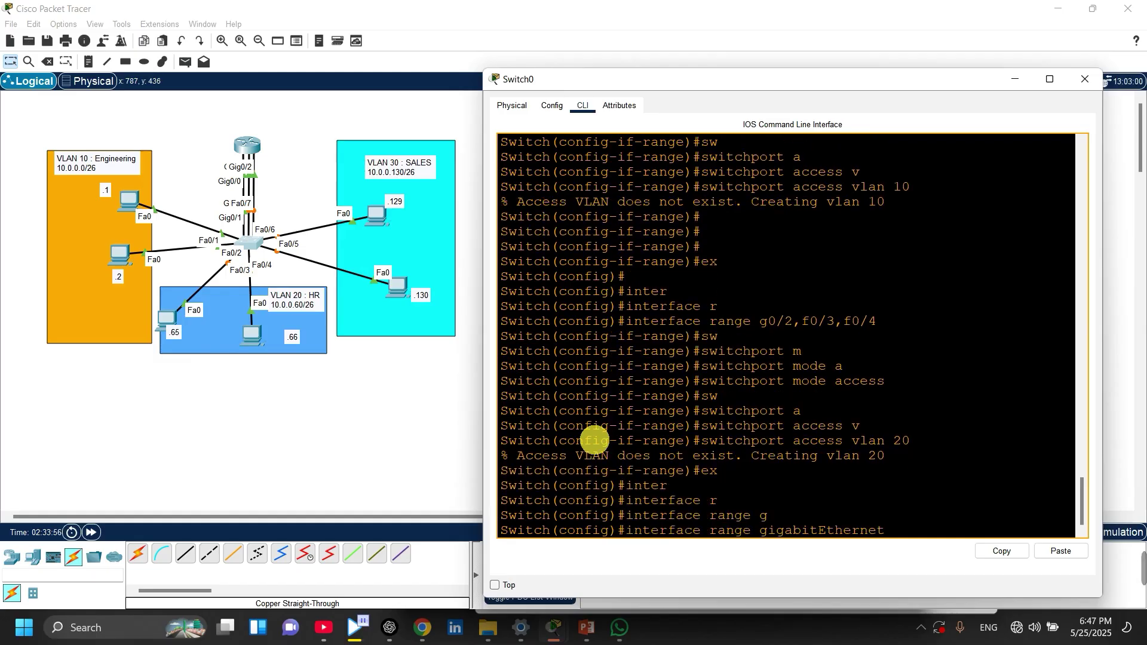
{"action": "key", "text": "BackSpace"}
{"action": "key", "text": "BackSpace"}
{"action": "key", "text": "BackSpace"}
{"action": "key", "text": "BackSpace"}
{"action": "key", "text": "BackSpace"}
{"action": "key", "text": "BackSpace"}
{"action": "key", "text": "BackSpace"}
{"action": "key", "text": "BackSpace"}
{"action": "key", "text": "BackSpace"}
{"action": "key", "text": "BackSpace"}
{"action": "key", "text": "BackSpace"}
{"action": "key", "text": "BackSpace"}
{"action": "key", "text": "BackSpace"}
{"action": "key", "text": "BackSpace"}
{"action": "key", "text": "BackSpace"}
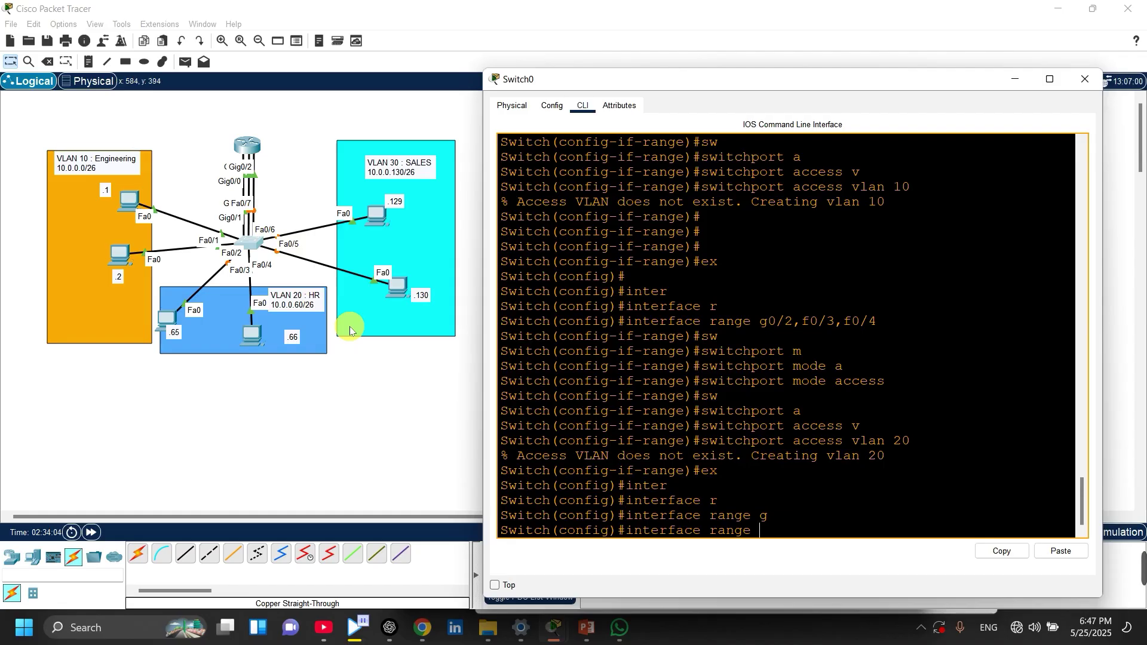
- Select the switch interface range fastEthernet 0/5 -7 for configuration
{"action": "key", "text": "Tab"}
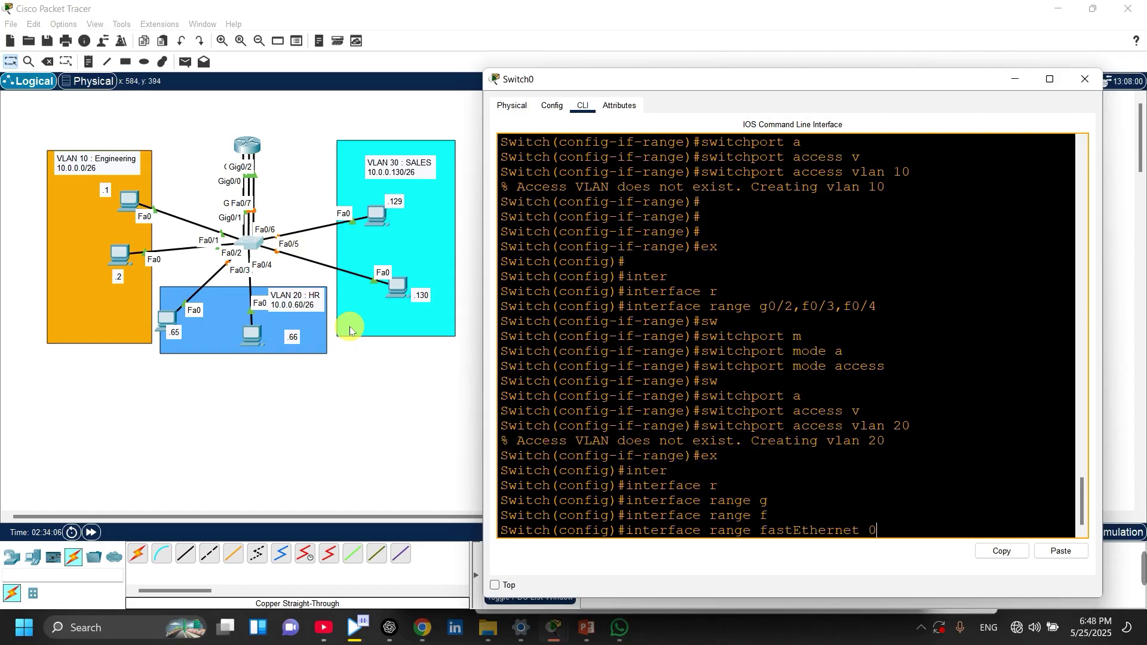
{"action": "type", "text": "0/5 -7"}
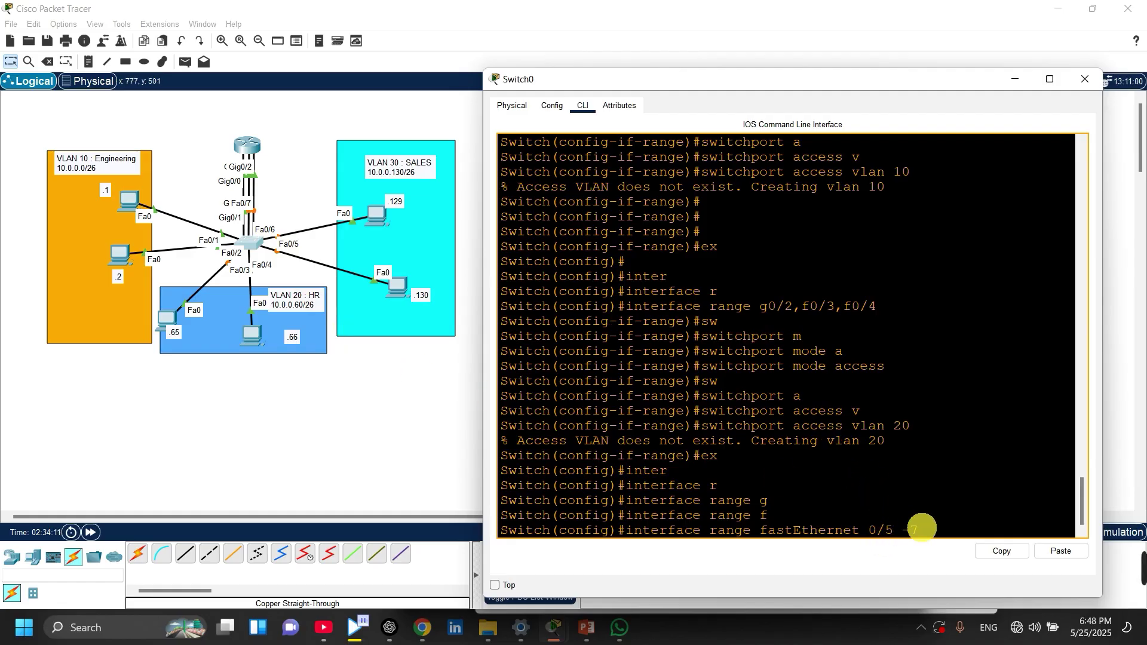
{"action": "left_click_drag", "start_coordinate": [922, 528], "coordinate": [839, 514]}
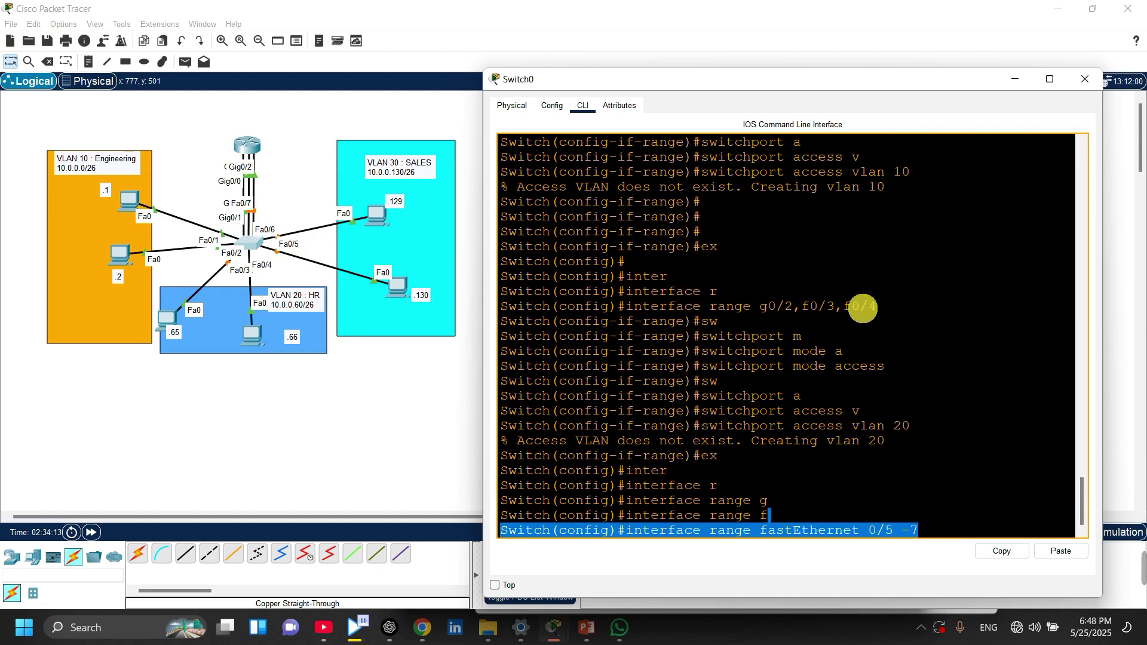
{"action": "left_click_drag", "start_coordinate": [868, 306], "coordinate": [819, 307]}
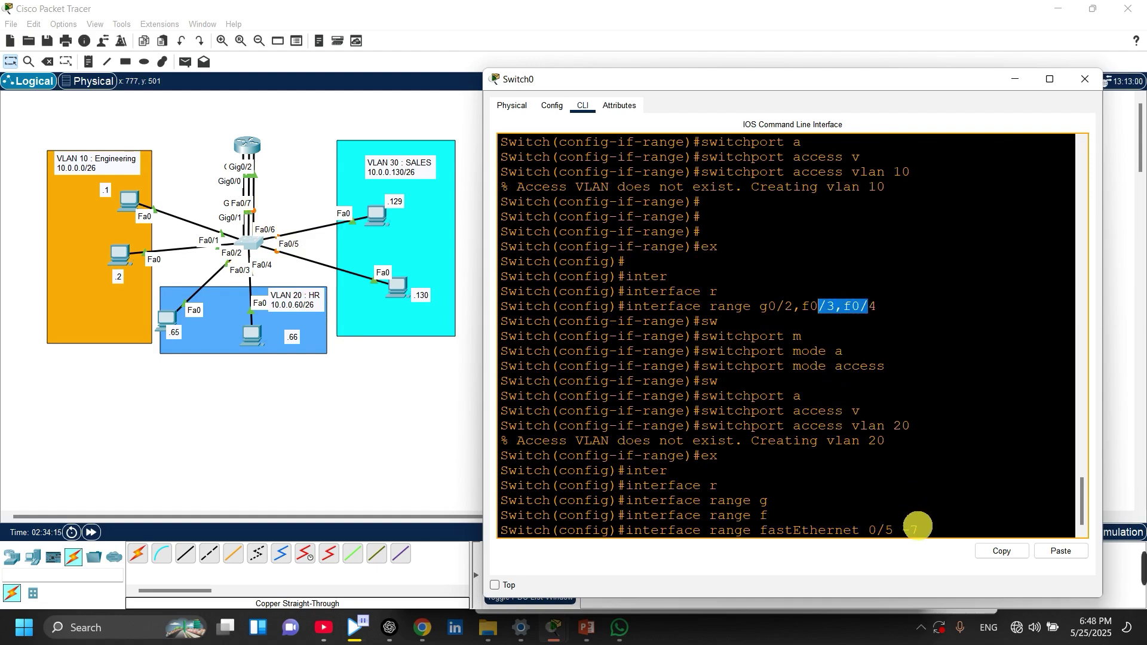
{"action": "left_click", "coordinate": [918, 528]}
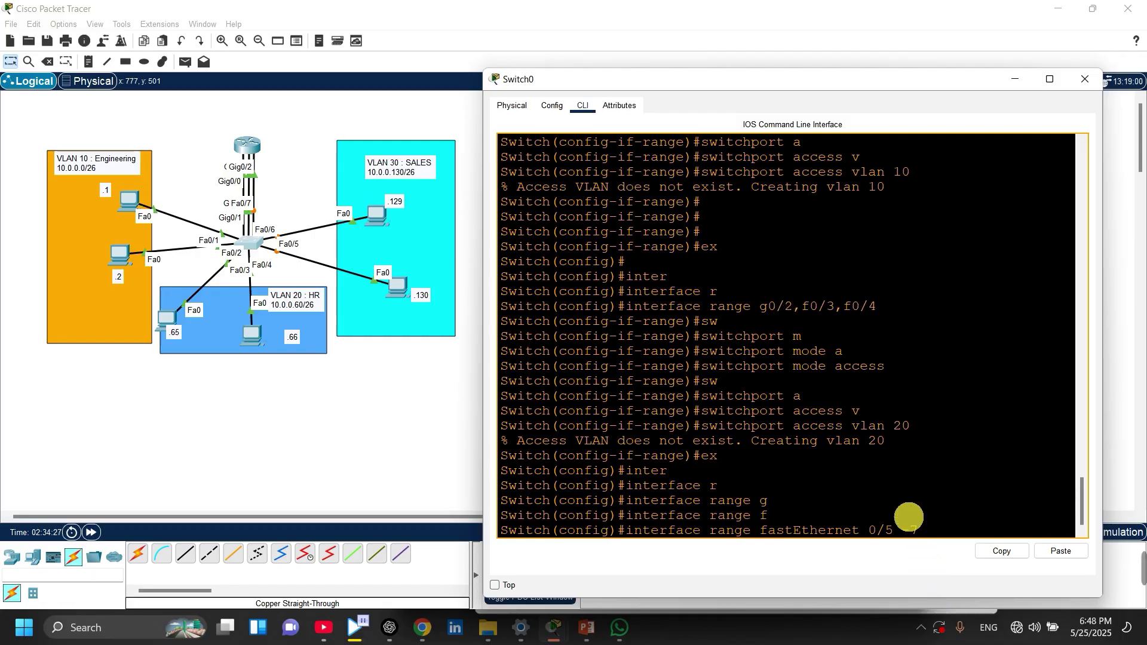
{"action": "left_click_drag", "start_coordinate": [876, 305], "coordinate": [835, 306]}
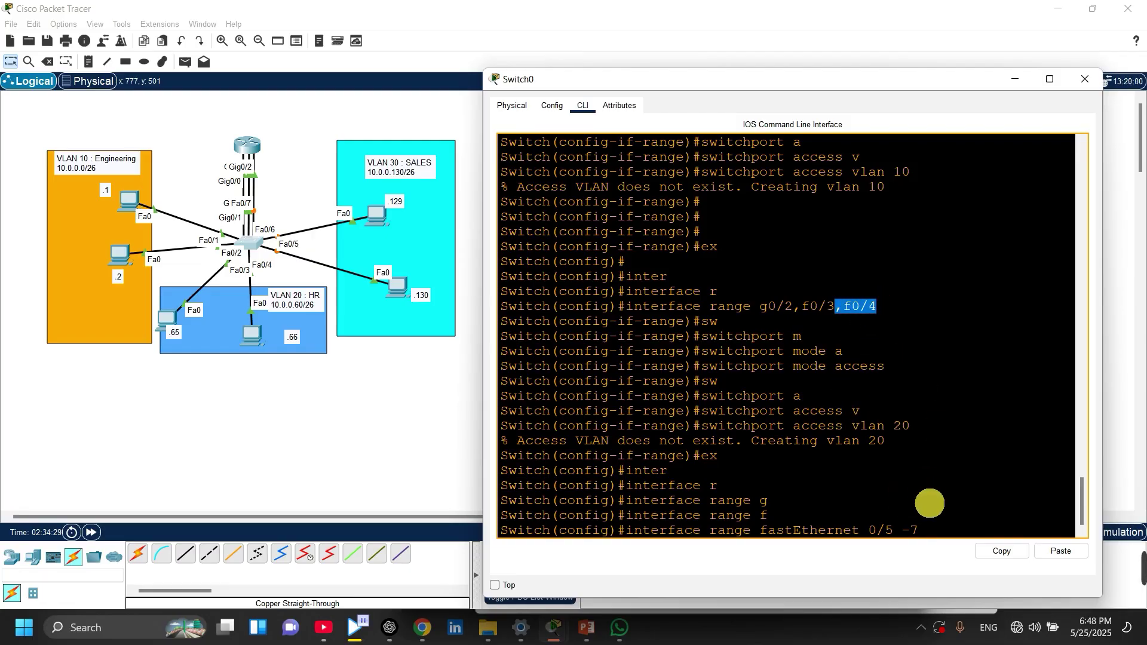
{"action": "left_click", "coordinate": [924, 521]}
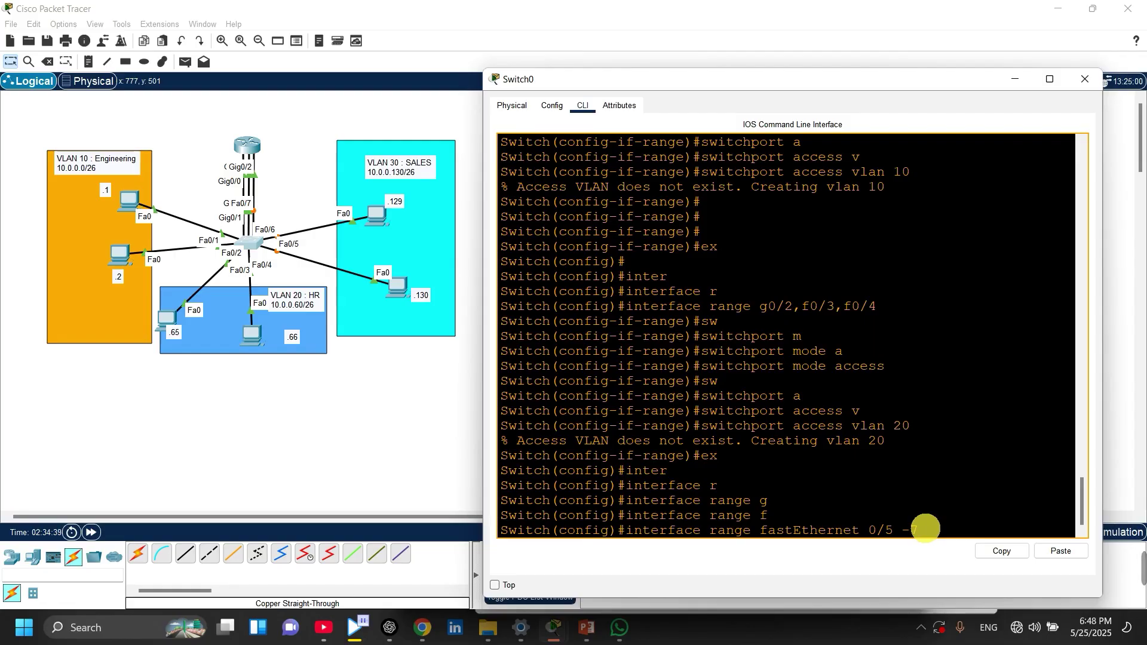
{"action": "key", "text": "Return"}
- Set the FastEthernet 0/5 to 0/7 ports to access mode with switchport mode access
{"action": "type", "text": "sw"}
{"action": "key", "text": "Tab"}
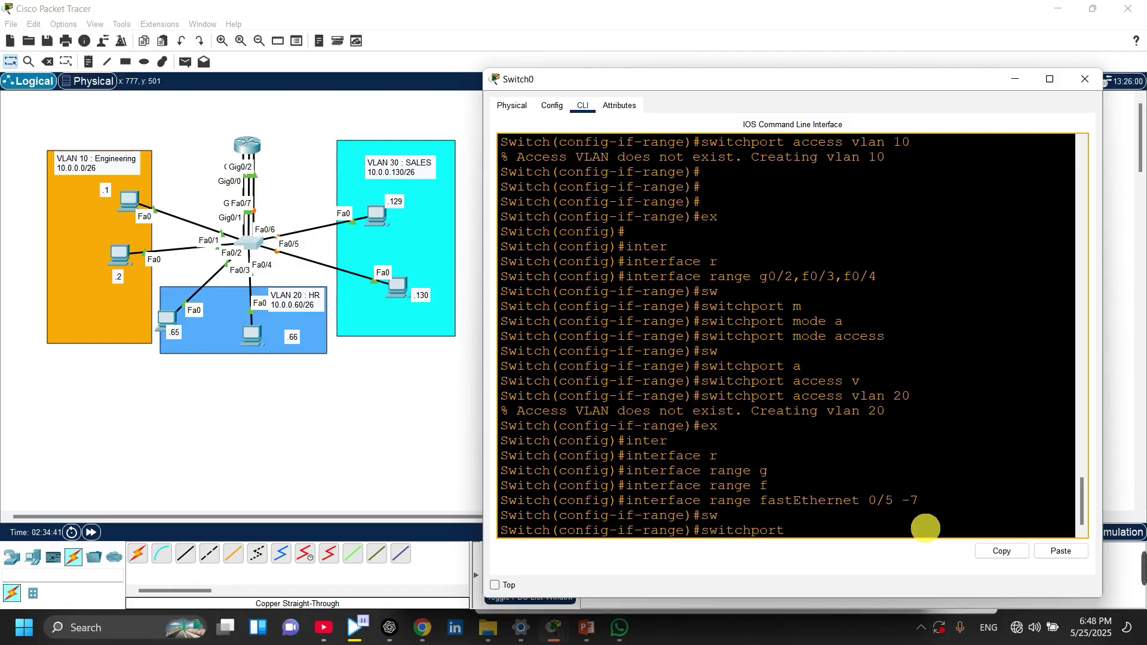
{"action": "type", "text": "m"}
{"action": "key", "text": "Tab"}
{"action": "type", "text": "a"}
{"action": "key", "text": "Tab"}
{"action": "key", "text": "Return"}
- Assign the FastEthernet 0/5 to 0/7 ports to access VLAN 30 and return to global configuration mode
{"action": "type", "text": "sw"}
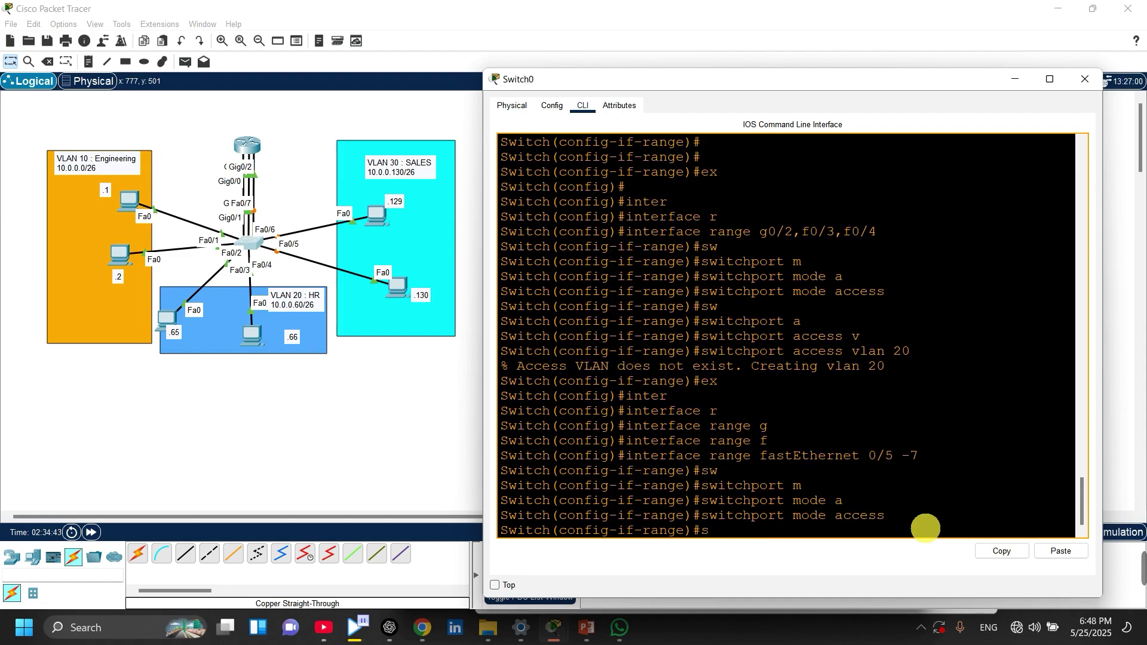
{"action": "key", "text": "Tab"}
{"action": "type", "text": "a"}
{"action": "key", "text": "Tab"}
{"action": "type", "text": "v"}
{"action": "key", "text": "Tab"}
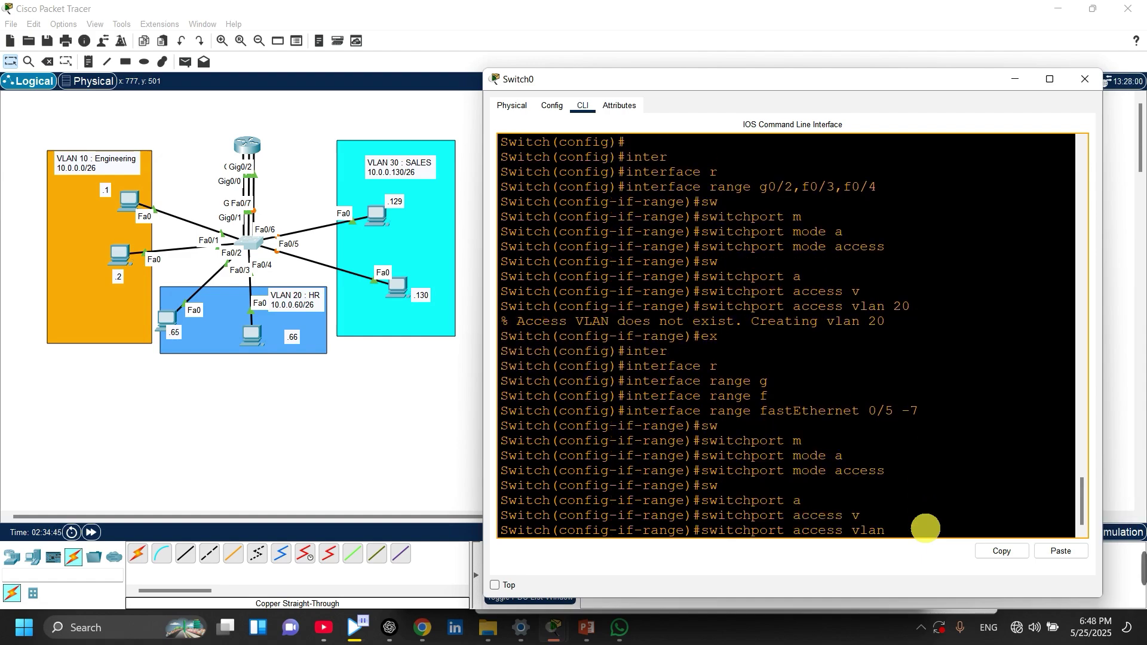
{"action": "type", "text": "30"}
{"action": "key", "text": "Return"}
{"action": "key", "text": "Return"}
{"action": "key", "text": "Return"}
{"action": "key", "text": "Return"}
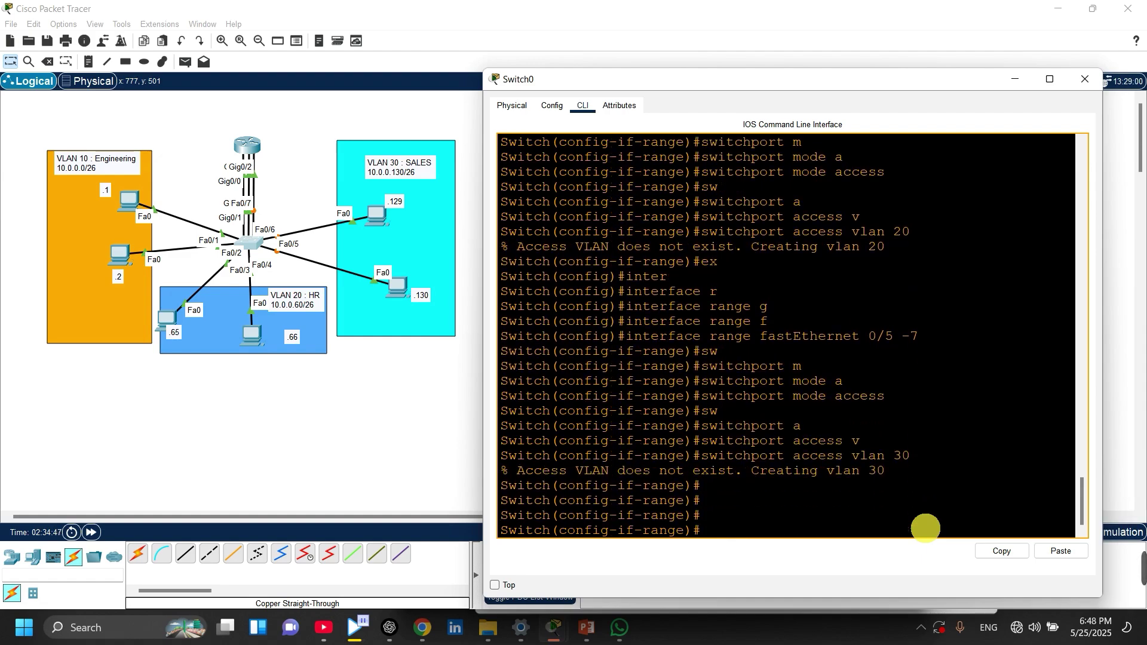
{"action": "type", "text": "ex"}
{"action": "key", "text": "Return"}
{"action": "key", "text": "Return"}
{"action": "key", "text": "Return"}
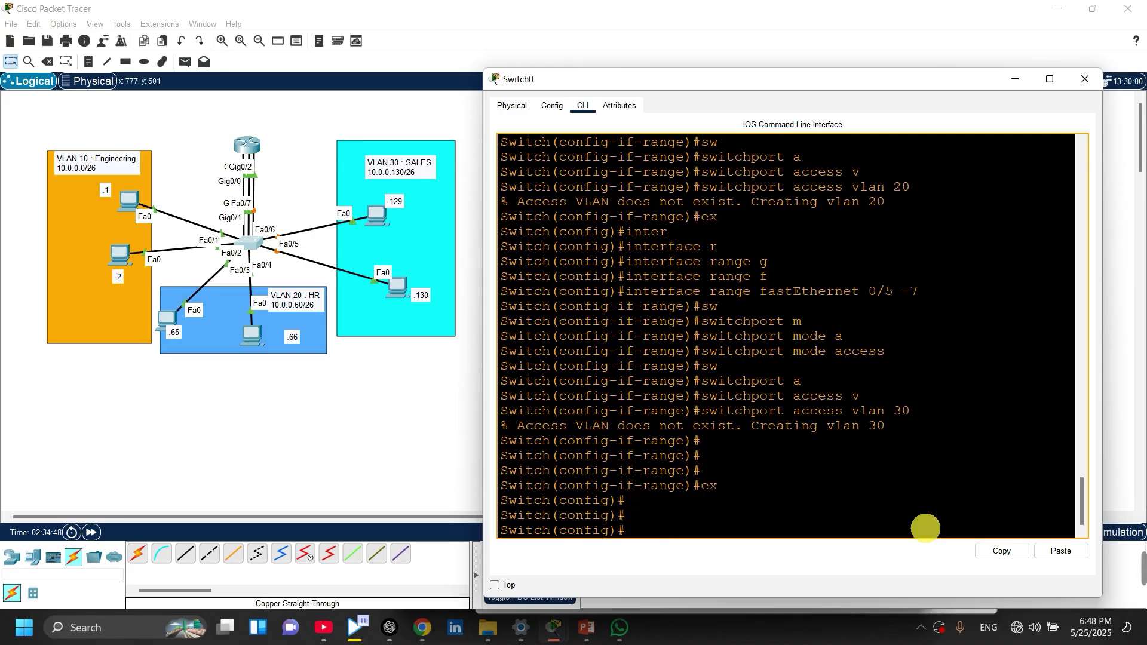
- Display the switch's brief VLAN table from configuration mode with do sh vlan br
{"action": "type", "text": "do sh vlan be"}
{"action": "key", "text": "Return"}
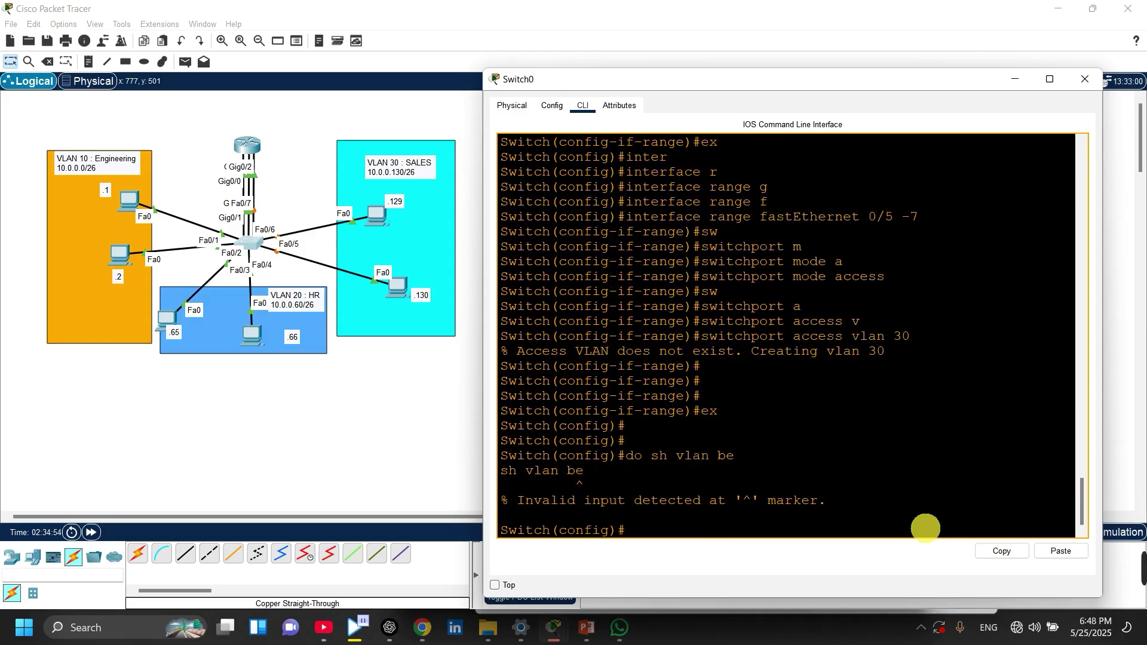
{"action": "key", "text": "Up"}
{"action": "key", "text": "BackSpace"}
{"action": "key", "text": "Return"}
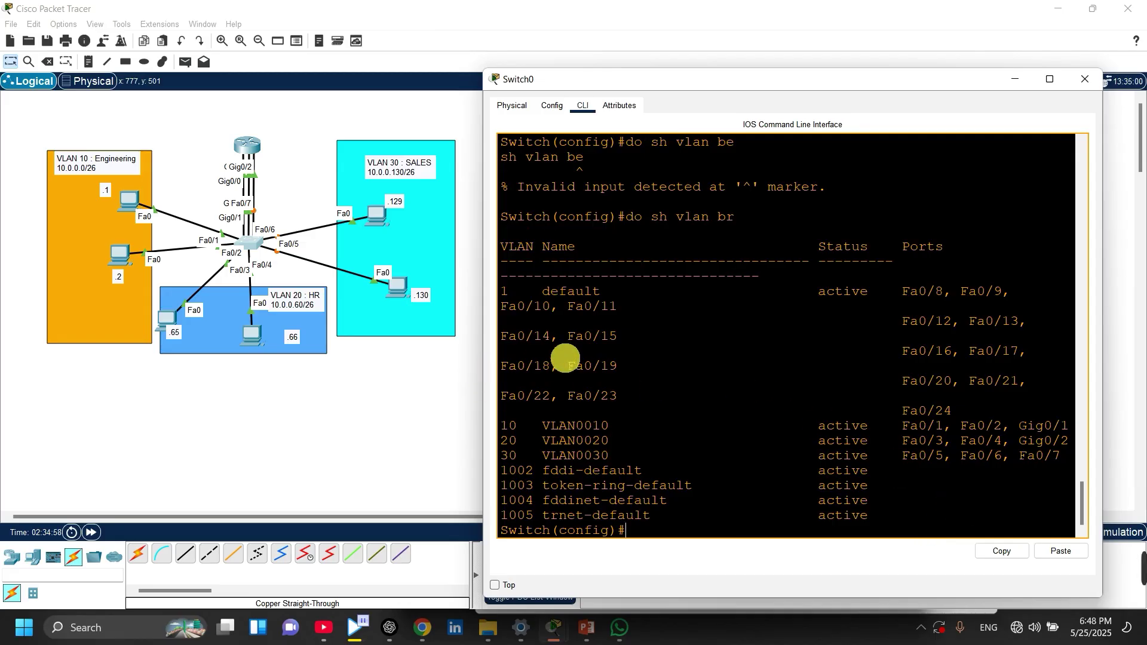
- Widen the switch window and examine the names and port assignments of VLANs 10, 20 and 30 in the table
{"action": "left_click_drag", "start_coordinate": [487, 337], "coordinate": [434, 337]}
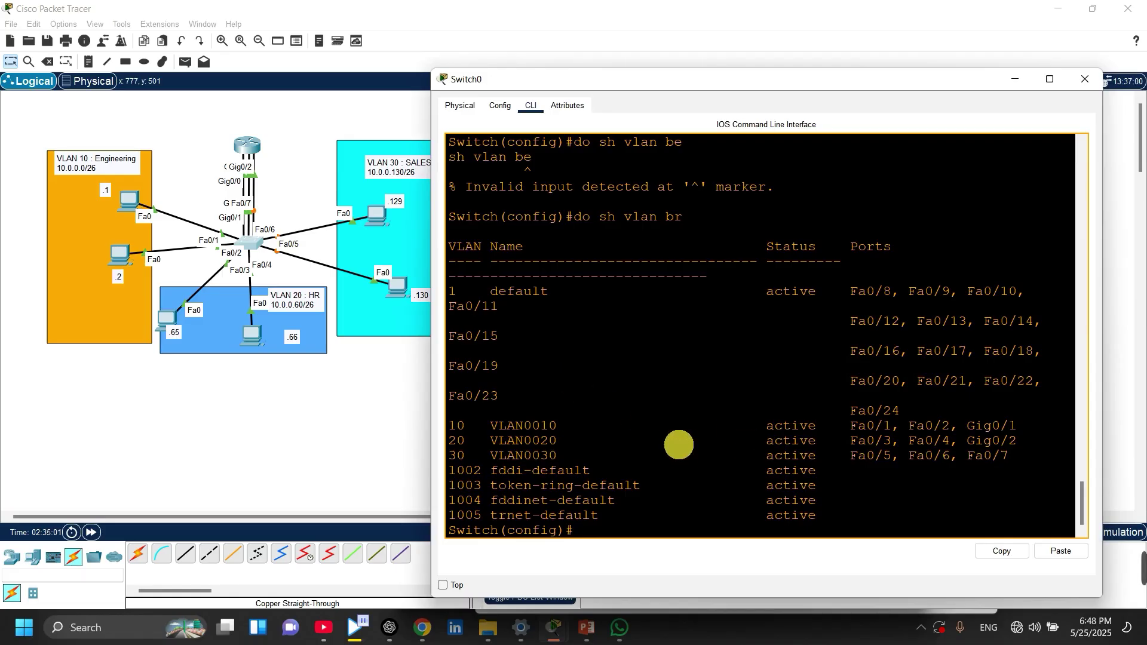
{"action": "left_click_drag", "start_coordinate": [449, 426], "coordinate": [1017, 426]}
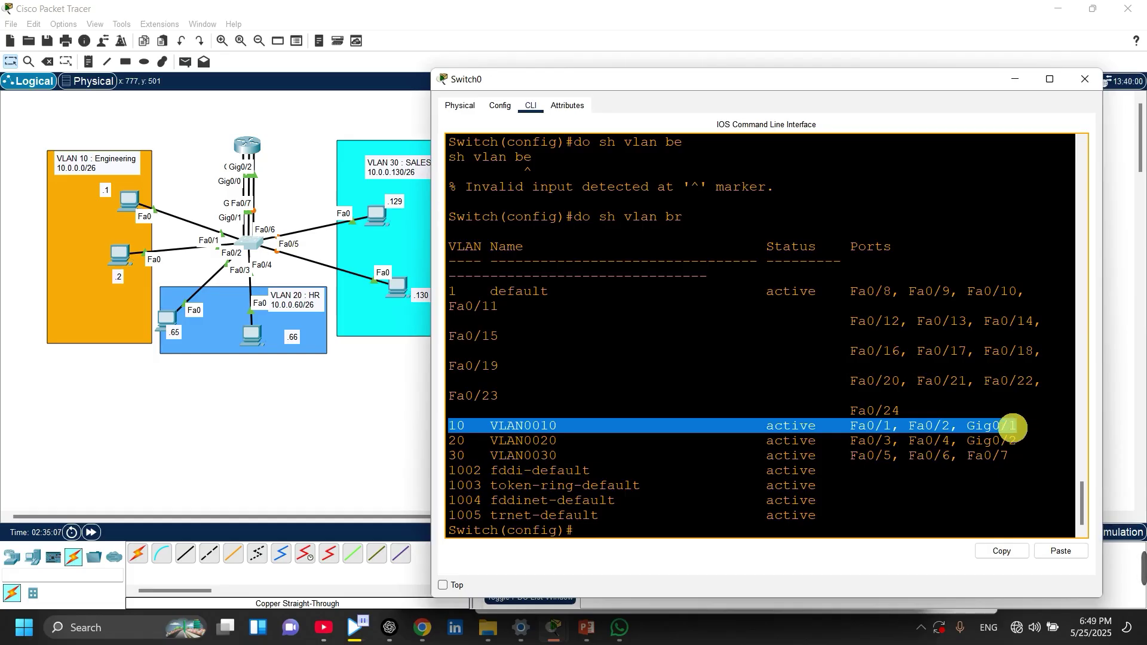
{"action": "left_click", "coordinate": [875, 428]}
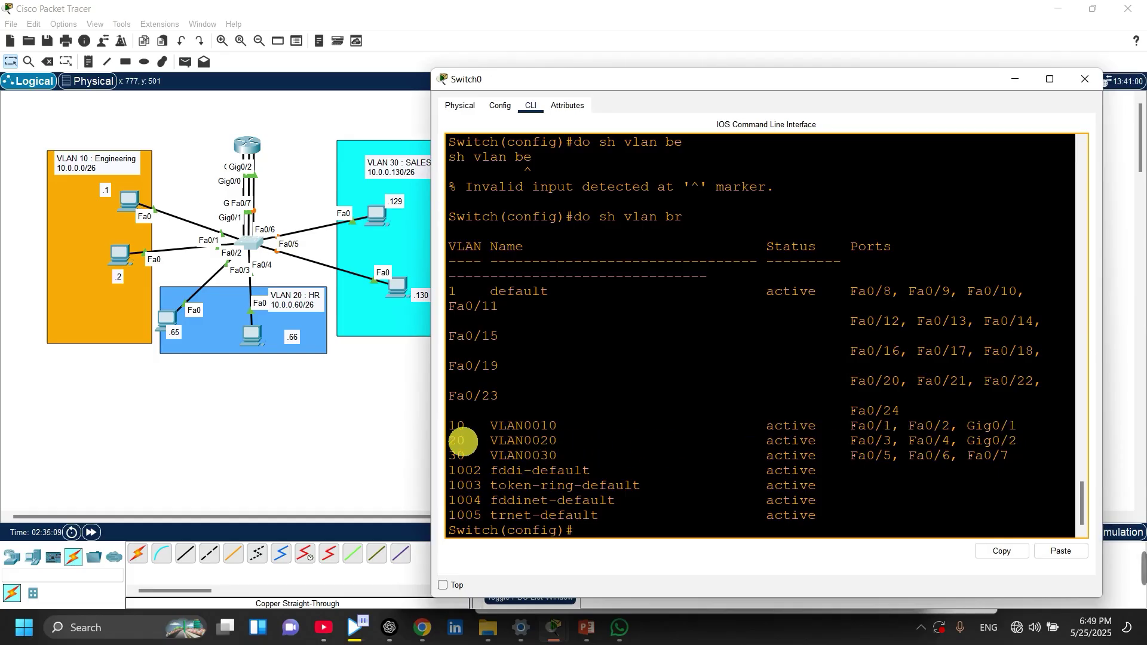
{"action": "left_click_drag", "start_coordinate": [454, 441], "coordinate": [1075, 442]}
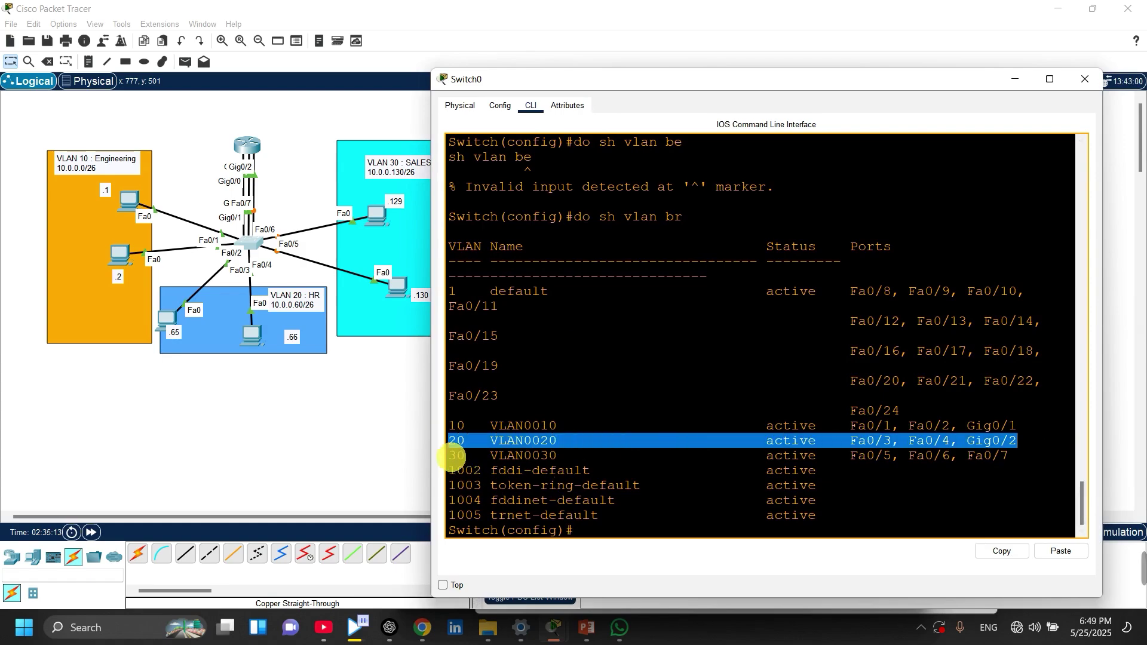
{"action": "left_click_drag", "start_coordinate": [450, 455], "coordinate": [1009, 455]}
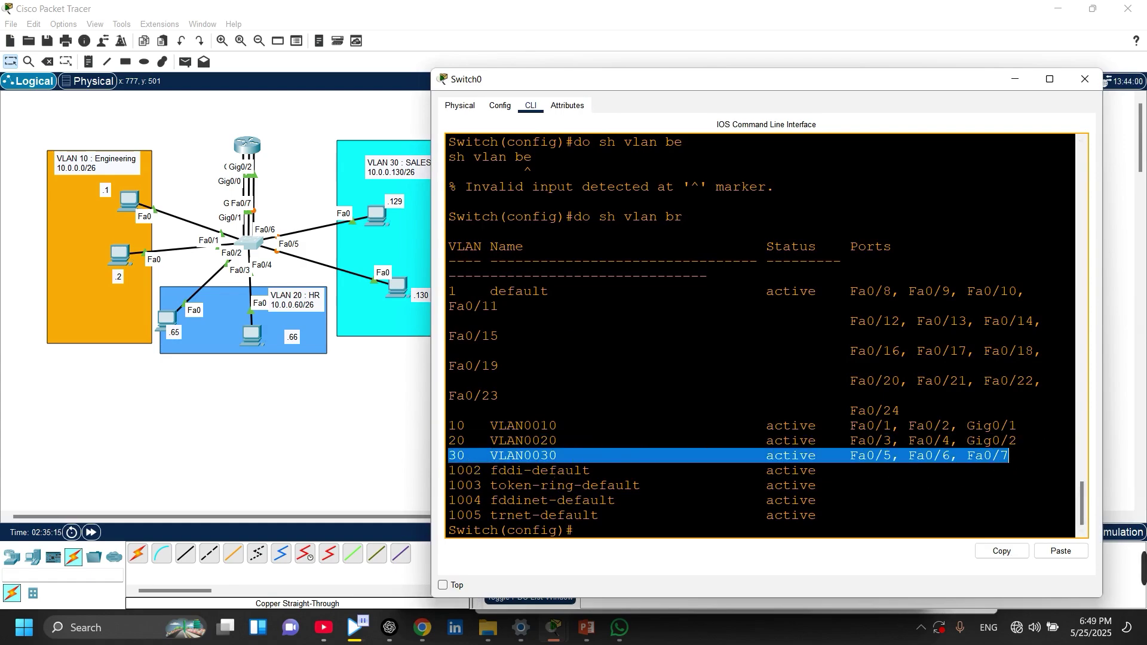
{"action": "left_click", "coordinate": [587, 528]}
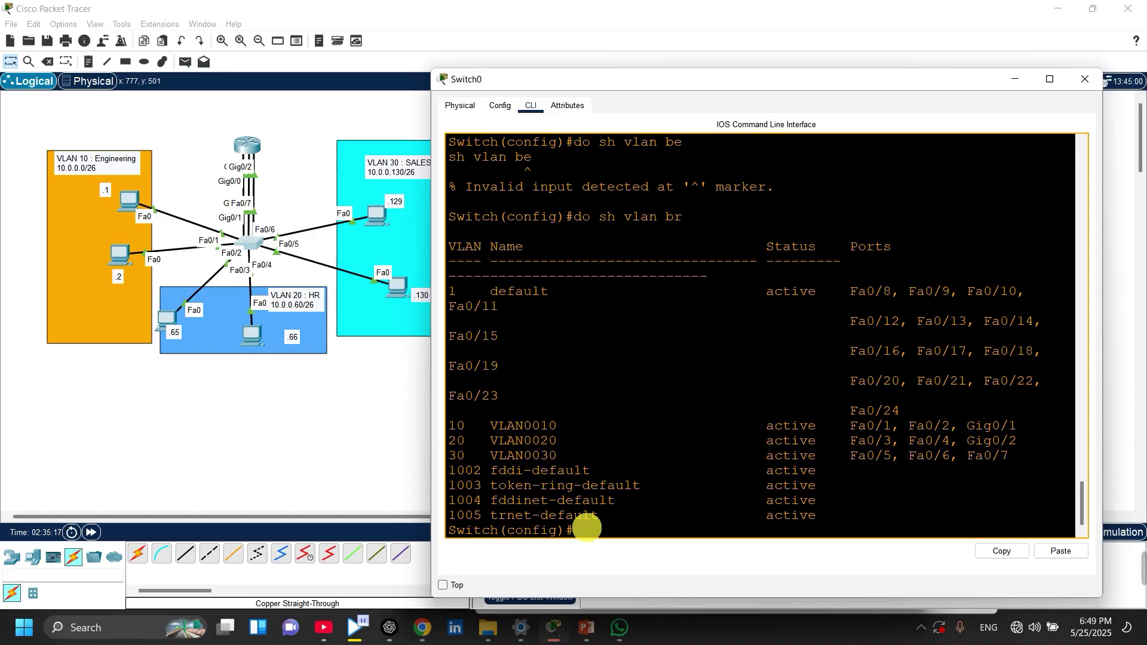
{"action": "key", "text": "Return"}
{"action": "key", "text": "Return"}
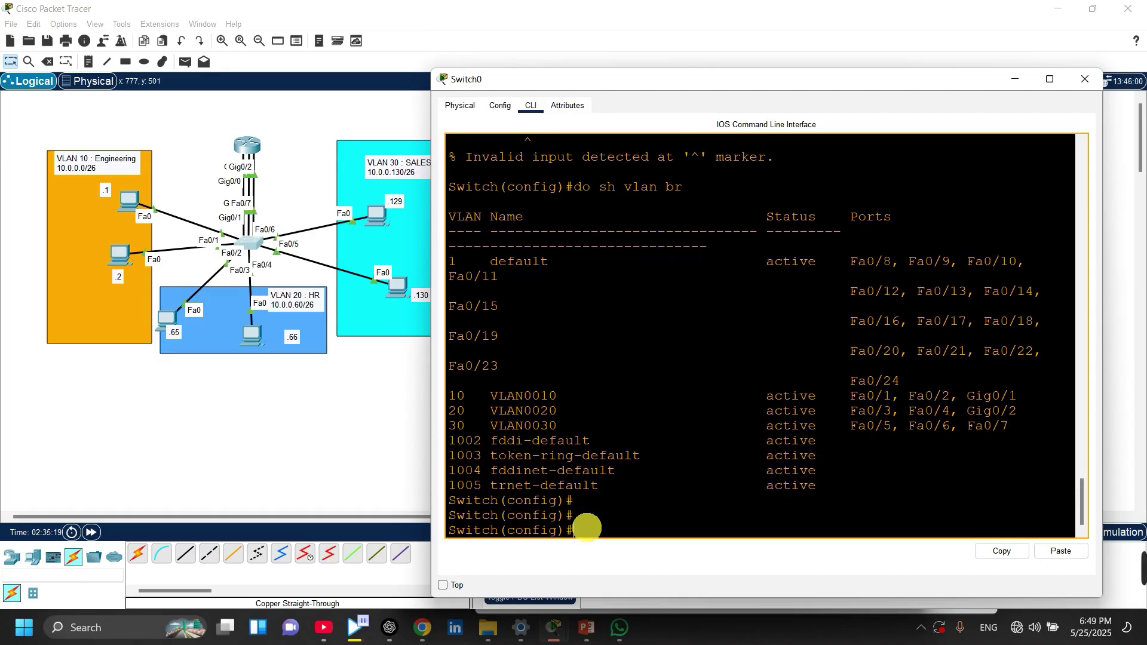
{"action": "left_click_drag", "start_coordinate": [556, 428], "coordinate": [526, 412]}
{"action": "left_click", "coordinate": [536, 420]}
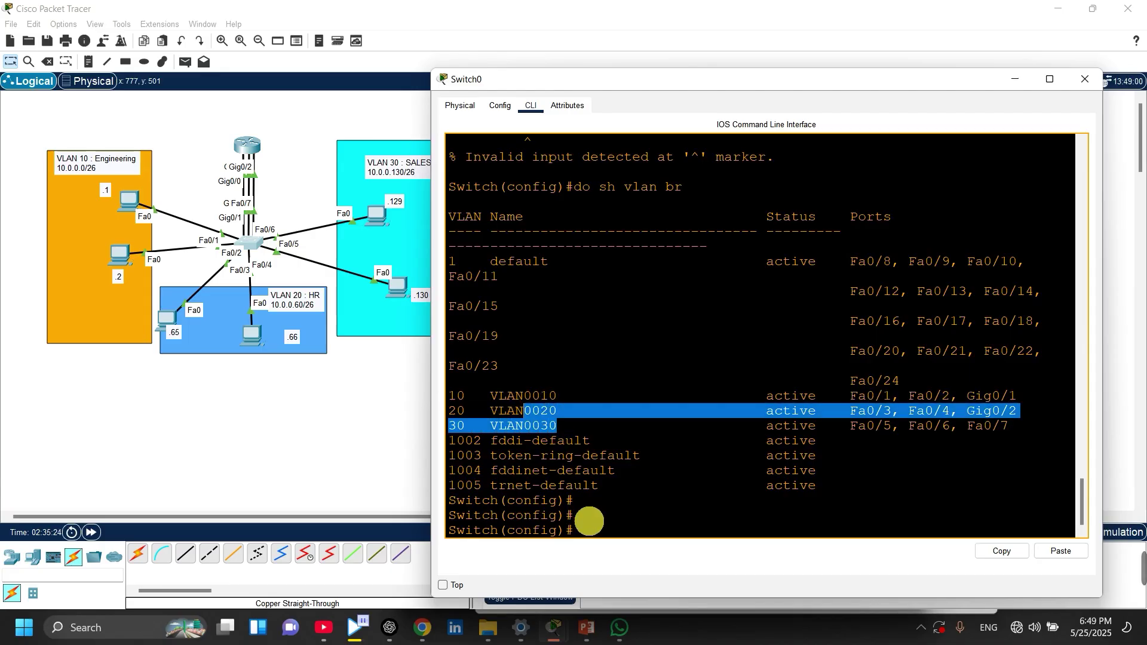
- Enter VLAN 10's configuration mode and name the VLAN Engineerng
{"action": "left_click", "coordinate": [586, 525]}
{"action": "left_click", "coordinate": [574, 527]}
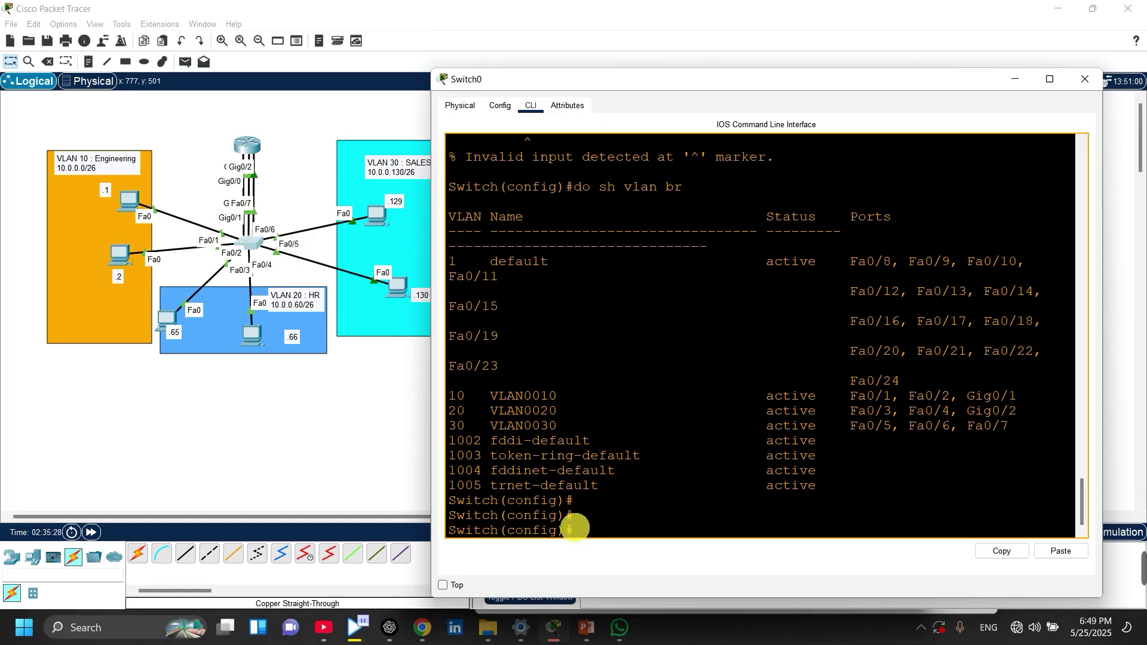
{"action": "type", "text": "vlan "}
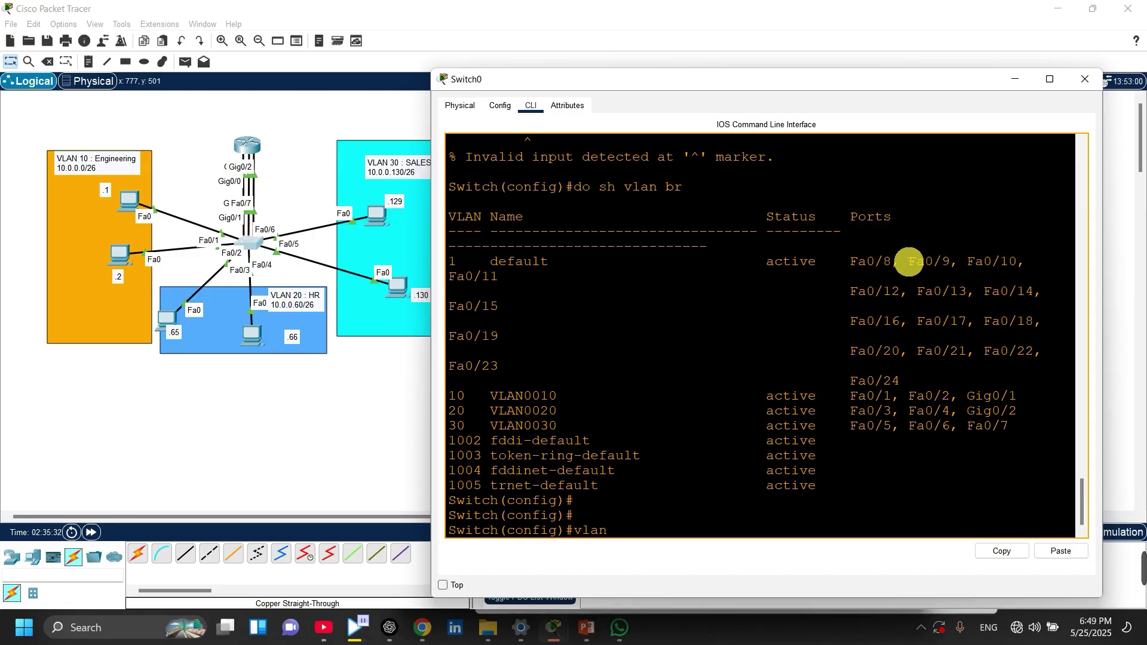
{"action": "type", "text": "10"}
{"action": "key", "text": "Return"}
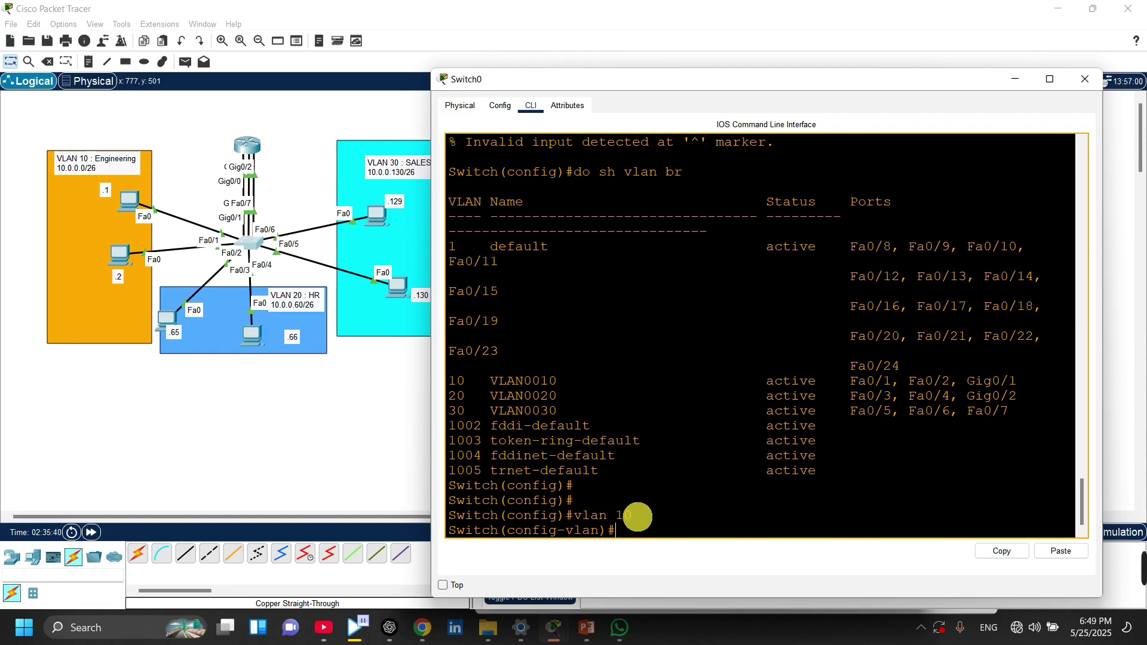
{"action": "left_click_drag", "start_coordinate": [635, 517], "coordinate": [615, 517]}
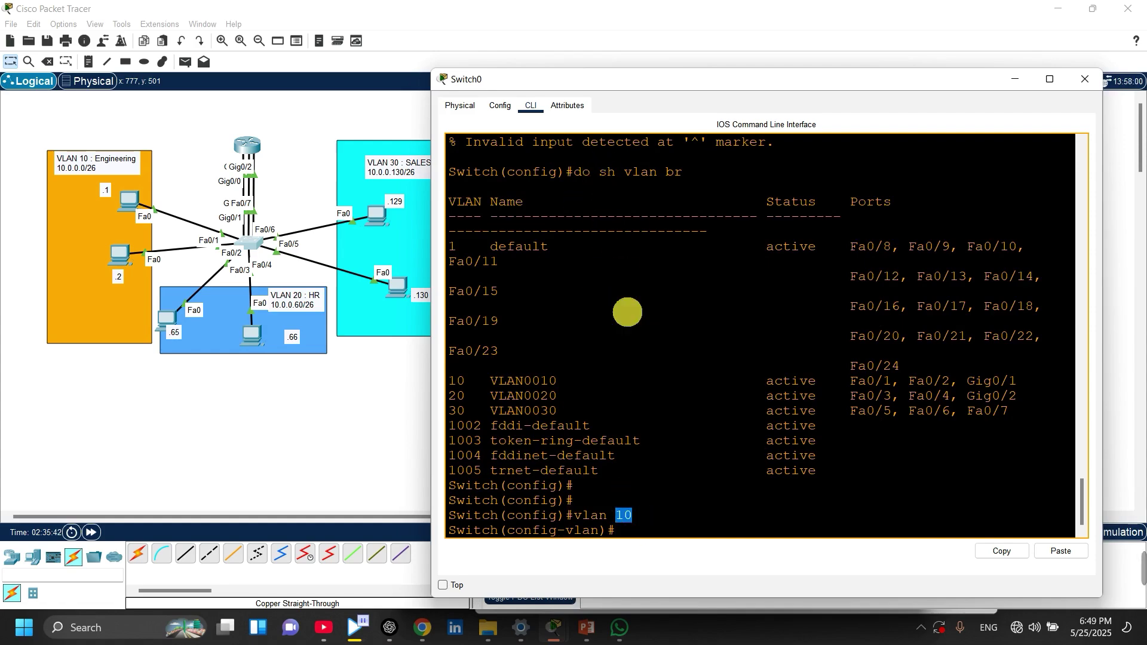
{"action": "scroll", "coordinate": [602, 205], "scroll_direction": "up", "scroll_amount": 3}
{"action": "scroll", "coordinate": [613, 278], "scroll_direction": "down", "scroll_amount": 3}
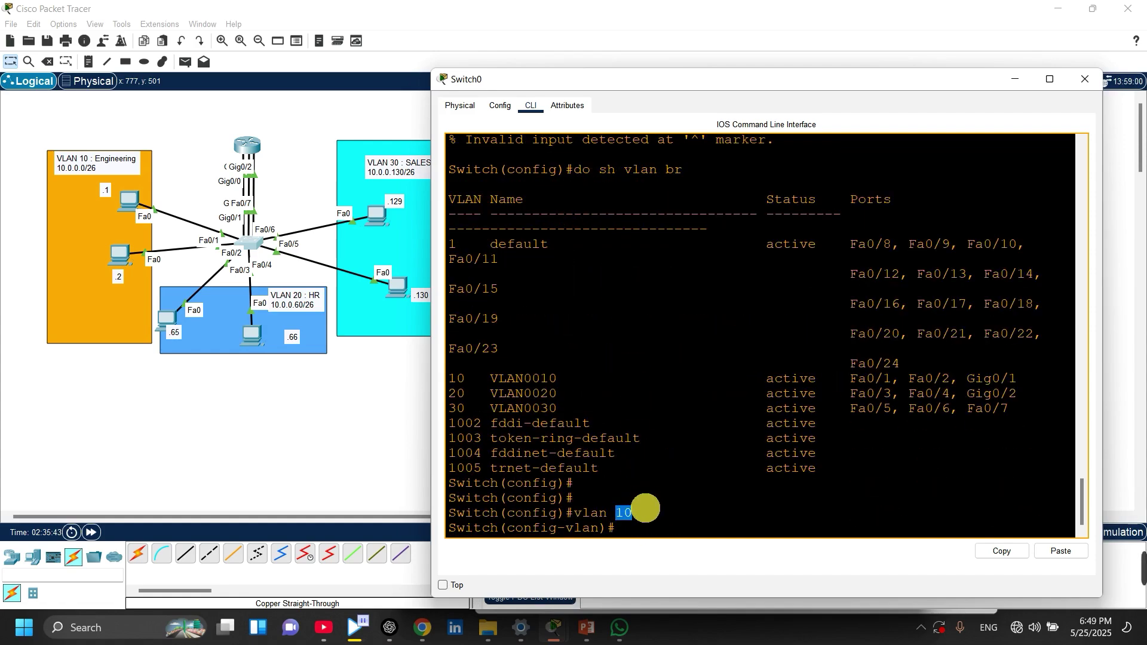
{"action": "left_click", "coordinate": [634, 510]}
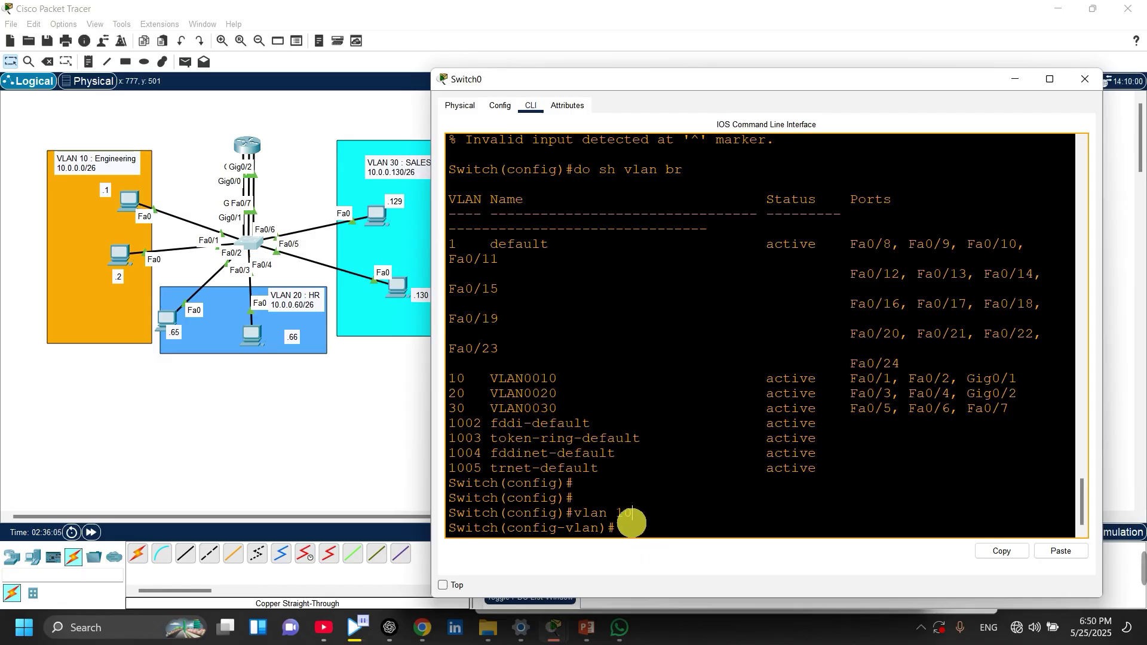
{"action": "left_click", "coordinate": [625, 525]}
{"action": "type", "text": "na"}
{"action": "key", "text": "Tab"}
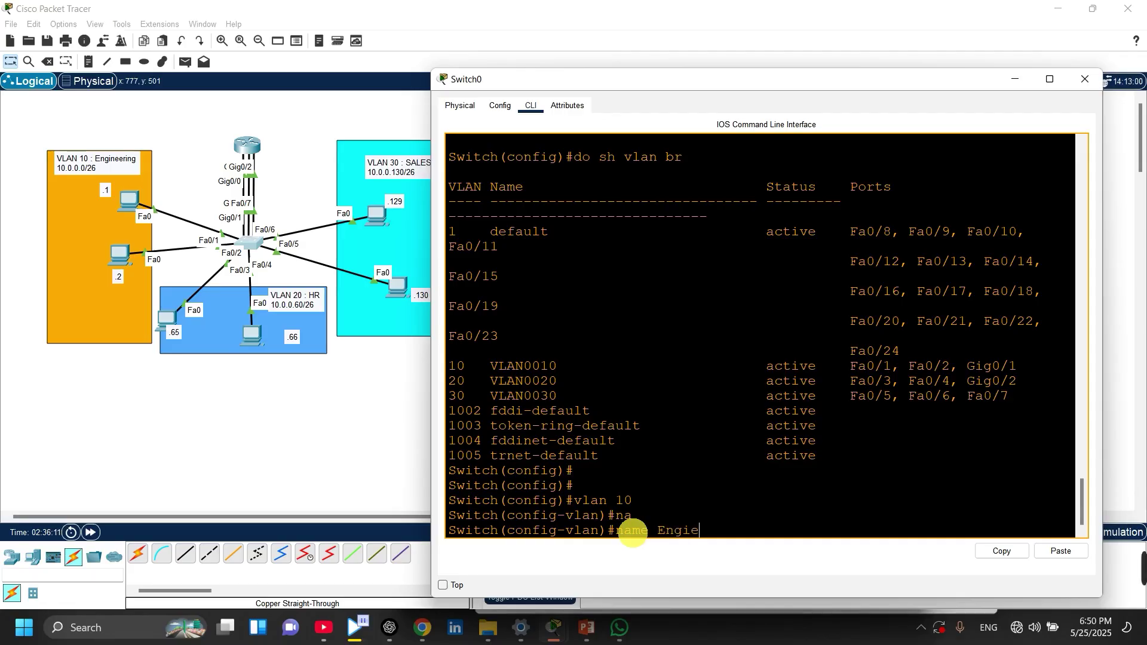
{"action": "type", "text": "Engineerng"}
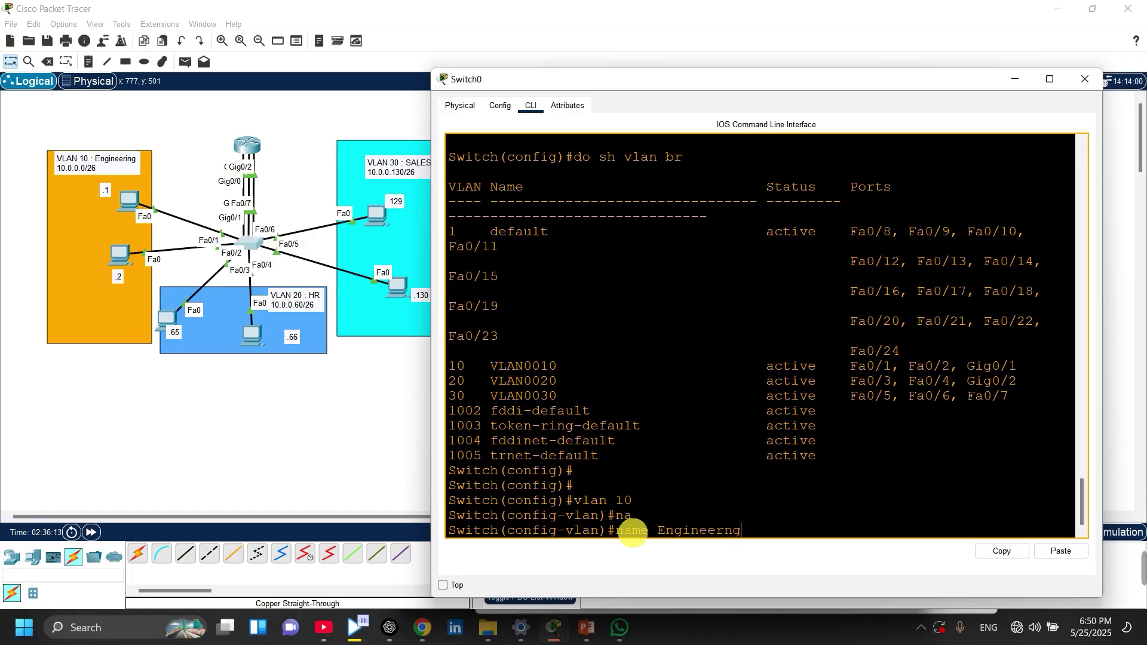
{"action": "key", "text": "Return"}
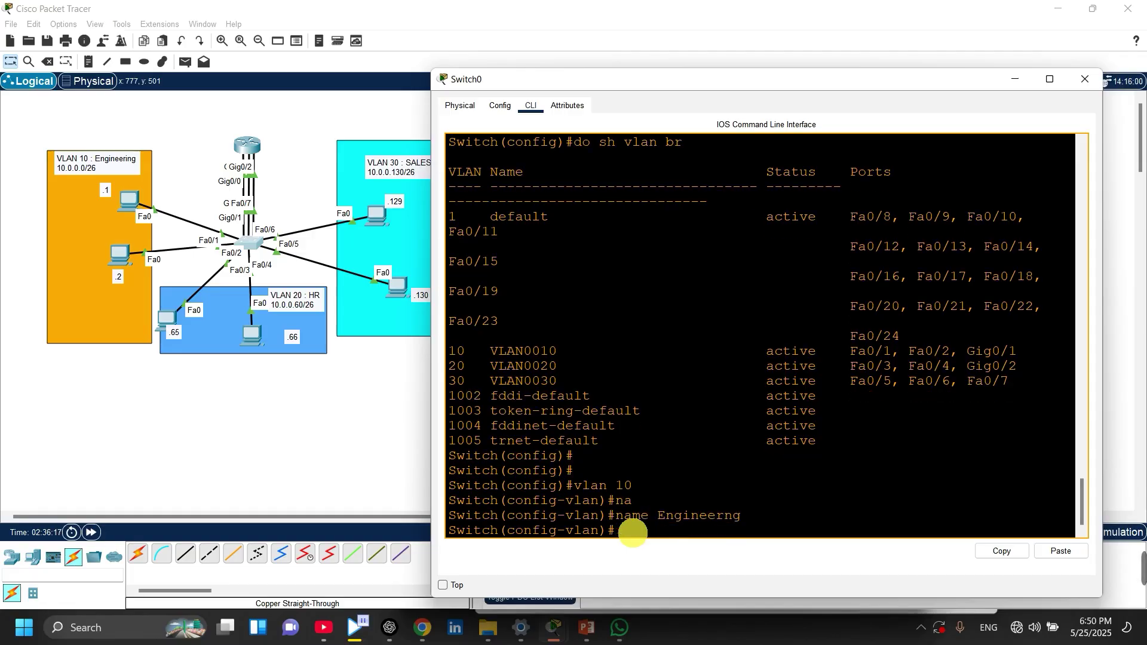
- Switch to VLAN 20's configuration and name the VLAN HR
{"action": "type", "text": "vlan 20"}
{"action": "key", "text": "Return"}
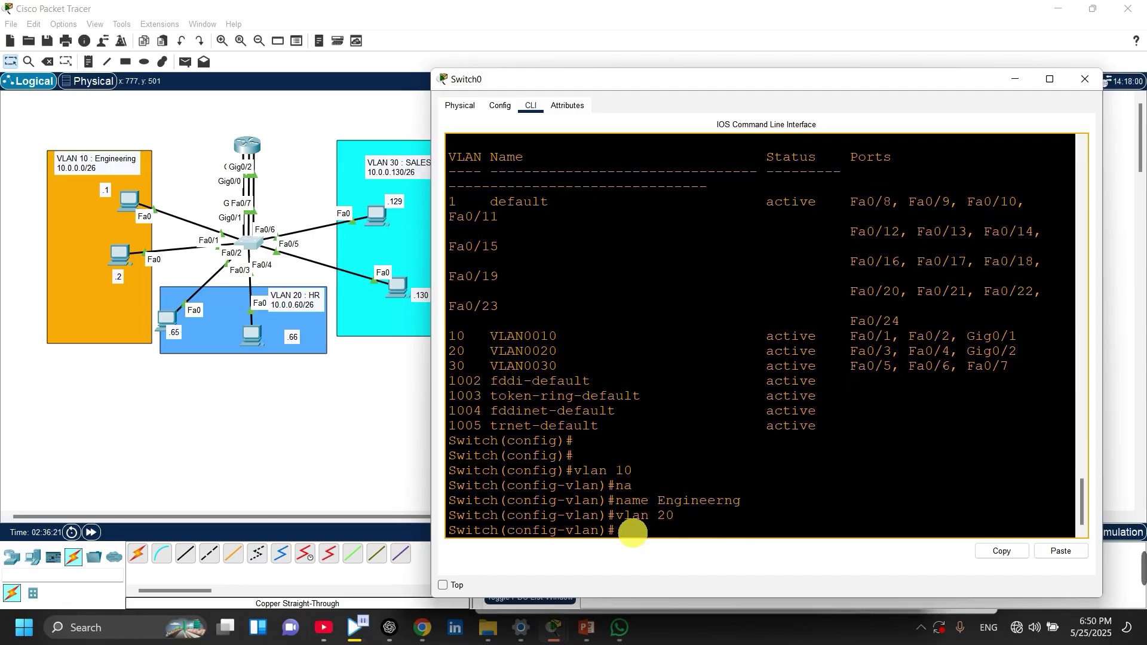
{"action": "type", "text": "name HR"}
{"action": "key", "text": "Return"}
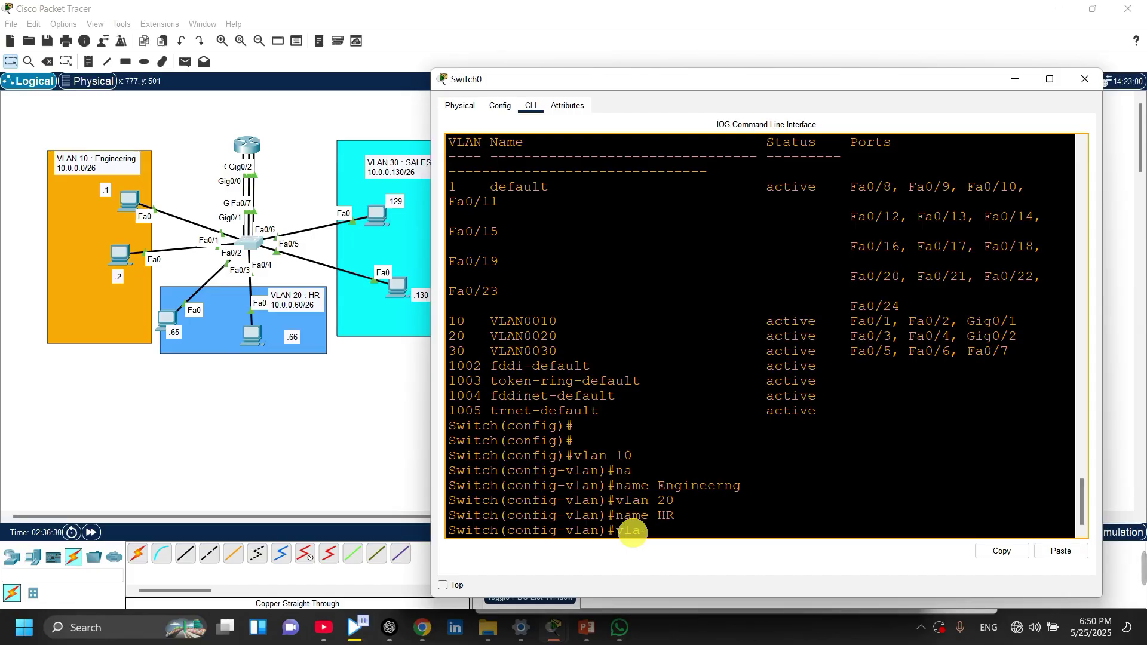
- Switch to VLAN 30's configuration and name the VLAN SALES
{"action": "type", "text": "0"}
{"action": "key", "text": "Return"}
{"action": "type", "text": "nfig-vlan)#name"}
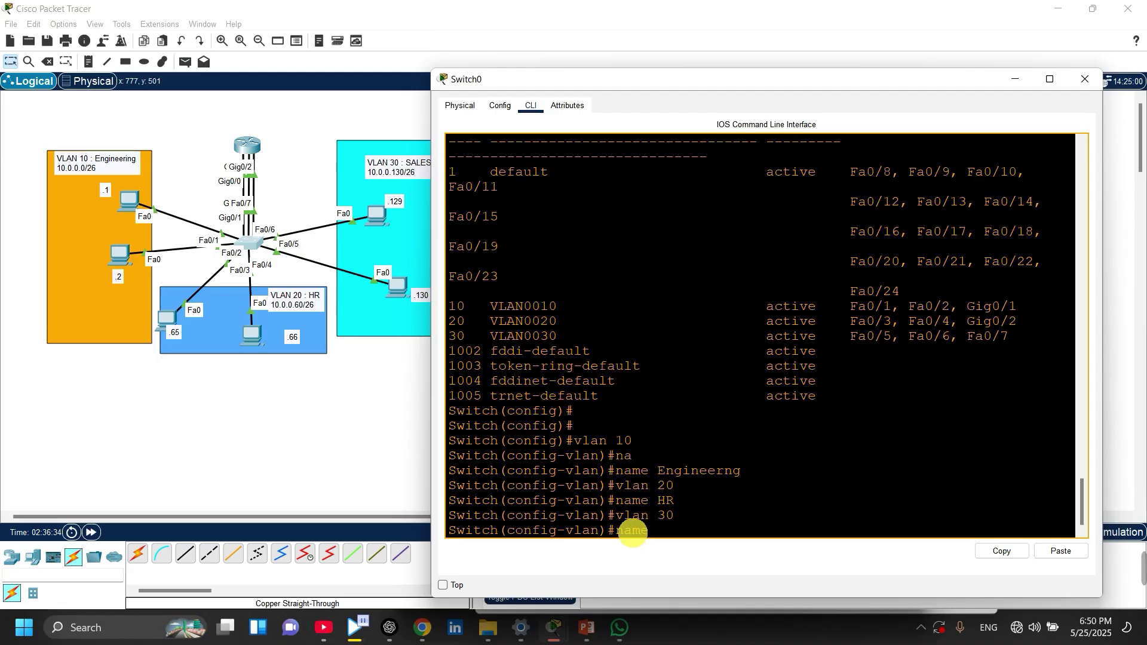
{"action": "type", "text": " SALES"}
{"action": "key", "text": "Return"}
{"action": "type", "text": "E"}
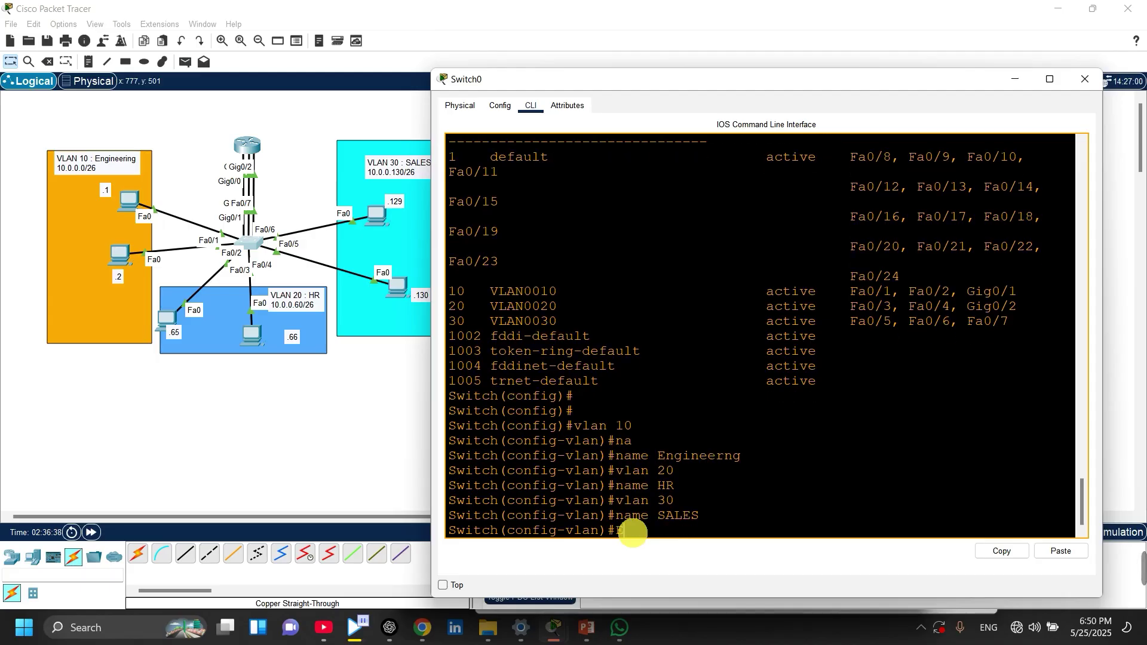
- Leave VLAN 30's configuration mode and return to the switch's global configuration mode
{"action": "key", "text": "Return"}
{"action": "type", "text": "Exit"}
{"action": "key", "text": "Return"}
{"action": "key", "text": "Return"}
{"action": "key", "text": "Return"}
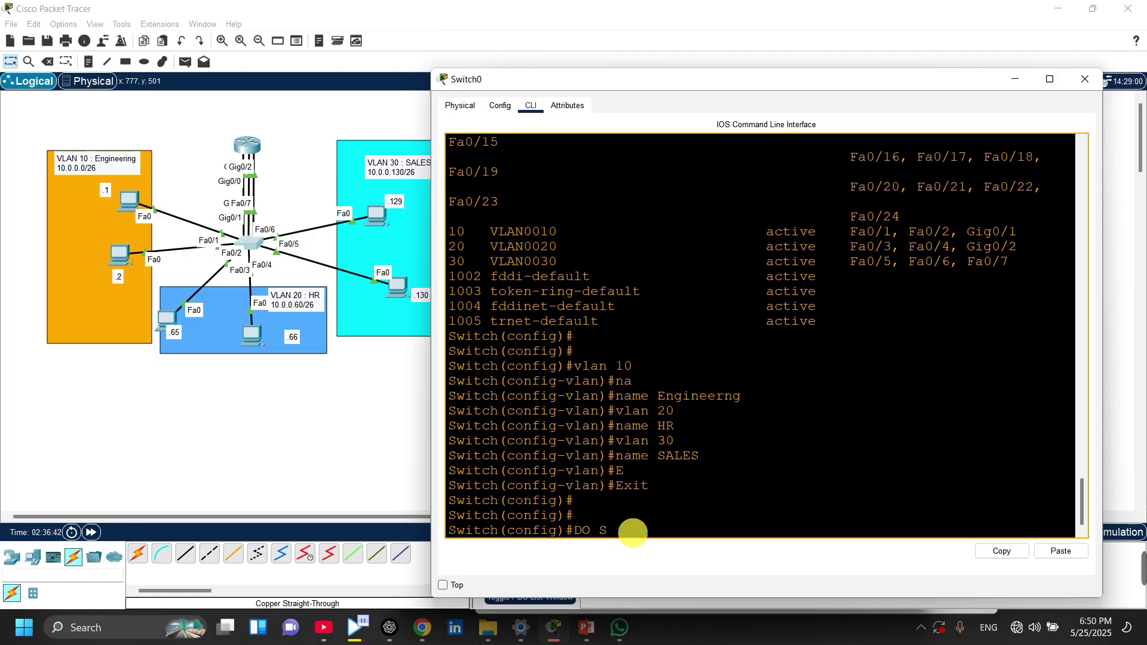
- Display the switch's brief VLAN table from global configuration mode with DO SH VLAN BR
{"action": "type", "text": "DO SH S"}
{"action": "key", "text": "BackSpace"}
{"action": "type", "text": "VA"}
{"action": "key", "text": "BackSpace"}
{"action": "key", "text": "BackSpace"}
{"action": "type", "text": "AN BR"}
{"action": "key", "text": "Return"}
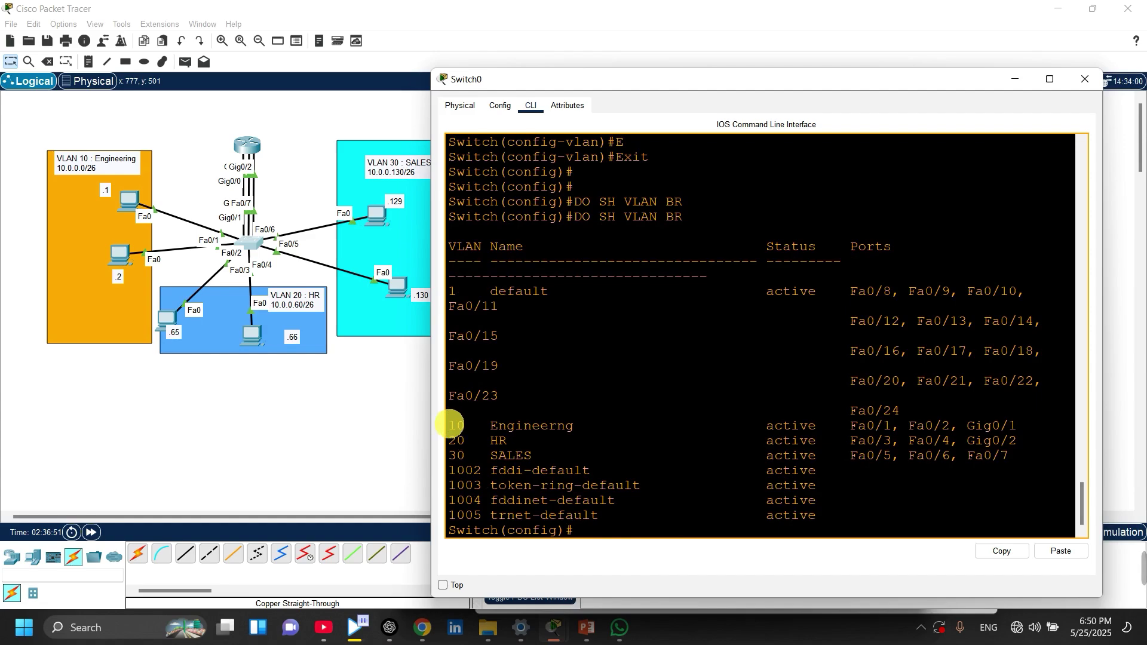
- Check the names and port assignments of VLANs 10, 20 and 30 in the table, and return to the topology
{"action": "left_click_drag", "start_coordinate": [454, 425], "coordinate": [1018, 425]}
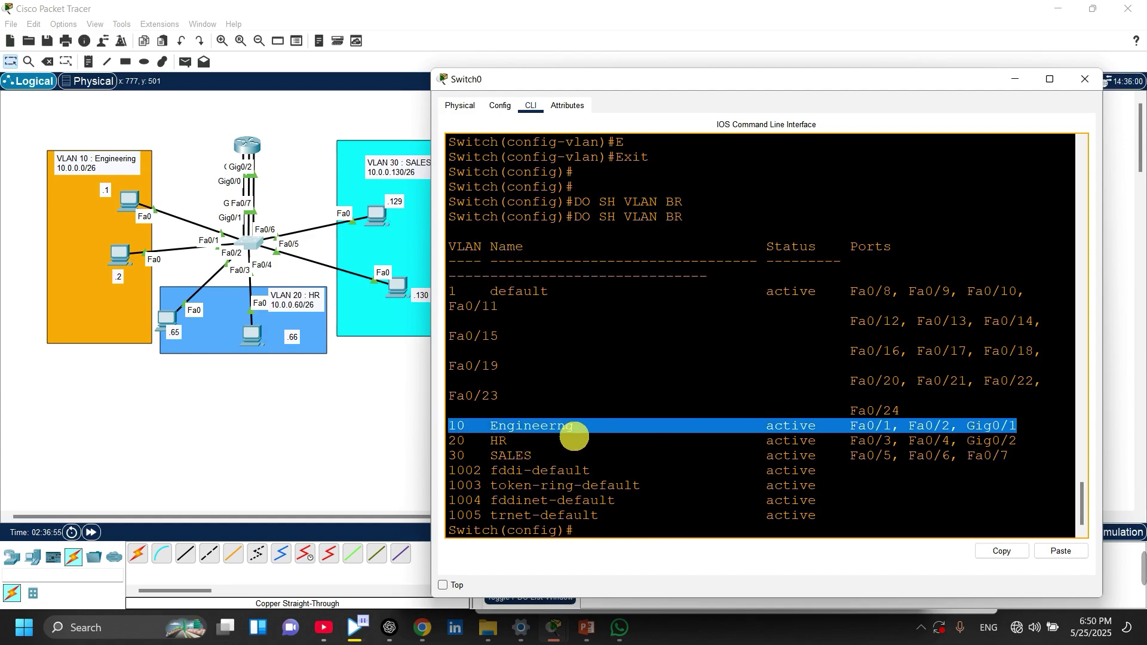
{"action": "left_click", "coordinate": [508, 425]}
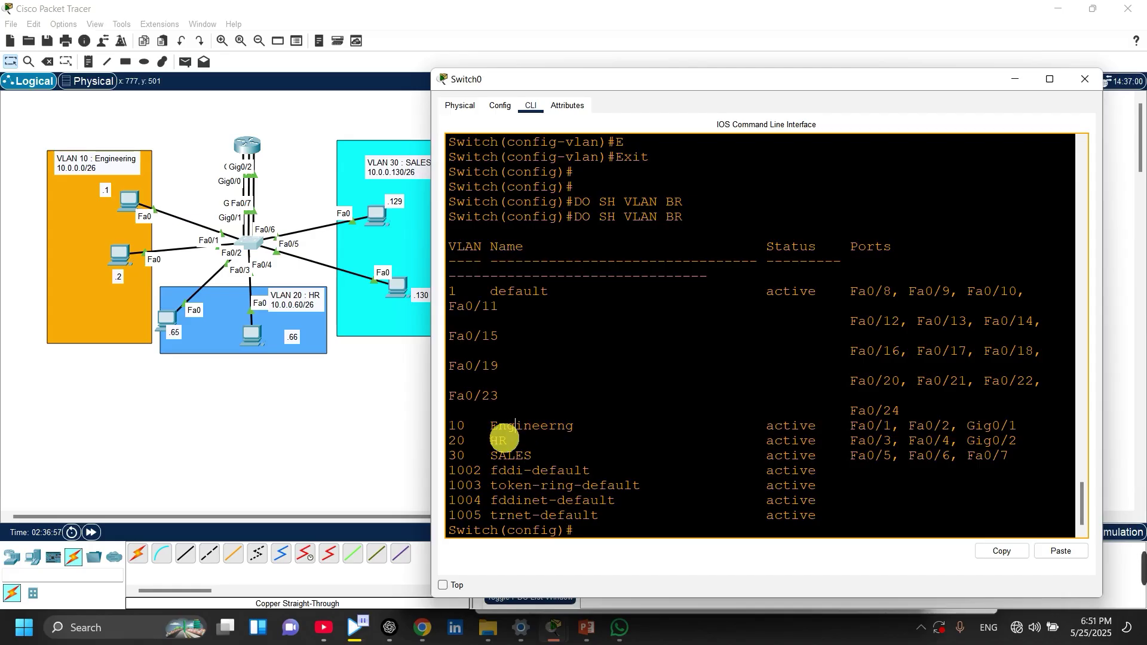
{"action": "left_click_drag", "start_coordinate": [474, 440], "coordinate": [449, 440]}
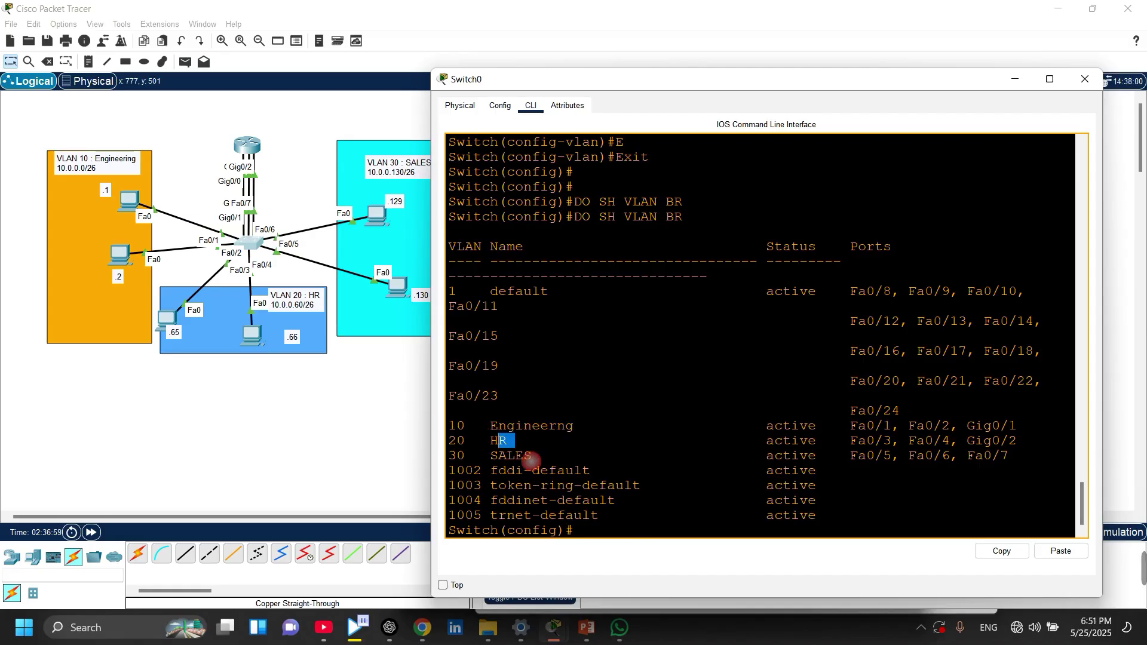
{"action": "left_click_drag", "start_coordinate": [532, 456], "coordinate": [475, 455]}
{"action": "left_click", "coordinate": [452, 455]}
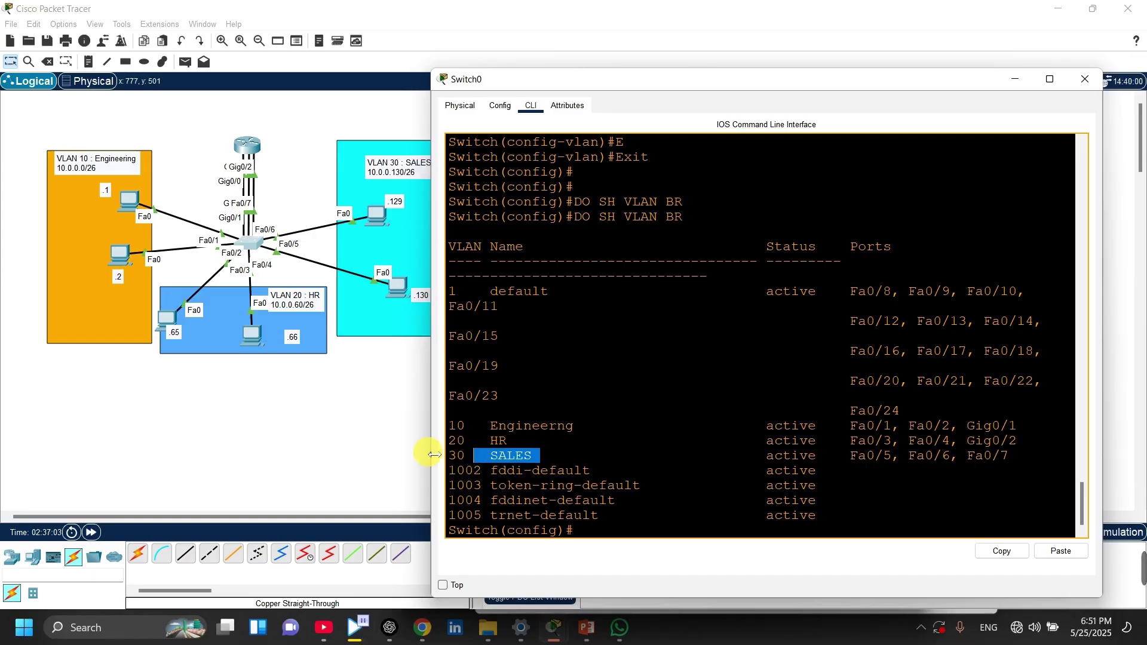
{"action": "left_click", "coordinate": [399, 445]}
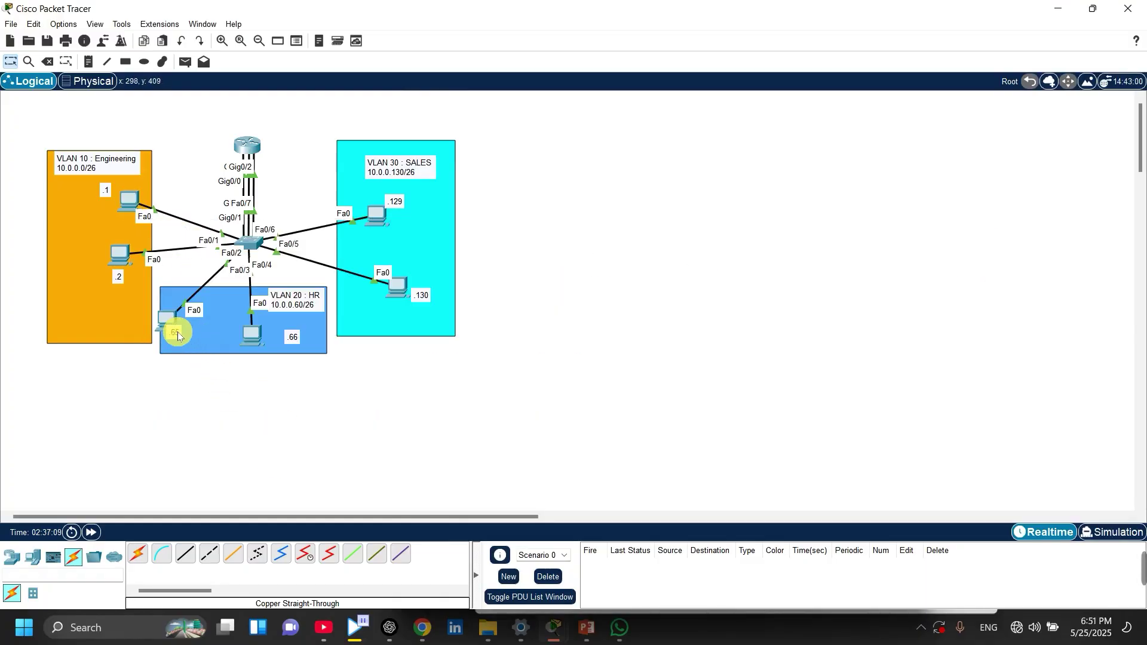
- Open PC0's command prompt, ping the HR host 10.0.0.65 and examine the replies
{"action": "left_click", "coordinate": [129, 207]}
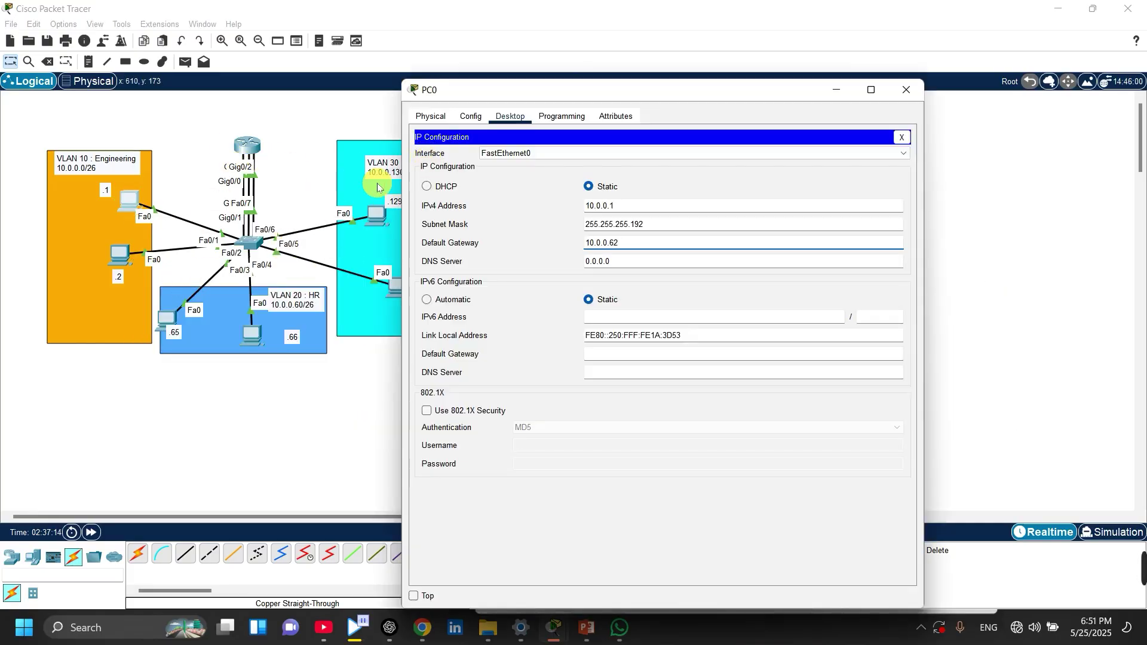
{"action": "left_click", "coordinate": [902, 137]}
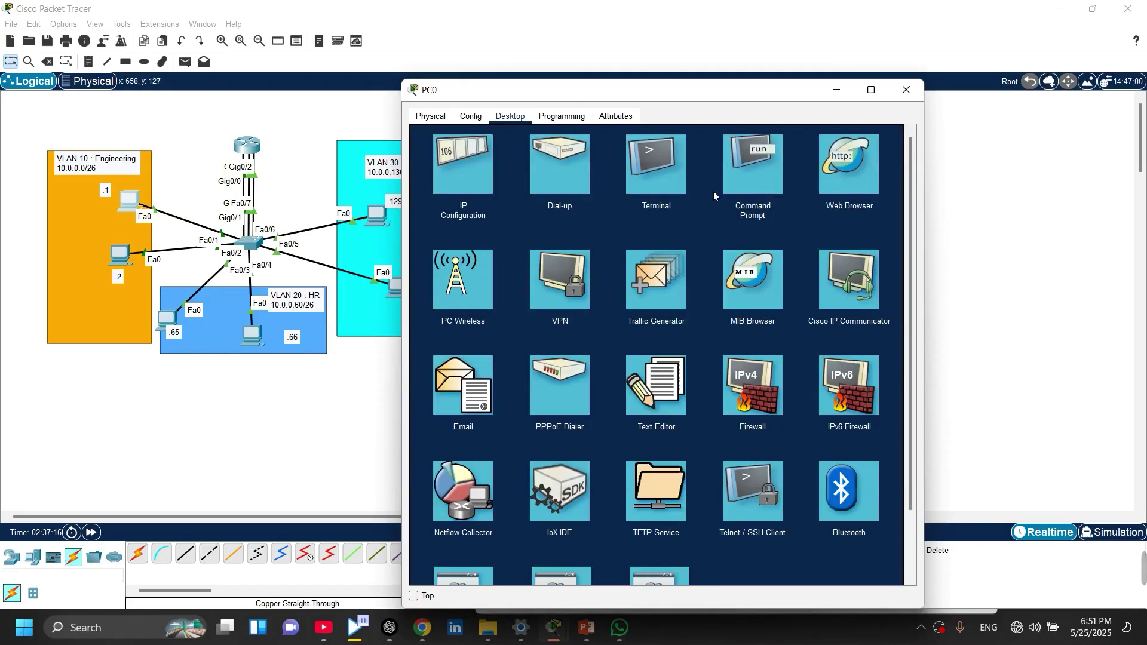
{"action": "left_click", "coordinate": [745, 174]}
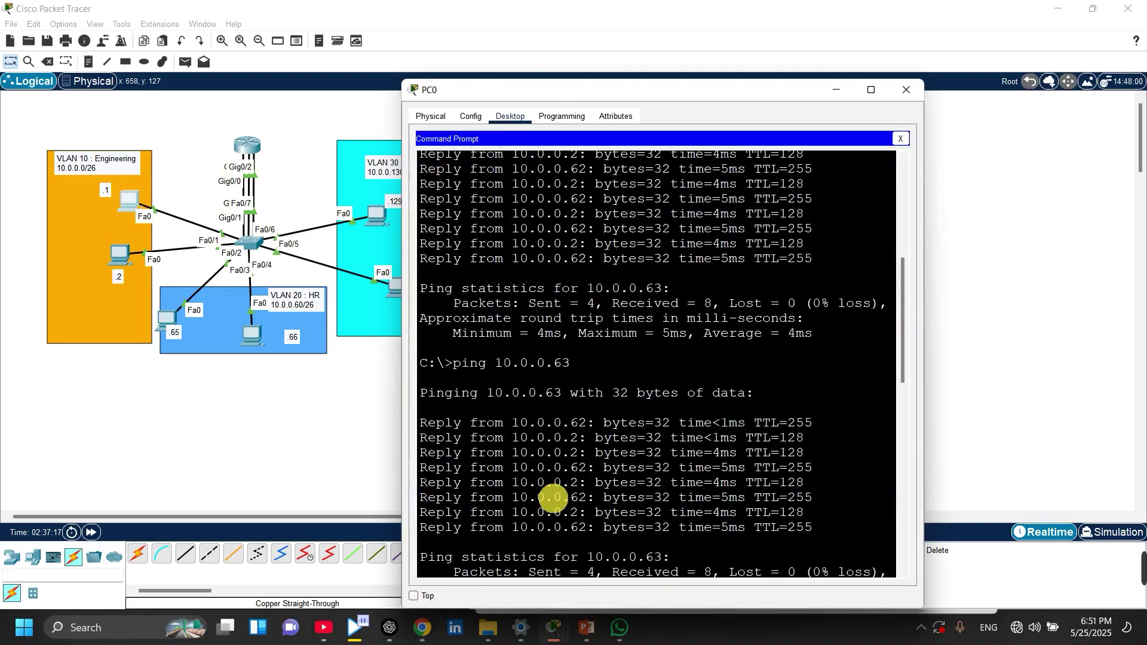
{"action": "key", "text": "Return"}
{"action": "key", "text": "Return"}
{"action": "key", "text": "Return"}
{"action": "key", "text": "Return"}
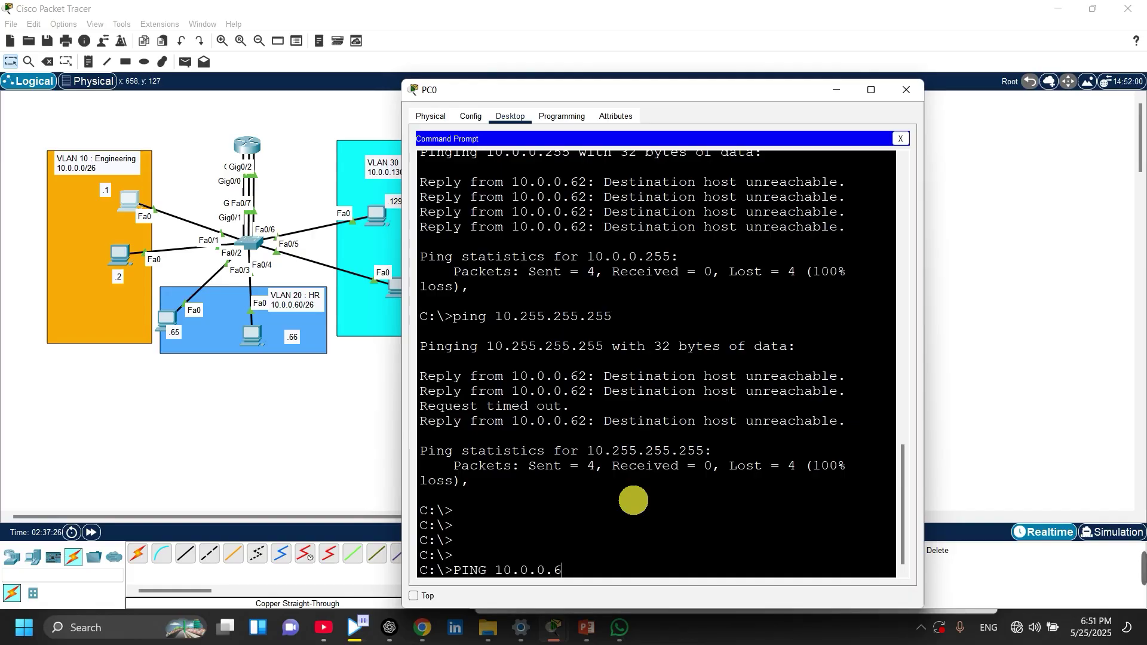
{"action": "type", "text": "5"}
{"action": "key", "text": "Return"}
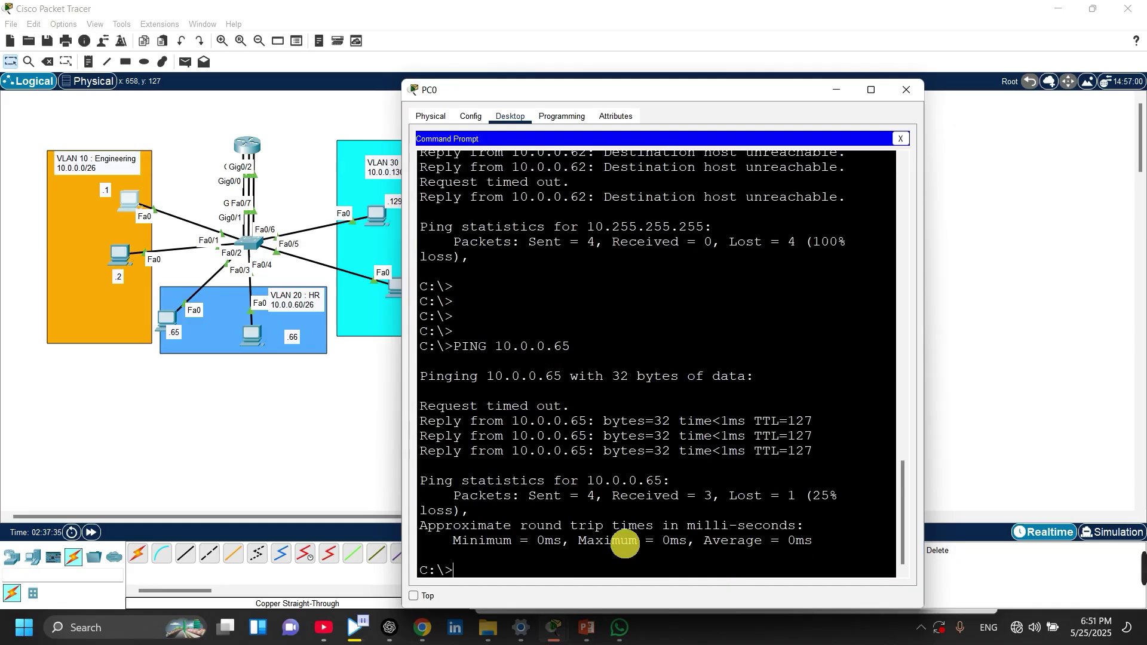
{"action": "mouse_move", "coordinate": [804, 451]}
{"action": "left_mouse_down"}
{"action": "mouse_move", "coordinate": [816, 451]}
{"action": "mouse_move", "coordinate": [455, 442]}
{"action": "left_mouse_up"}
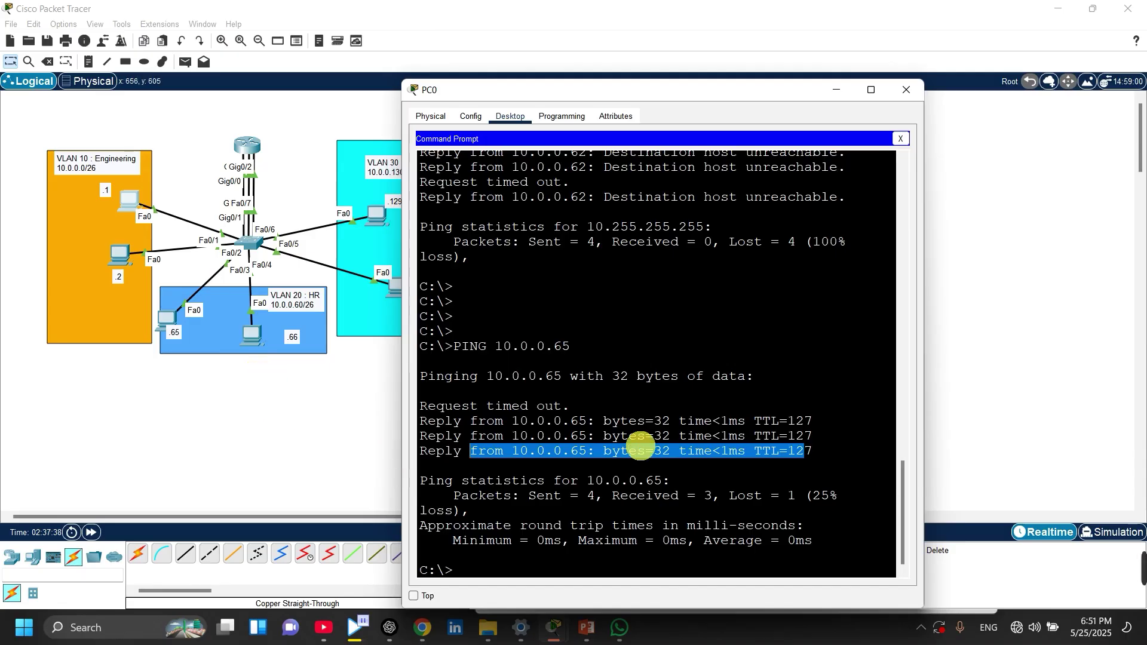
{"action": "left_click_drag", "start_coordinate": [726, 436], "coordinate": [571, 436]}
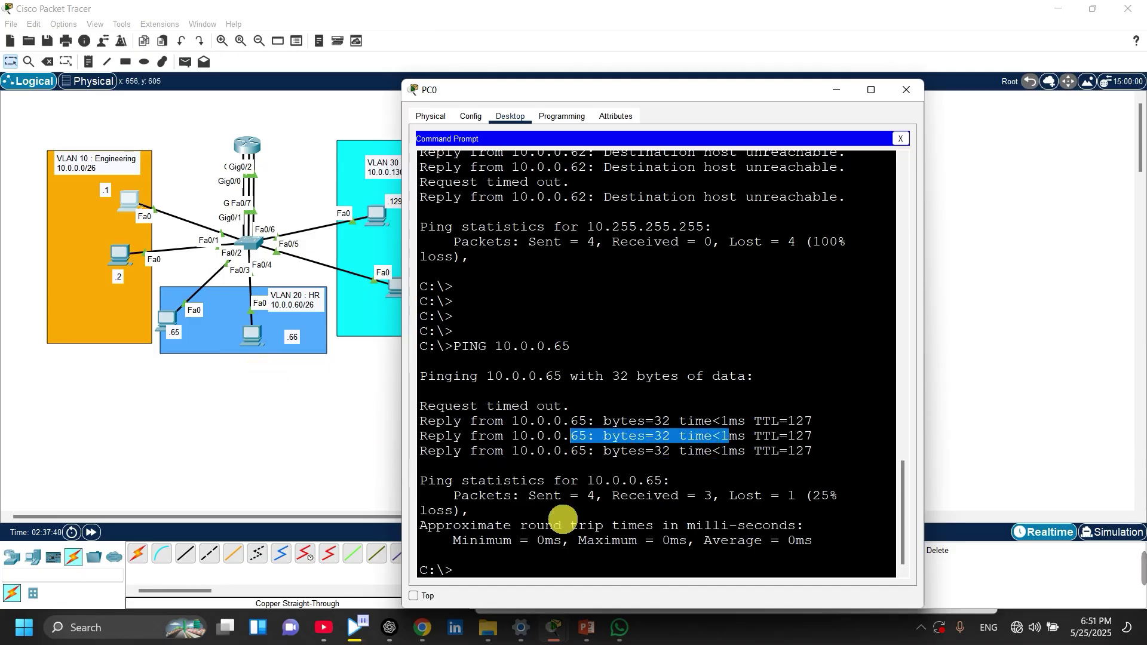
- Move PC0's window off the topology, ping the Sales host 10.0.0.129, and close PC0's window
{"action": "left_click", "coordinate": [476, 568]}
{"action": "key", "text": "Return"}
{"action": "key", "text": "Return"}
{"action": "key", "text": "Return"}
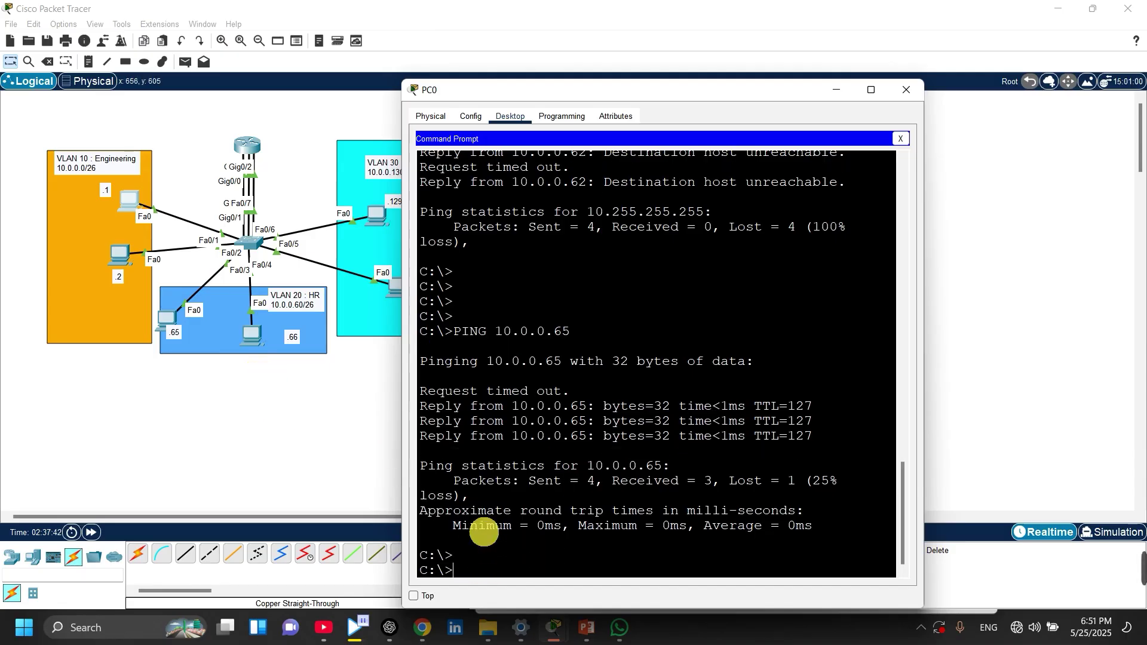
{"action": "left_click_drag", "start_coordinate": [706, 90], "coordinate": [864, 87]}
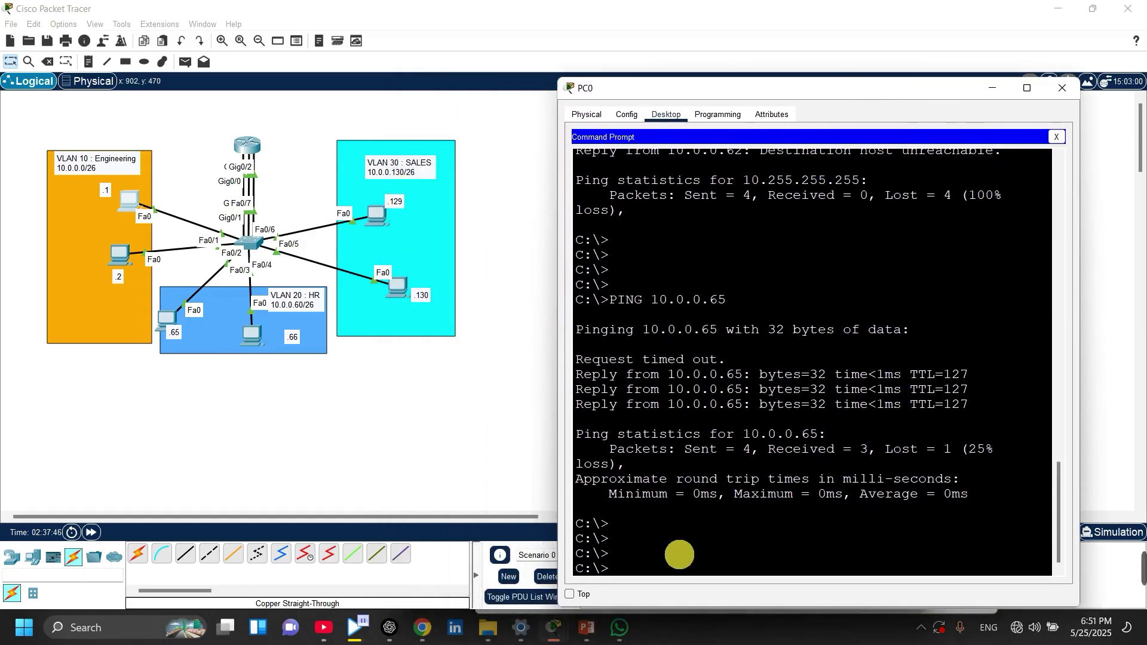
{"action": "type", "text": "10.0.0.1"}
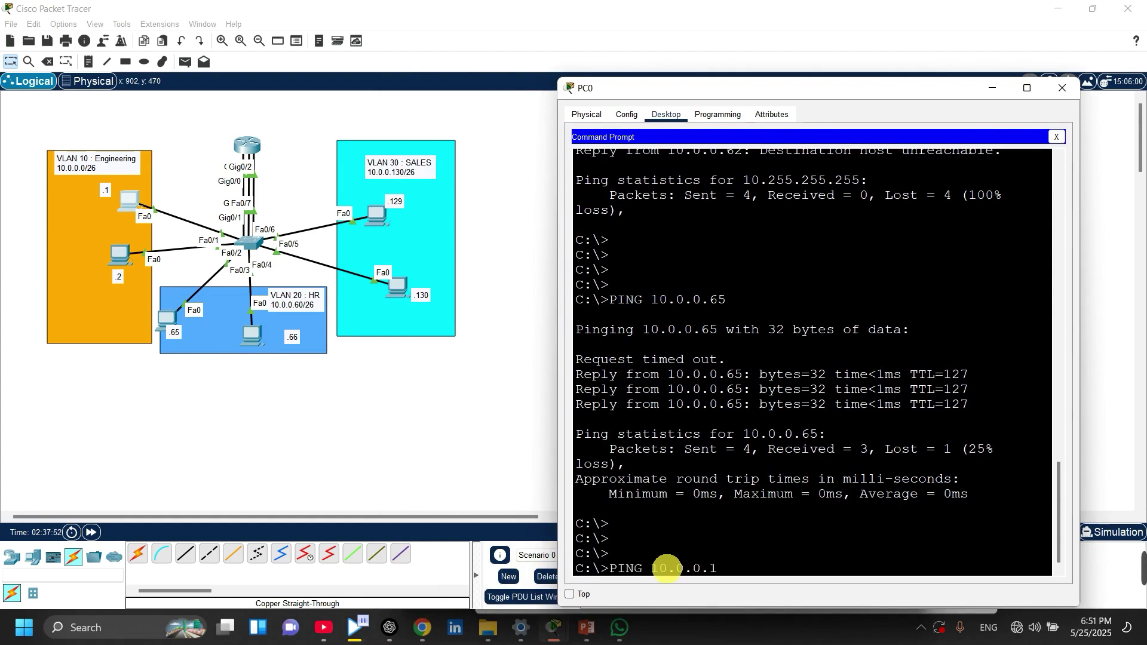
{"action": "type", "text": "29"}
{"action": "key", "text": "Return"}
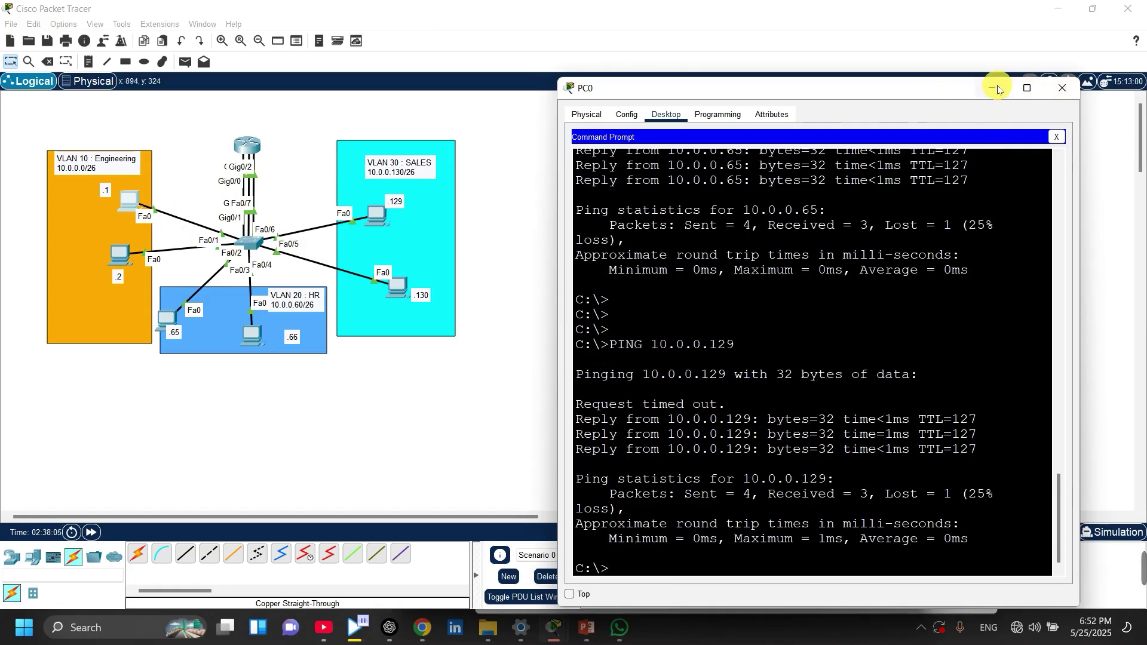
{"action": "left_click", "coordinate": [1060, 88]}
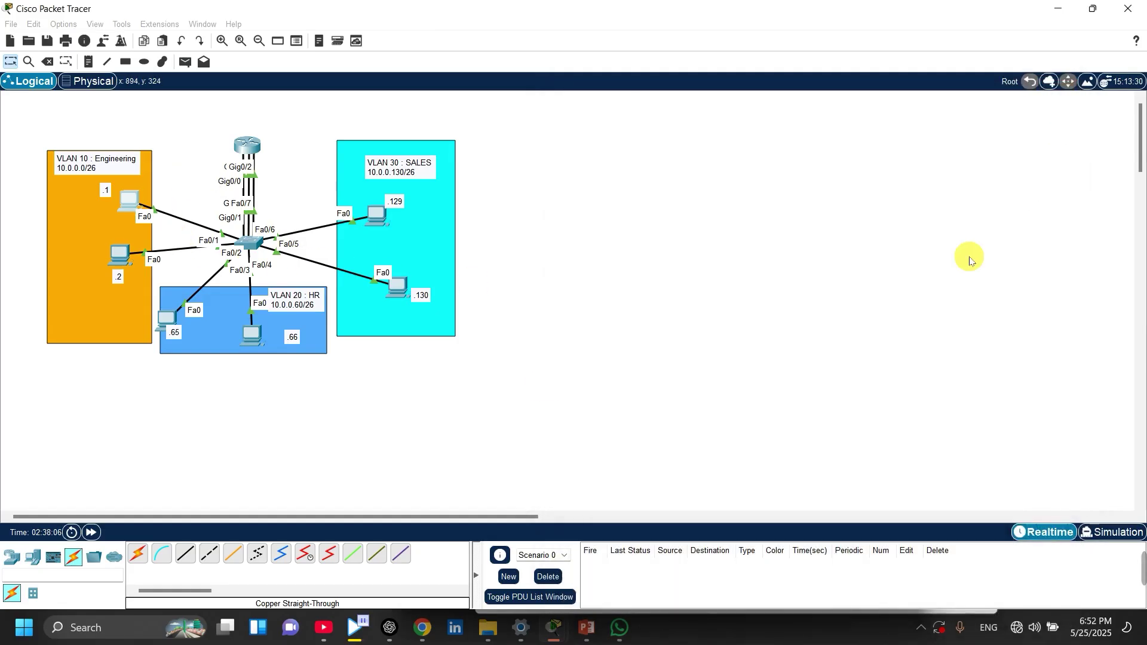
- Add a simple PDU from PC0 in Engineering to PC5, the .130 host in Sales
{"action": "left_click", "coordinate": [182, 66]}
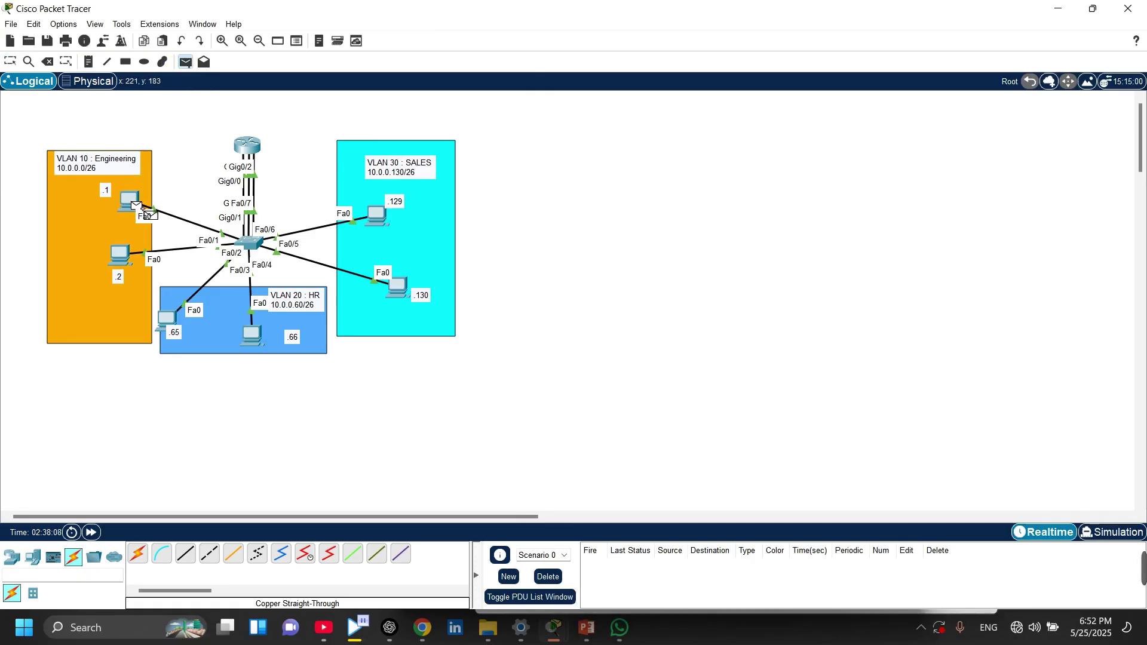
{"action": "left_click", "coordinate": [136, 206]}
{"action": "left_click", "coordinate": [396, 286]}
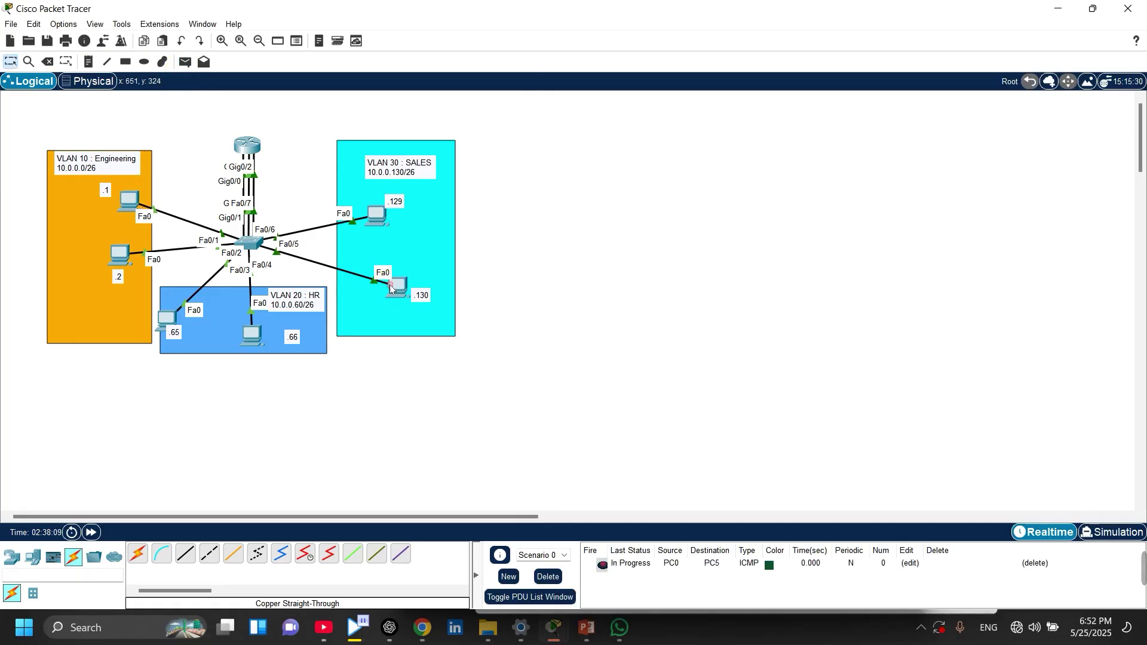
- Switch to simulation mode and step the ICMP packet event by event between PC0 and PC5 through the switch and router
{"action": "left_click", "coordinate": [1106, 529]}
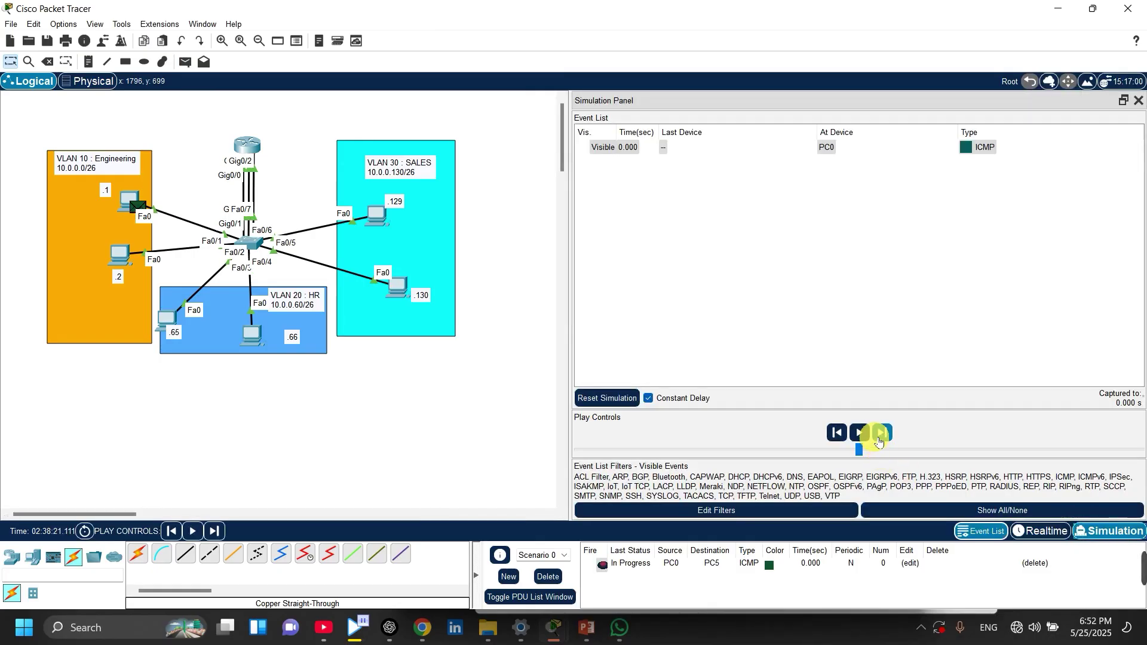
{"action": "left_click", "coordinate": [880, 438]}
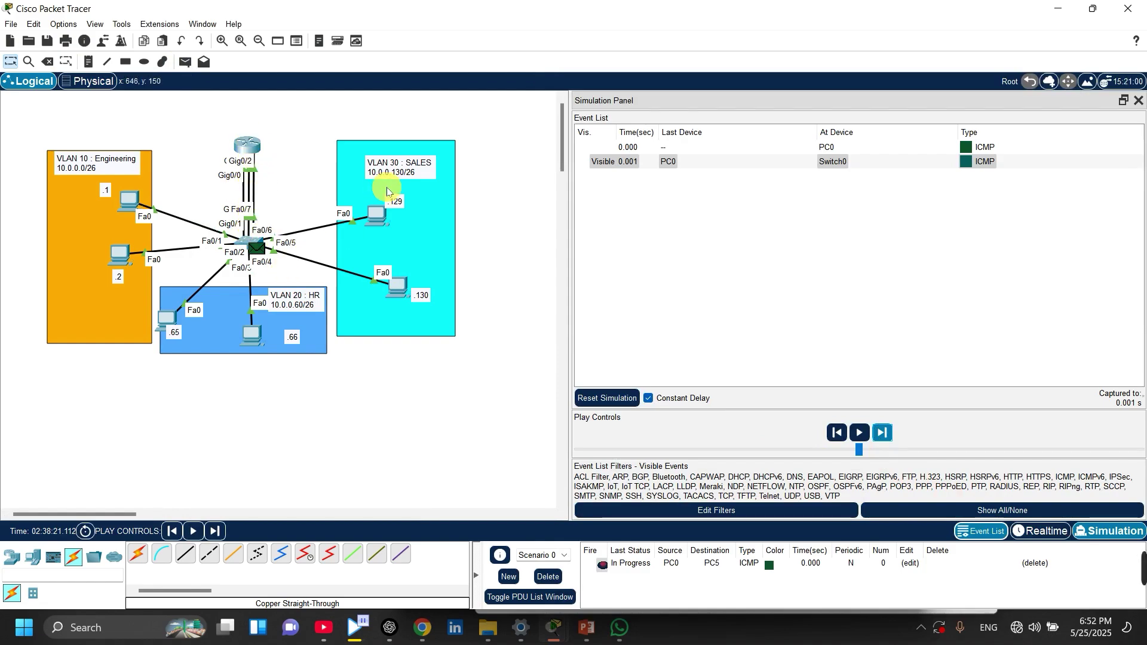
{"action": "left_click", "coordinate": [884, 432]}
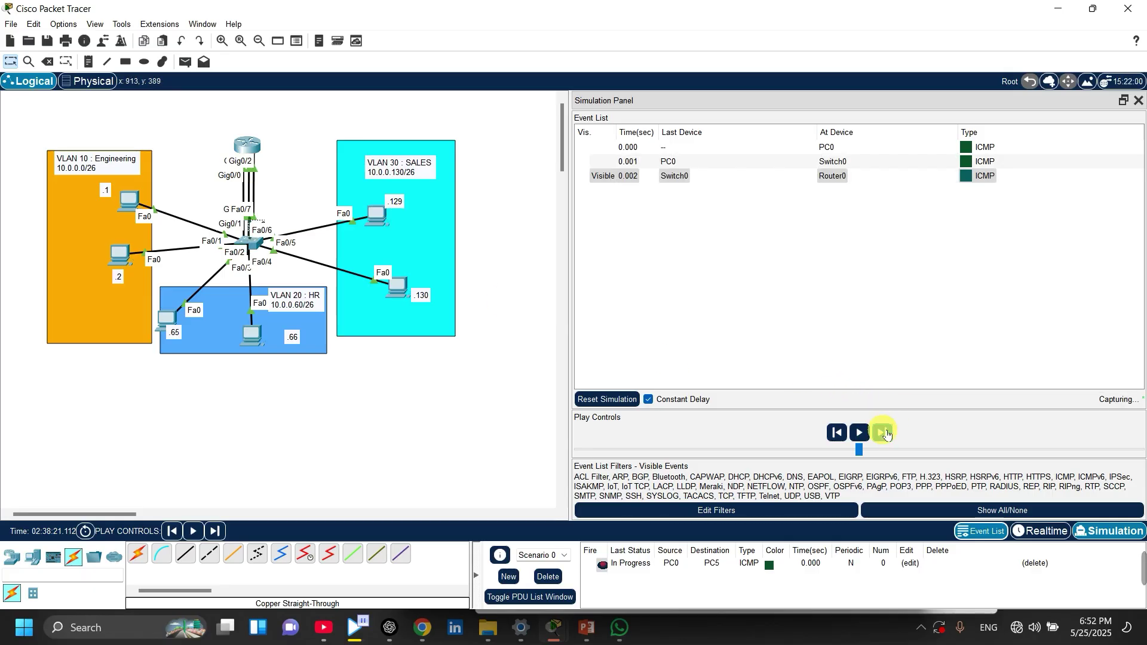
{"action": "left_click", "coordinate": [884, 432]}
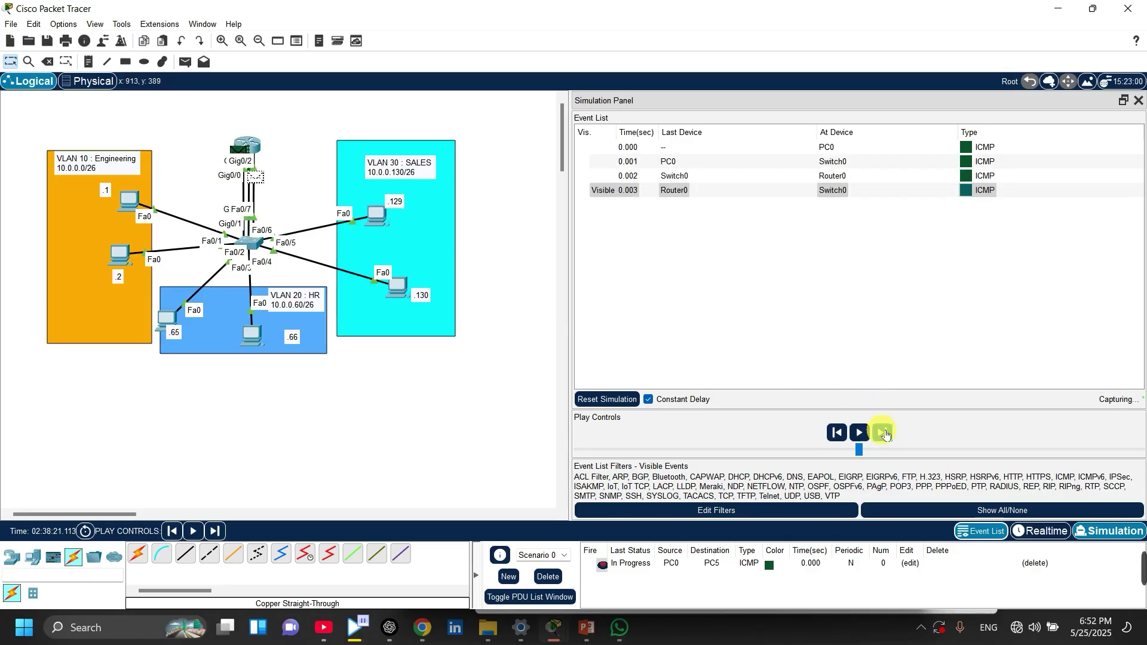
{"action": "left_click", "coordinate": [884, 432]}
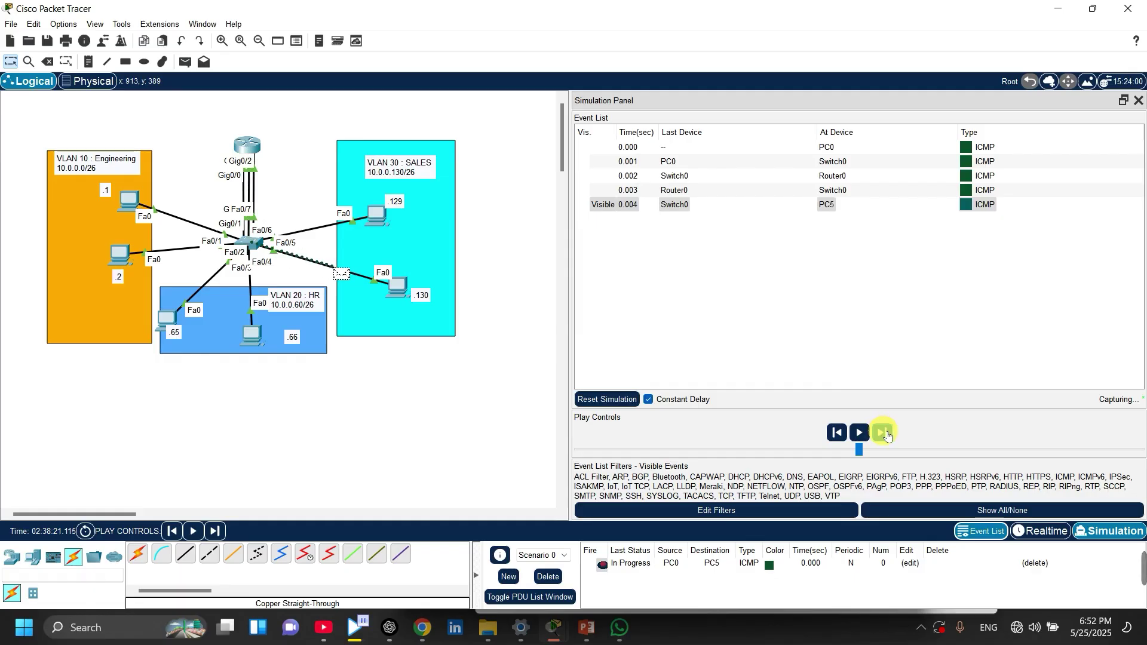
{"action": "left_click", "coordinate": [887, 435]}
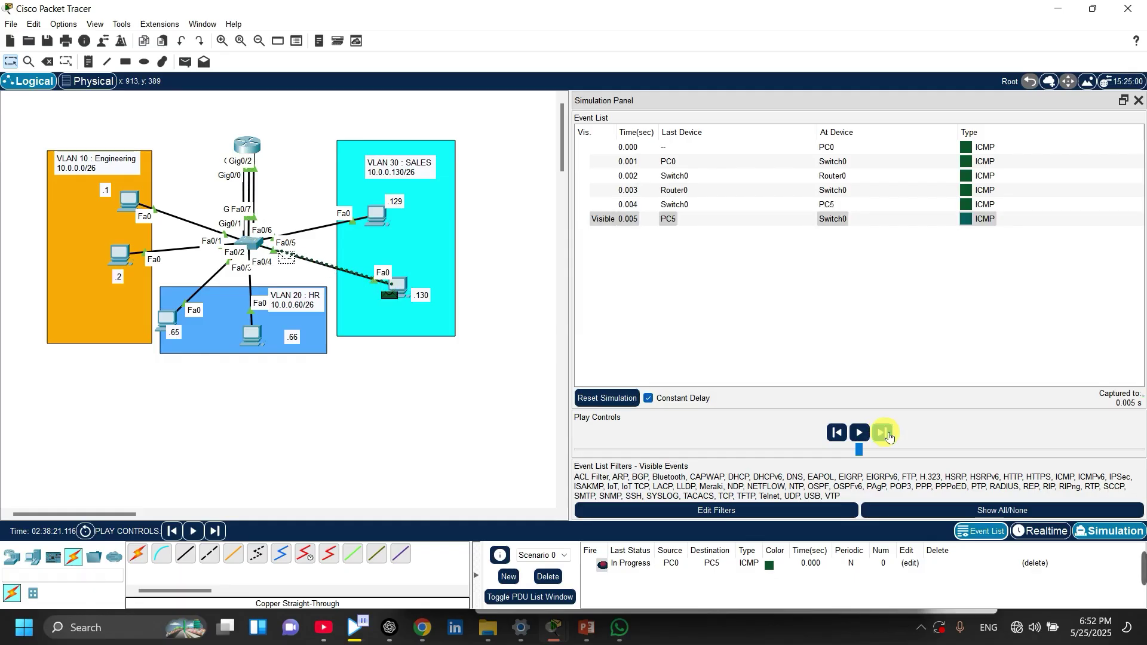
{"action": "left_click", "coordinate": [884, 433]}
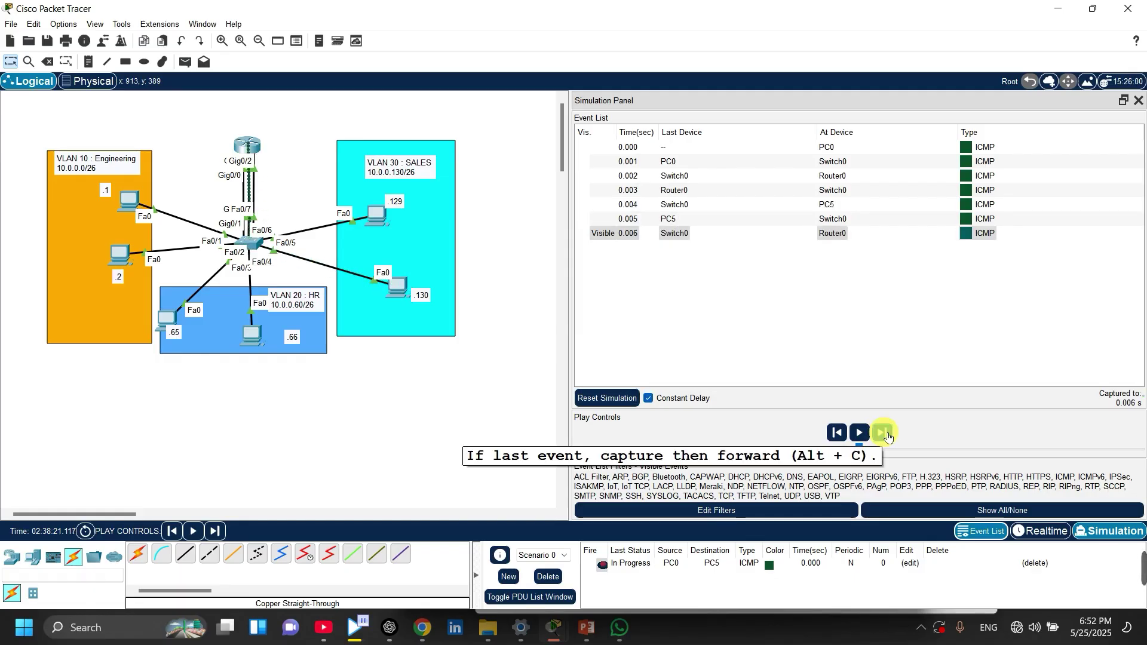
{"action": "left_click", "coordinate": [884, 433]}
{"action": "left_click", "coordinate": [884, 433]}
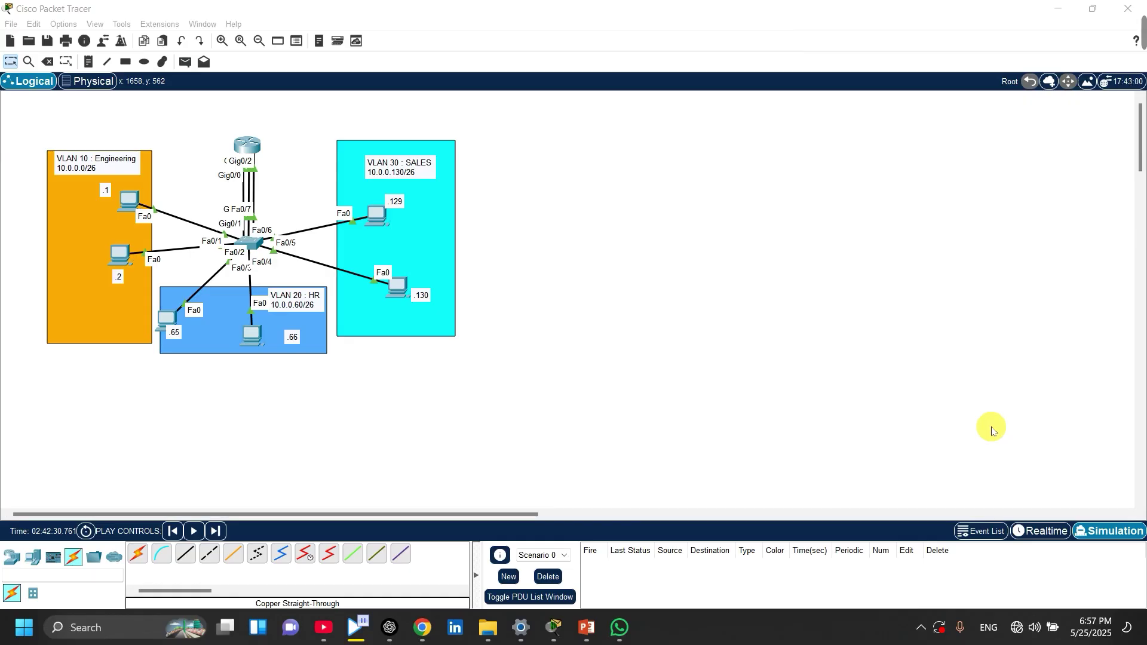
- Switch to realtime and back to simulation mode, and open PC0's command prompt
{"action": "key", "text": "shift+r"}
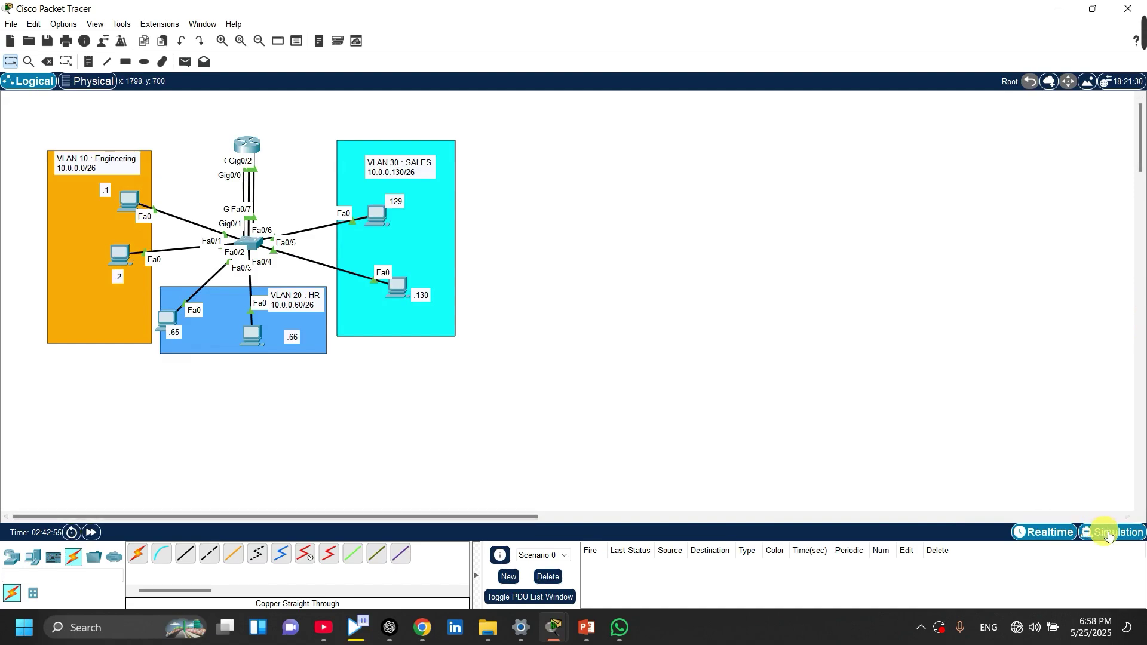
{"action": "left_click", "coordinate": [1109, 534]}
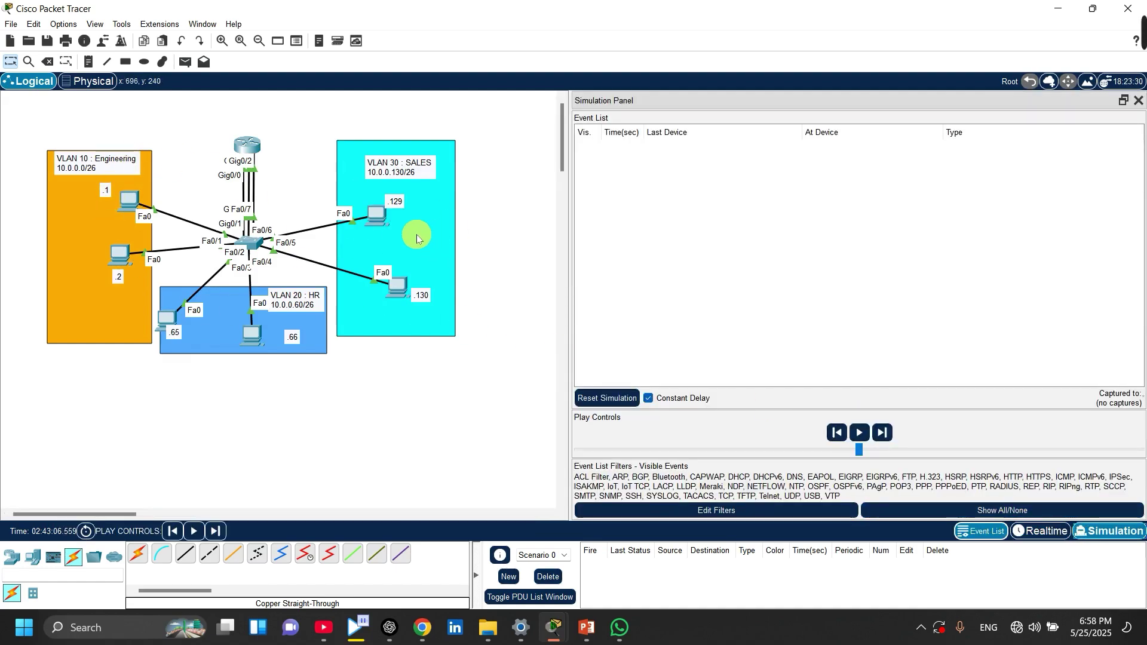
{"action": "left_click", "coordinate": [135, 206]}
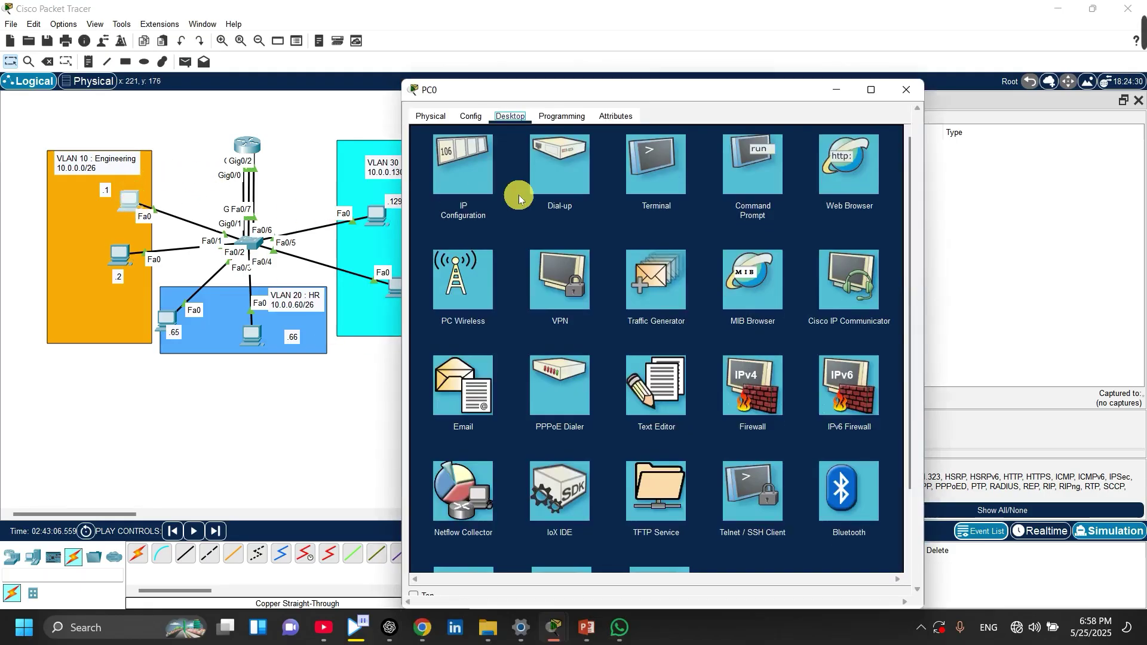
{"action": "left_click", "coordinate": [752, 186]}
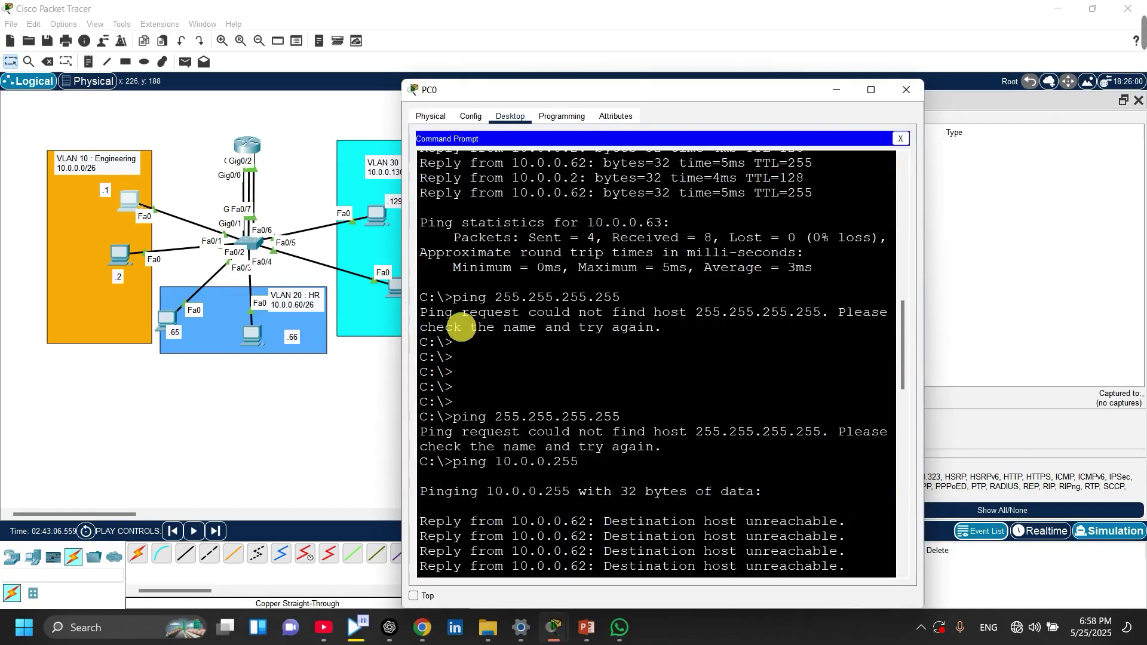
- Ping the Engineering VLAN's broadcast address 10.0.0.63 from PC0
{"action": "scroll", "coordinate": [585, 444], "scroll_direction": "down", "scroll_amount": 10}
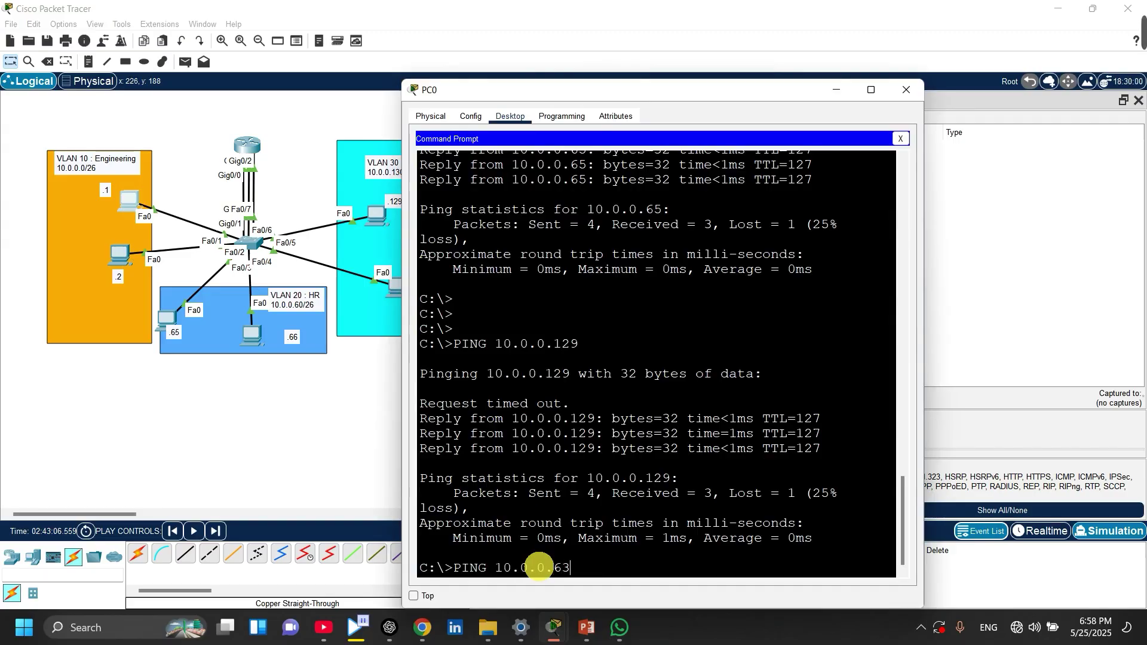
{"action": "left_click_drag", "start_coordinate": [562, 568], "coordinate": [572, 567]}
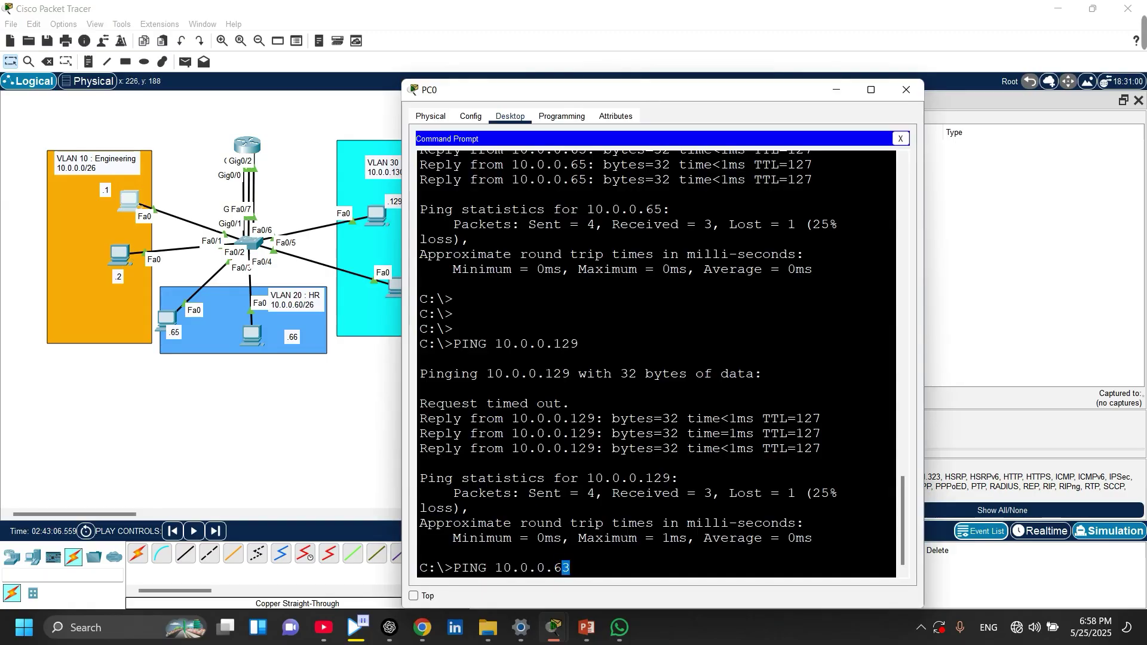
{"action": "left_click", "coordinate": [573, 572]}
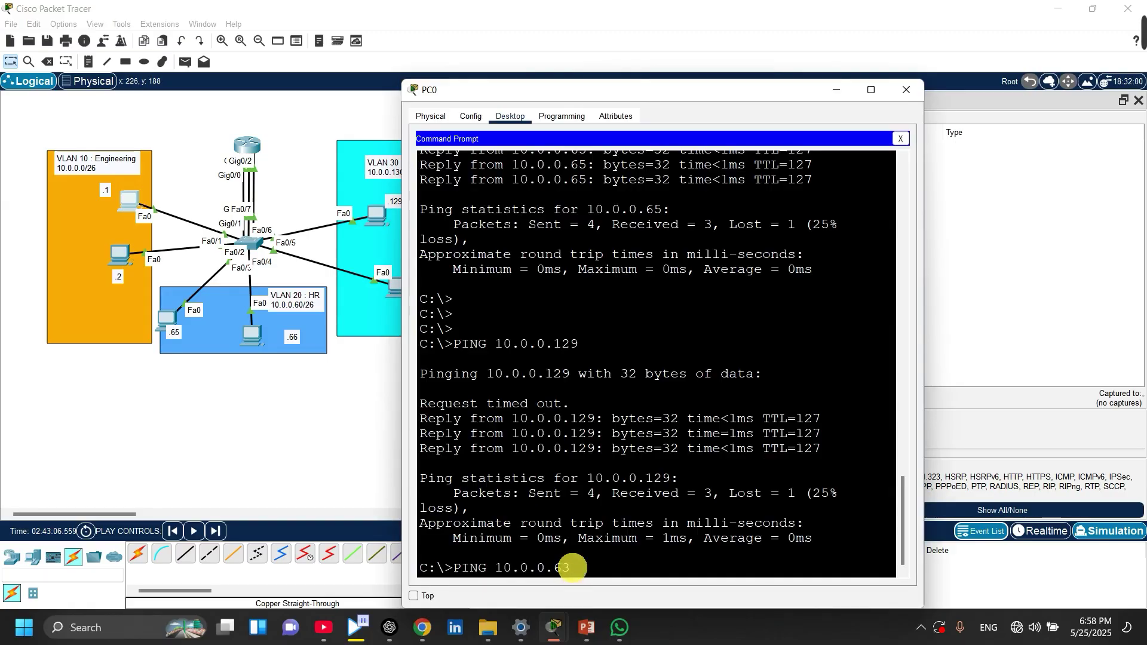
{"action": "key", "text": "Return"}
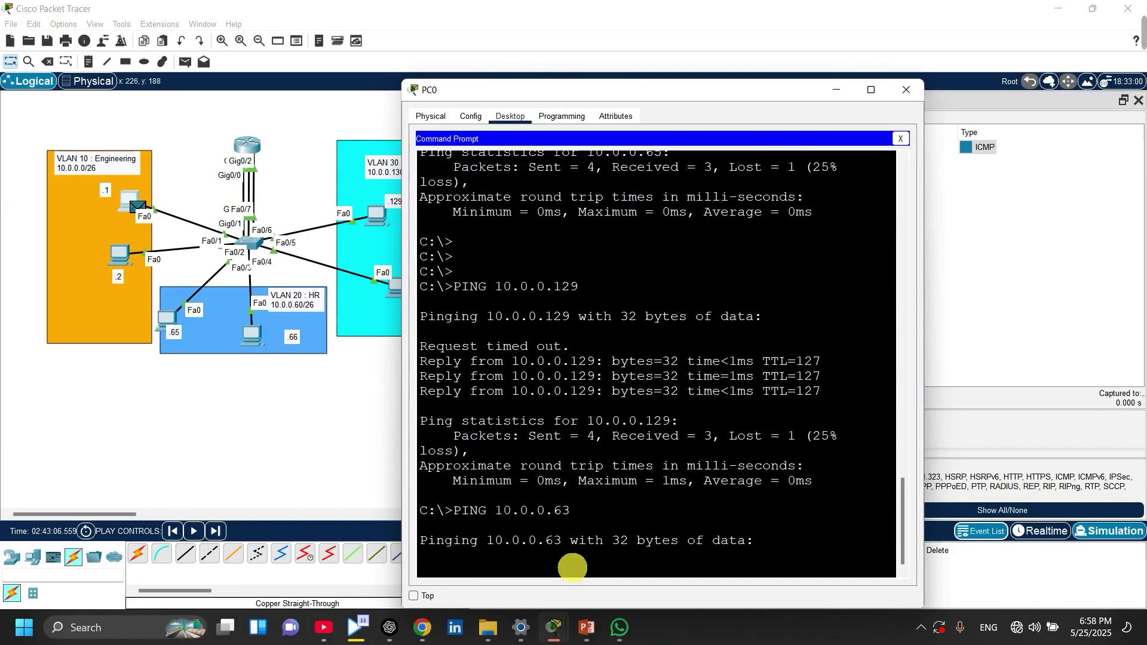
- Bring the topology back into view and step the broadcast ping event by event through the switch, PC1 and the router
{"action": "left_click", "coordinate": [380, 464]}
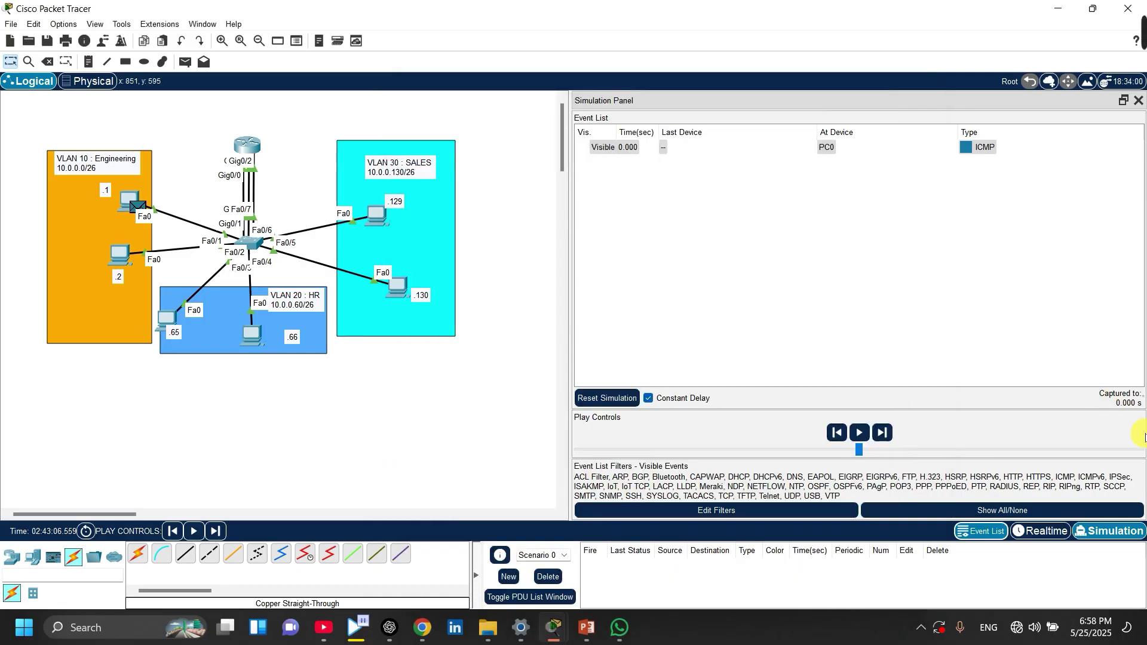
{"action": "left_click", "coordinate": [888, 434]}
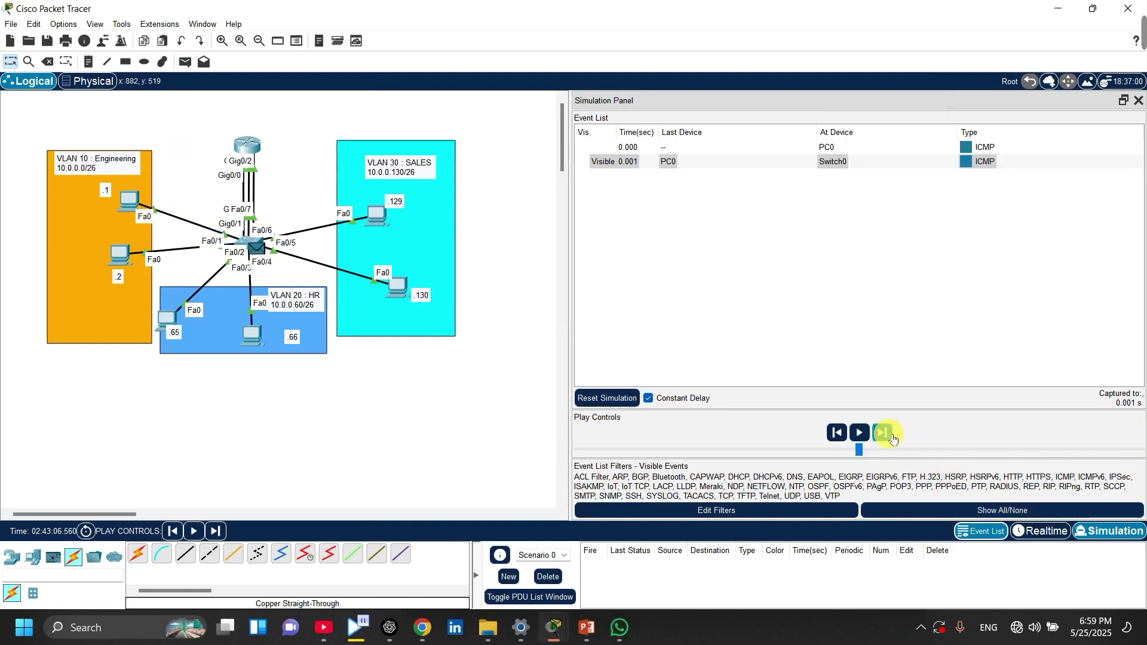
{"action": "left_click", "coordinate": [883, 432]}
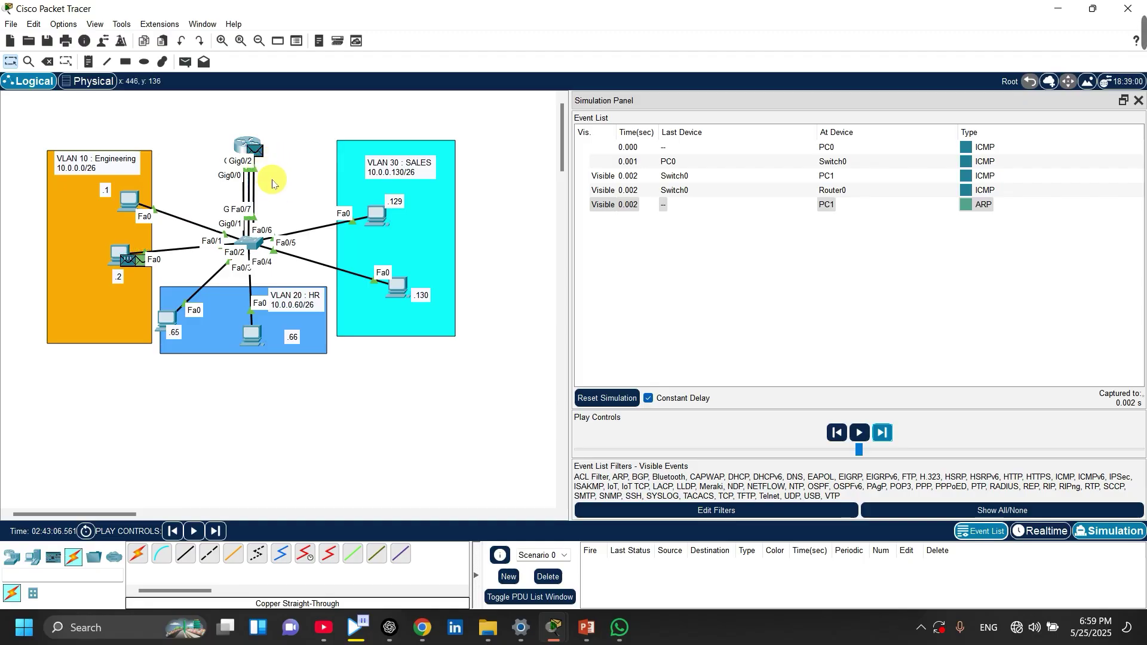
{"action": "left_click", "coordinate": [884, 434]}
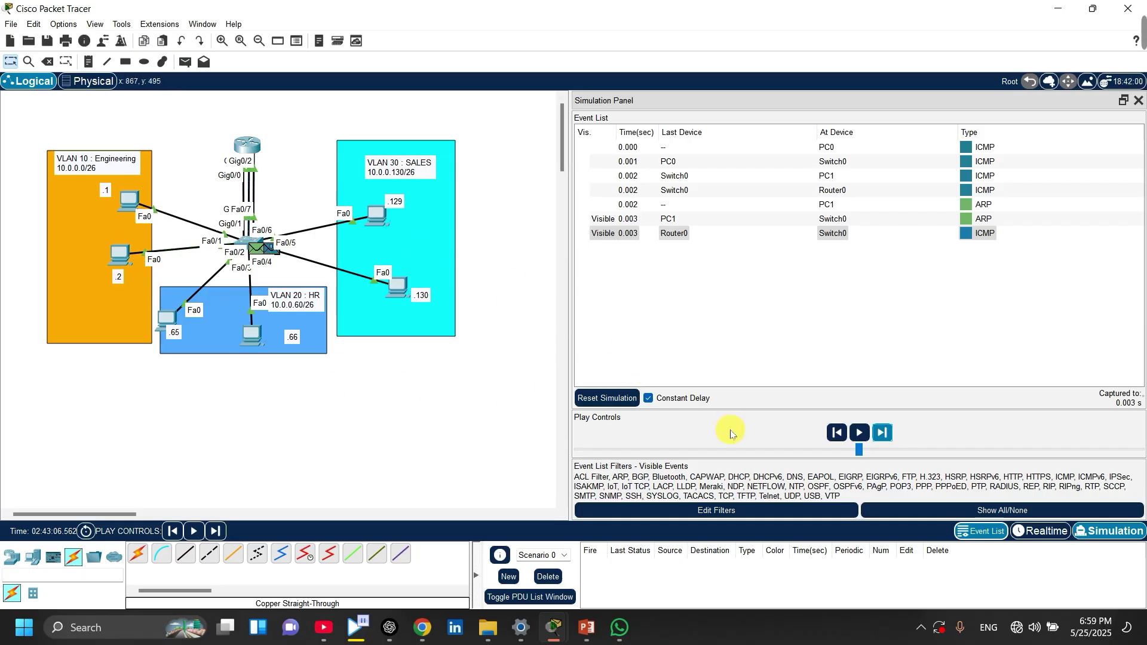
{"action": "left_click", "coordinate": [884, 434]}
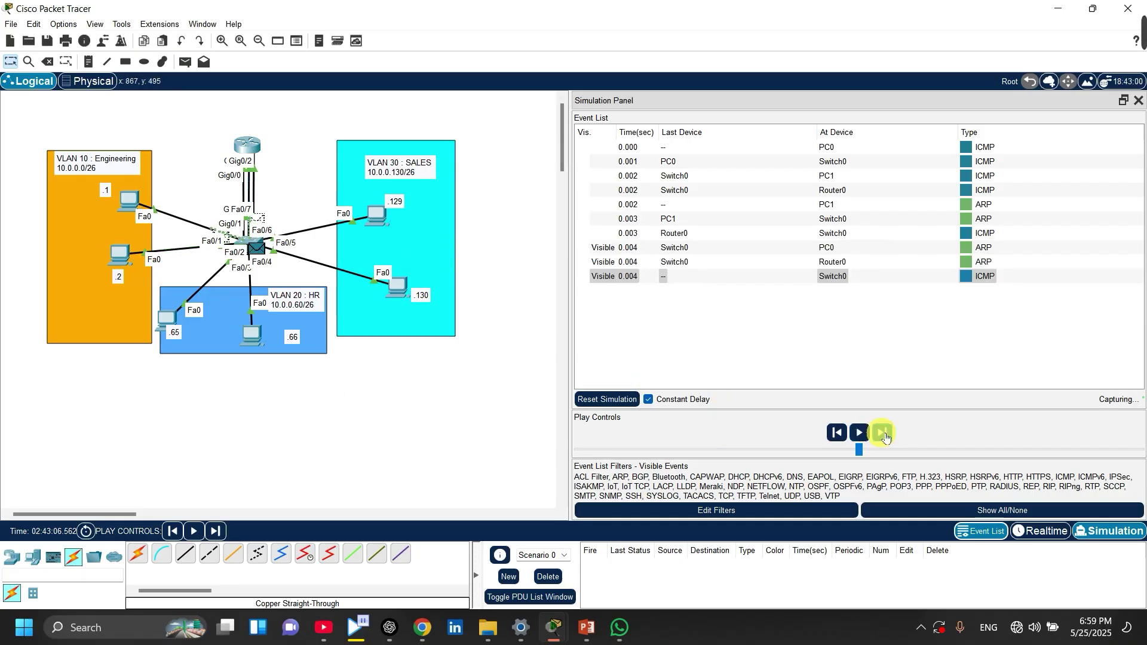